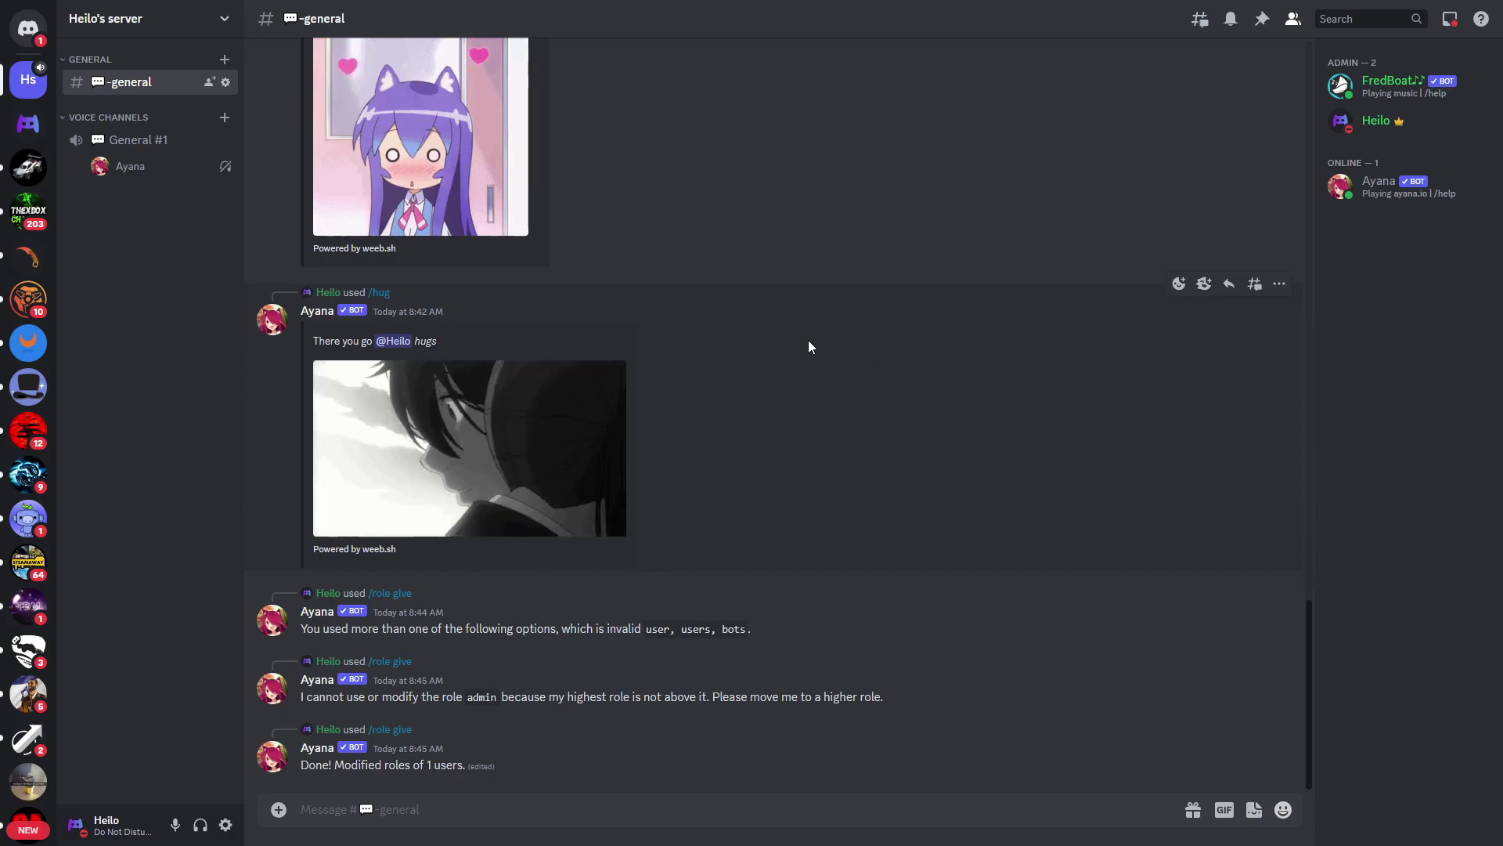
Create a new orange role named Verified in Server Settings and save it
{"action": "left_click", "coordinate": [118, 21]}
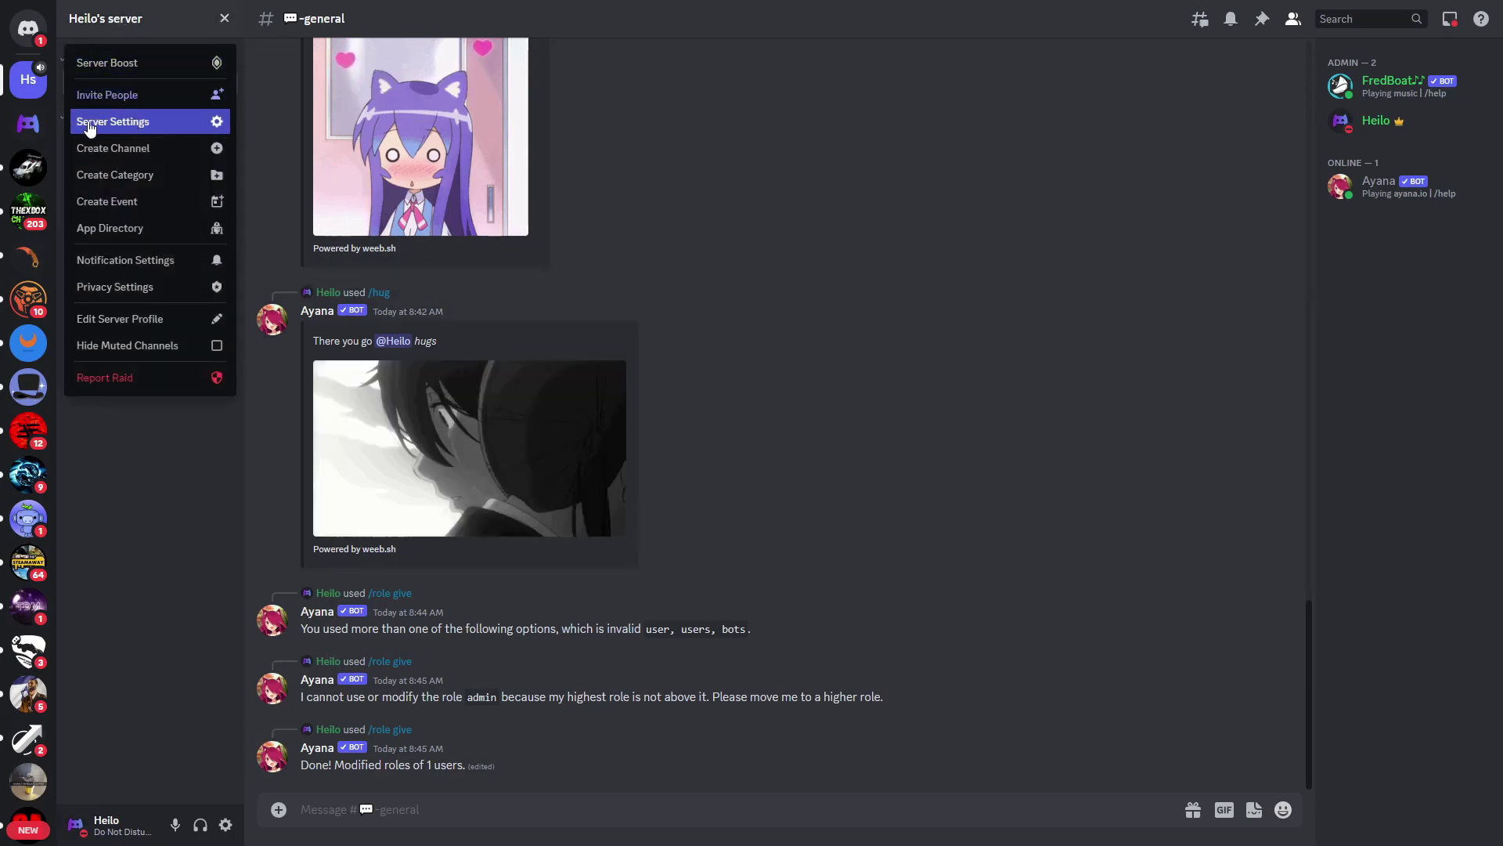
{"action": "left_click", "coordinate": [145, 120]}
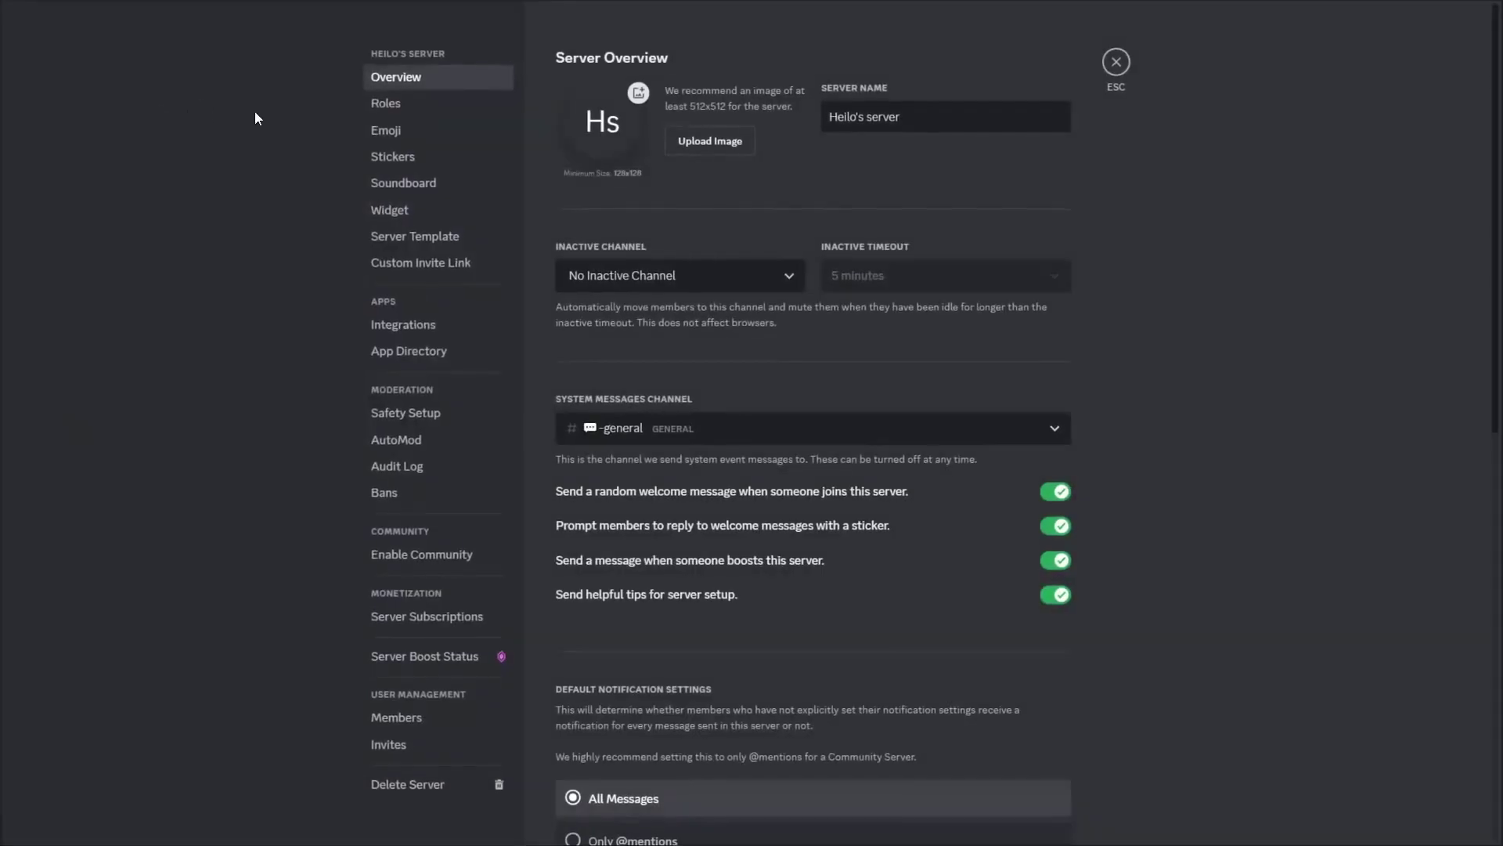
{"action": "left_click", "coordinate": [388, 103]}
{"action": "left_click", "coordinate": [1033, 207]}
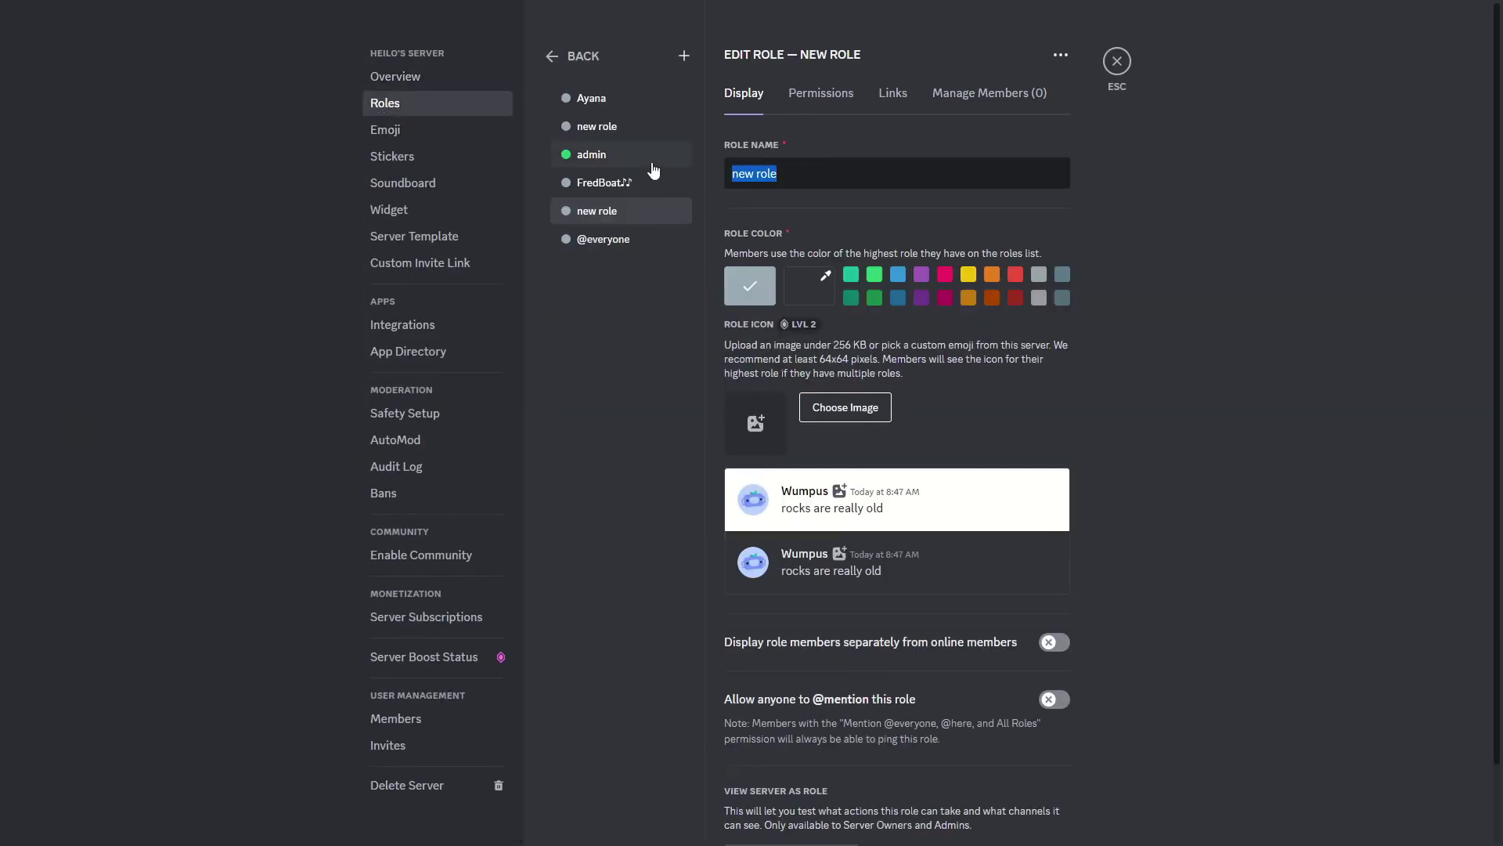
{"action": "type", "text": "Verified"}
{"action": "left_click", "coordinate": [992, 274]}
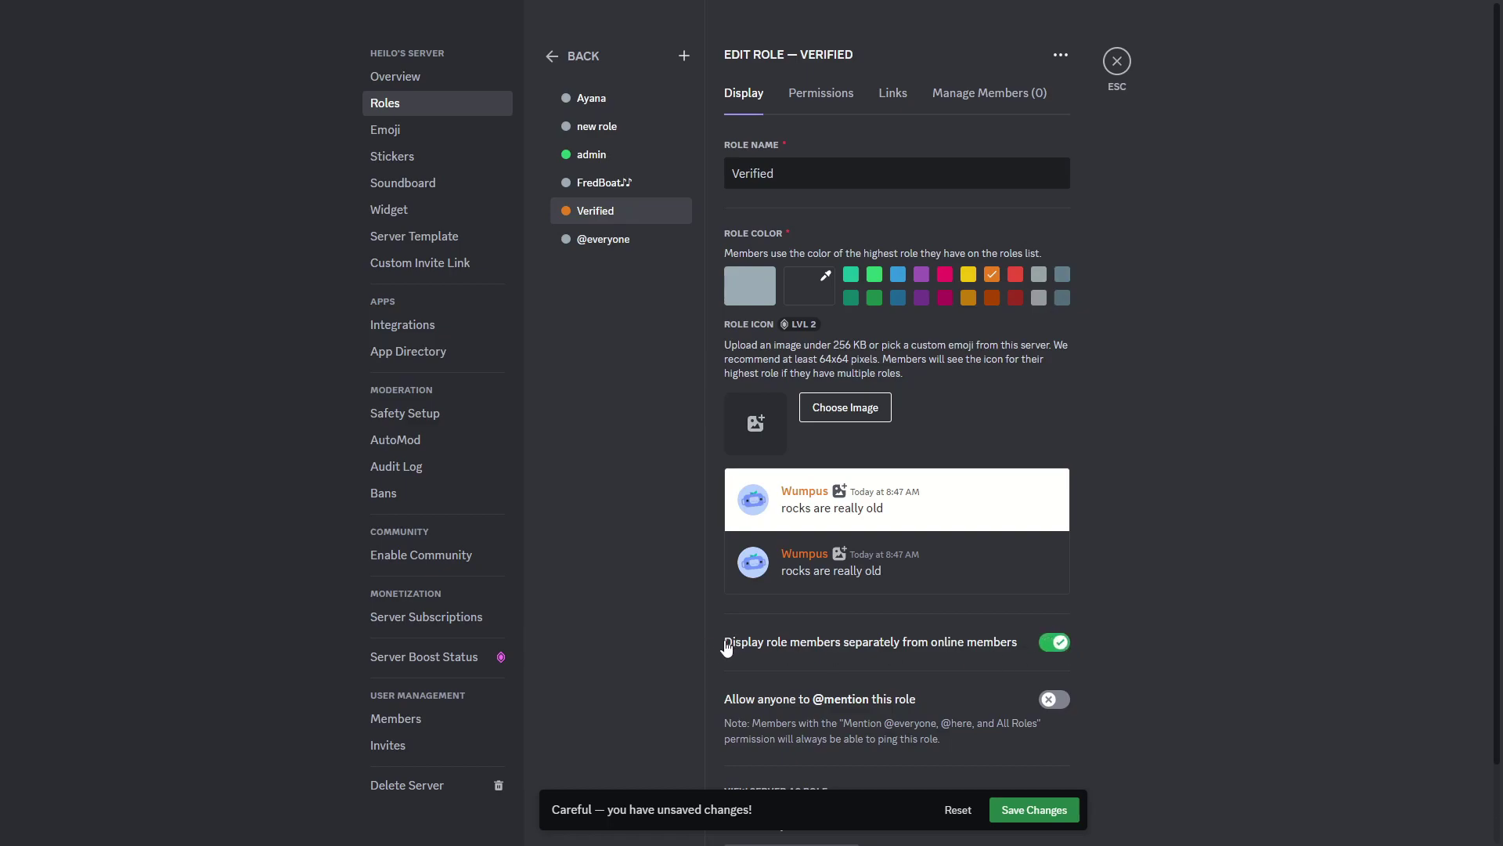
{"action": "left_click", "coordinate": [1022, 812]}
Move the Verified role up to second place in the roles list and save the order
{"action": "left_click_drag", "start_coordinate": [586, 211], "coordinate": [593, 126]}
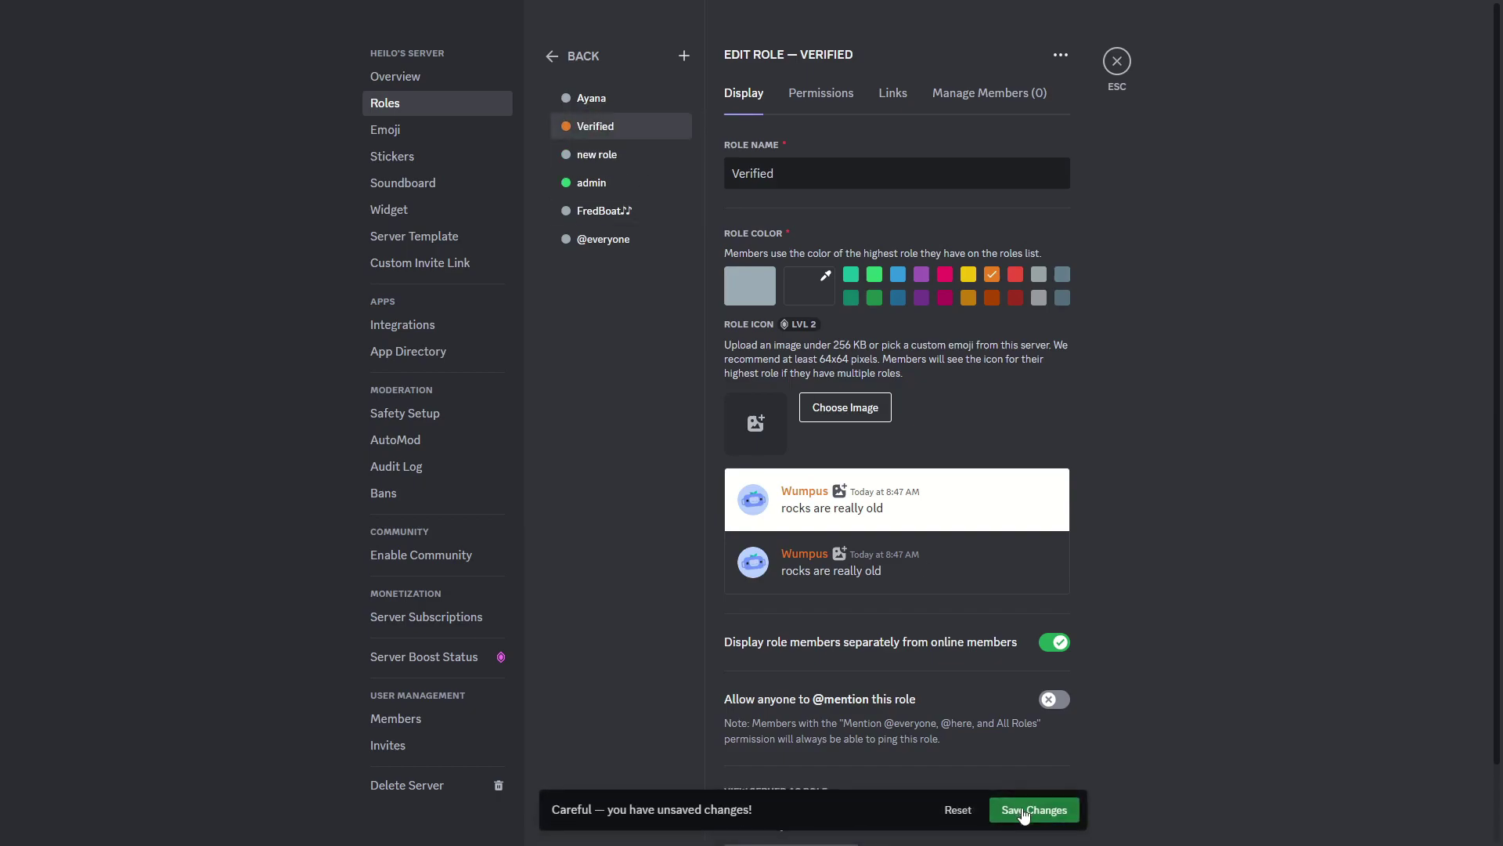
{"action": "left_click", "coordinate": [1023, 812]}
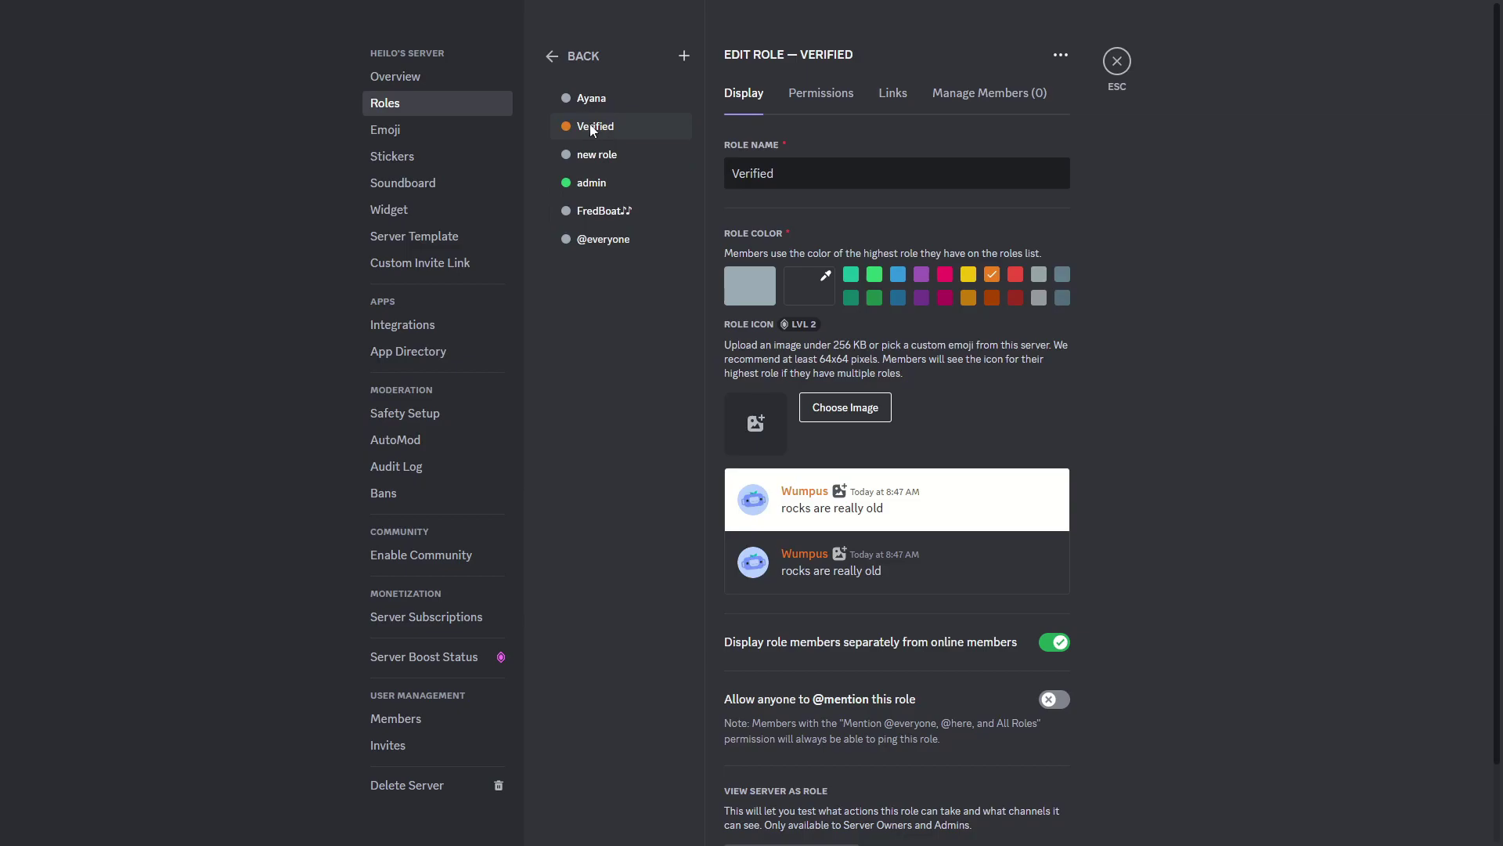
{"action": "left_click", "coordinate": [1118, 61]}
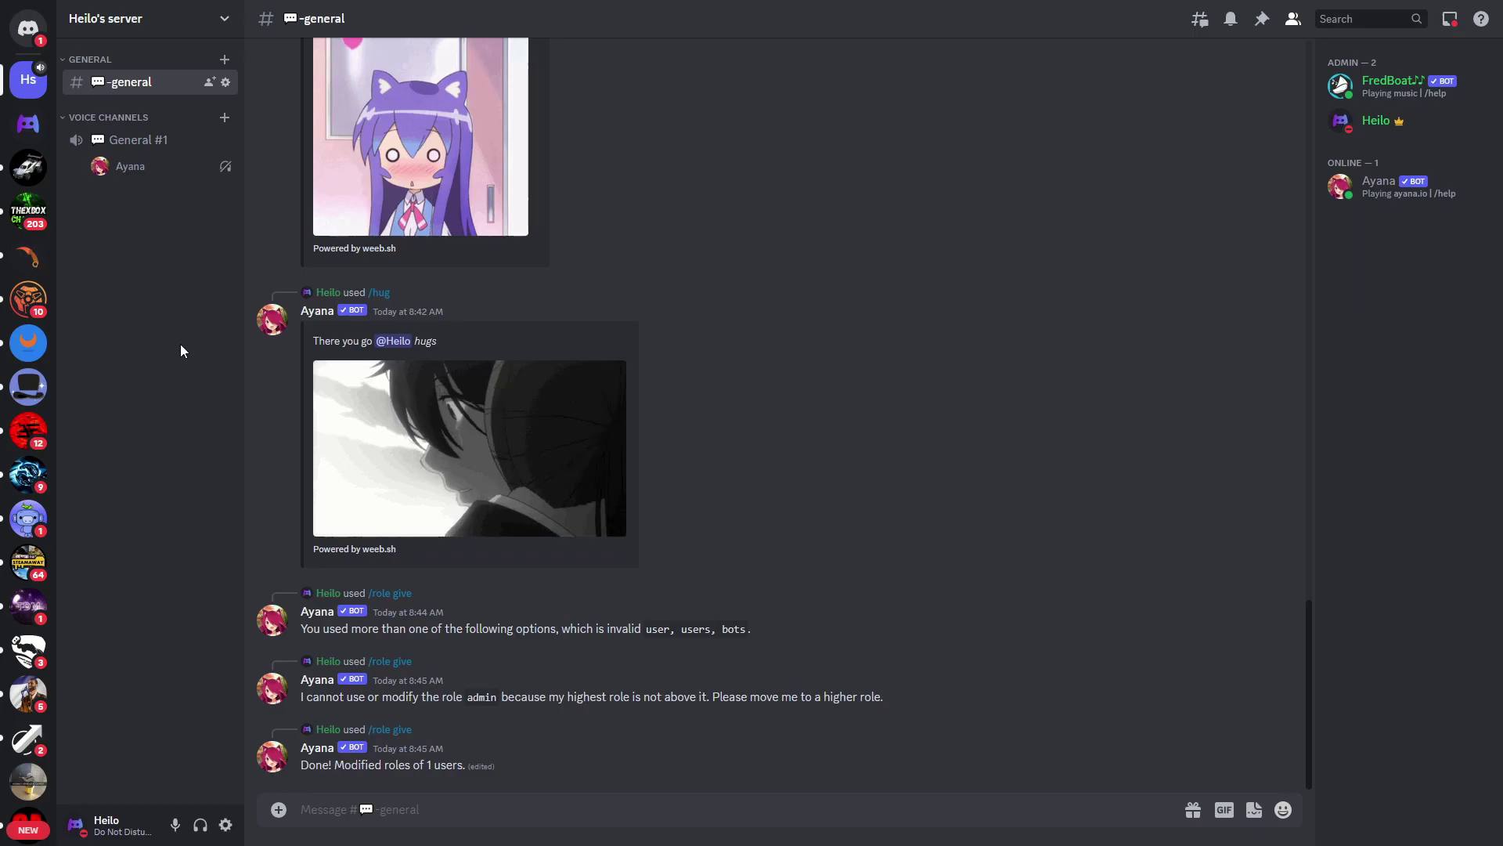
{"action": "left_click", "coordinate": [225, 139]}
{"action": "left_click", "coordinate": [429, 108]}
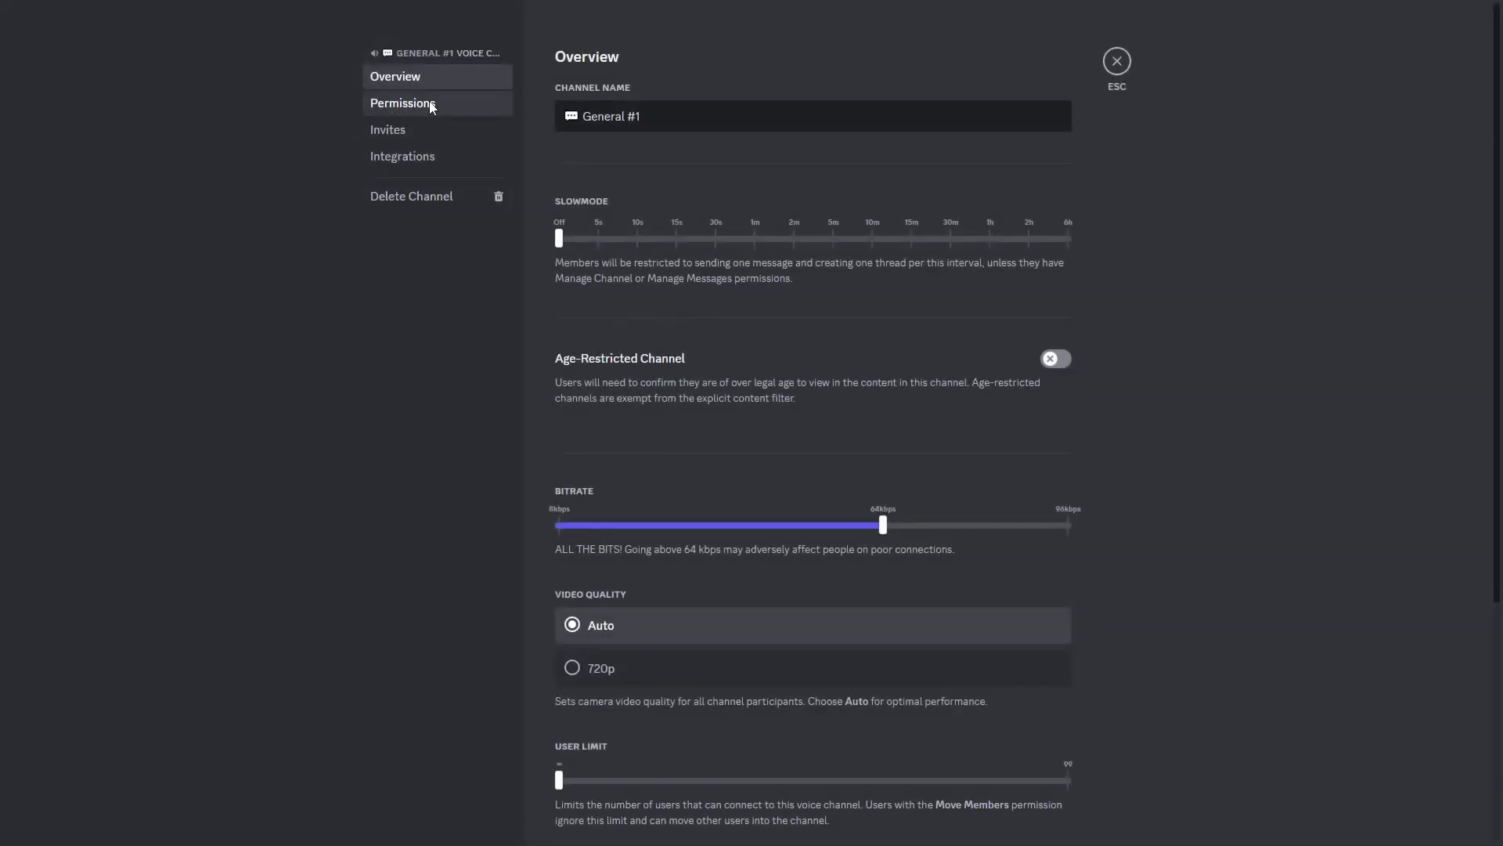
{"action": "left_click", "coordinate": [631, 306]}
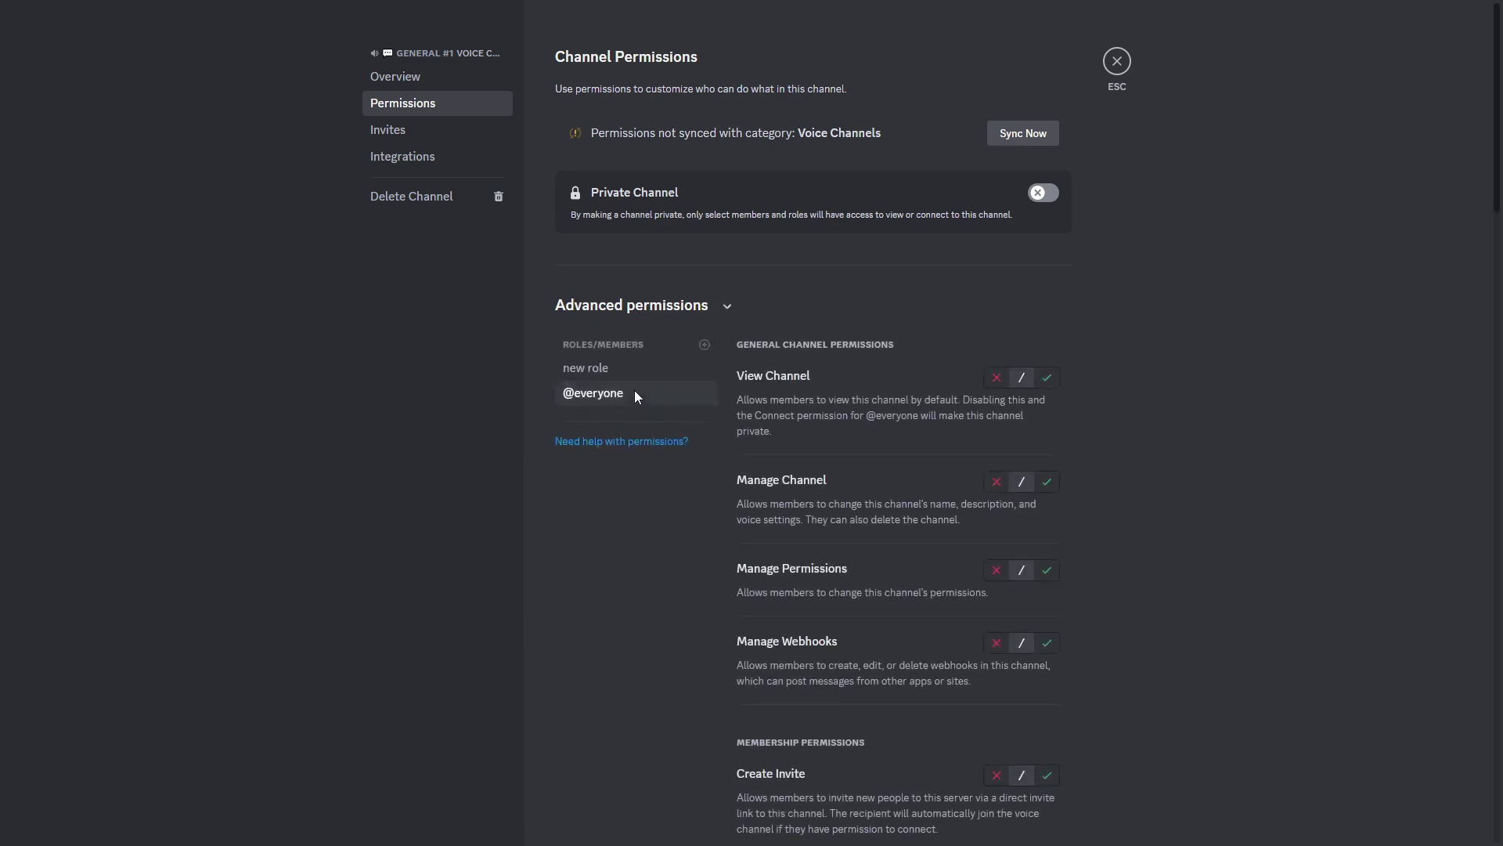
{"action": "left_click", "coordinate": [705, 345]}
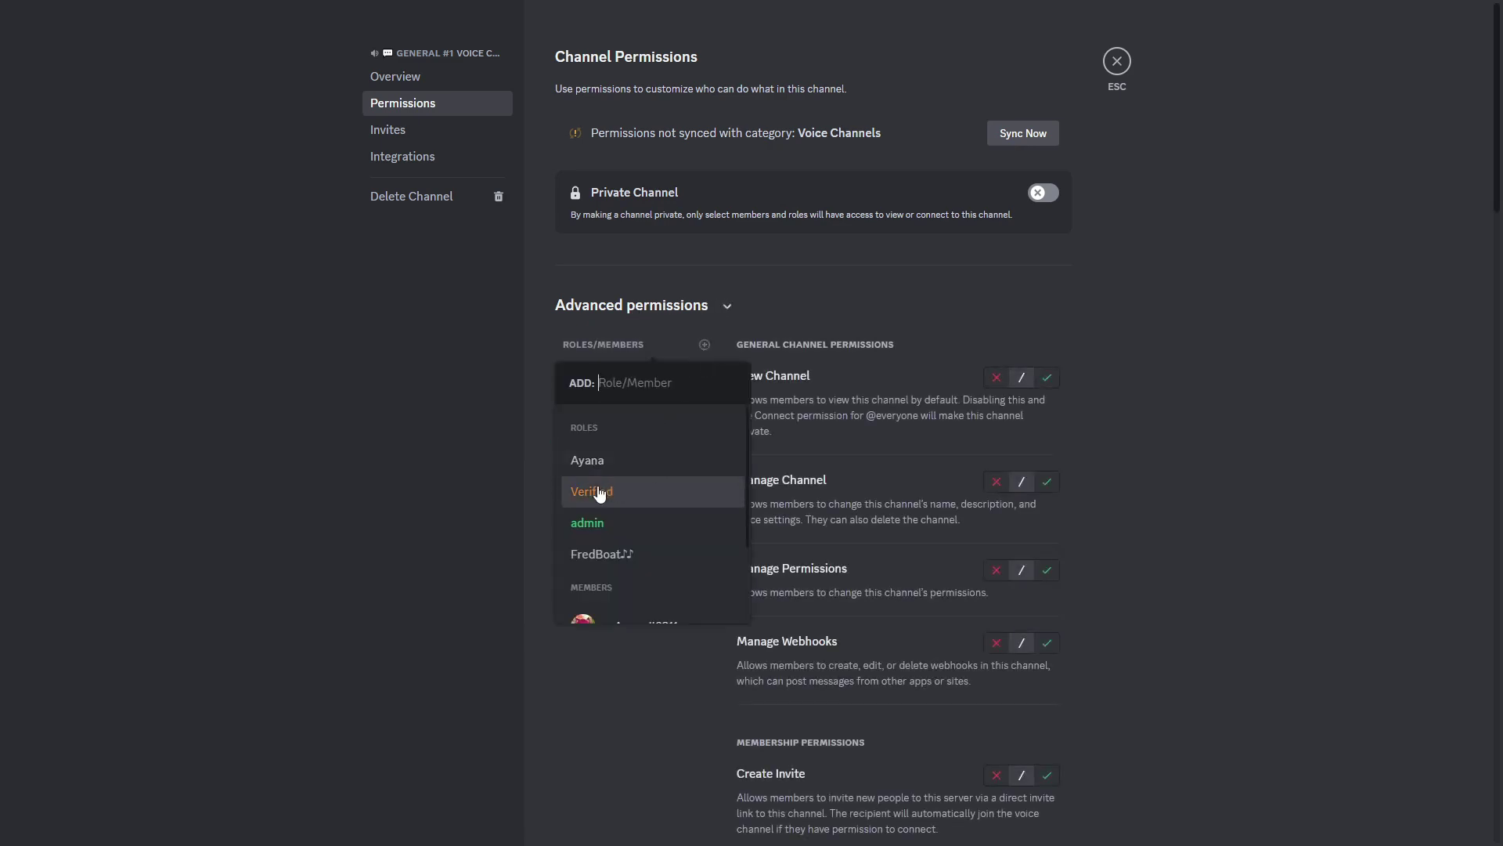
{"action": "left_click", "coordinate": [539, 395]}
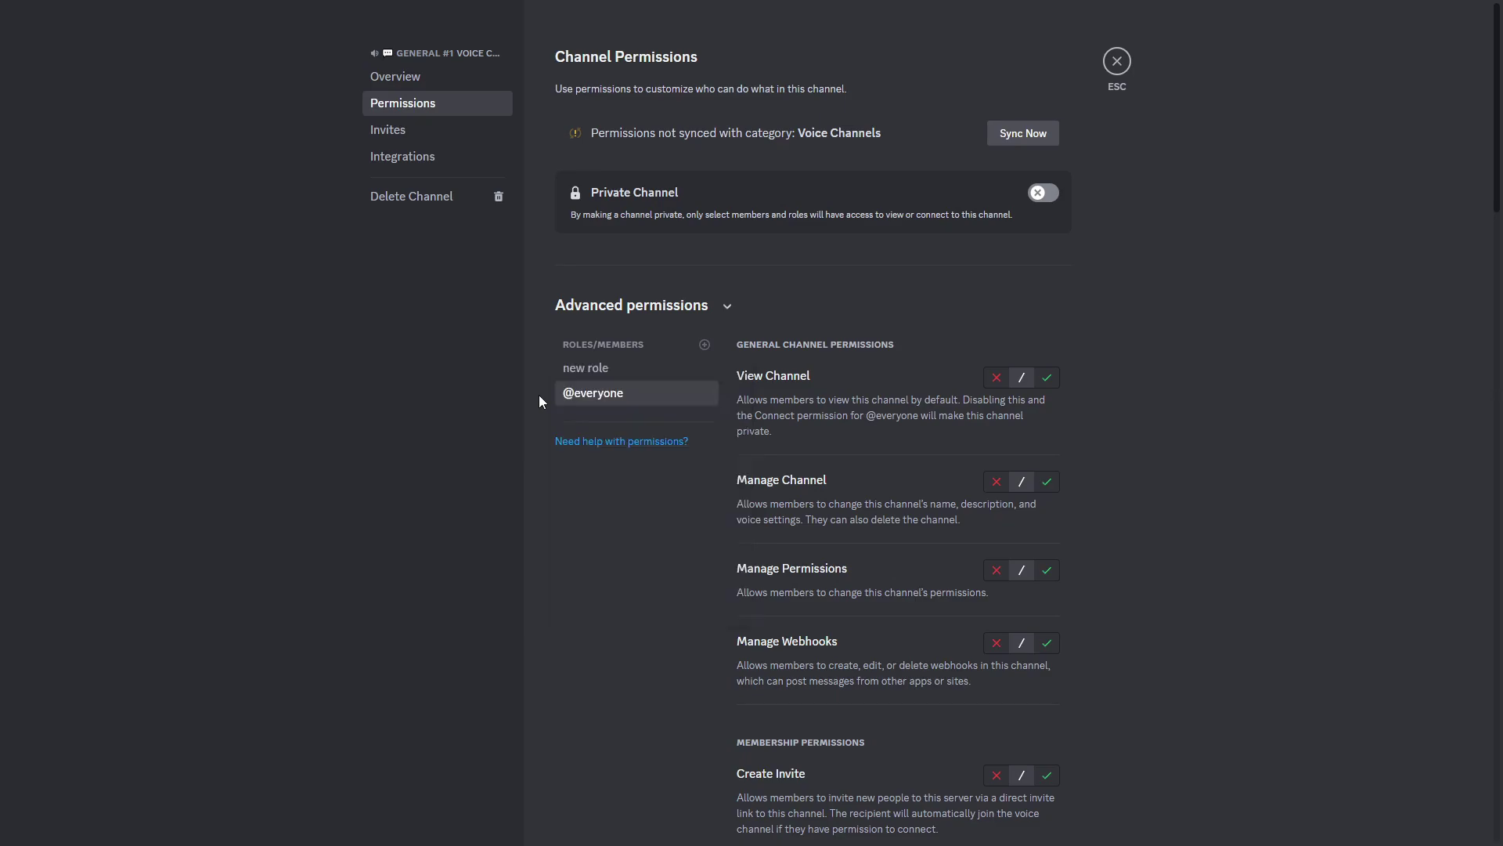
{"action": "left_click", "coordinate": [595, 397]}
{"action": "left_click", "coordinate": [997, 379]}
{"action": "left_click", "coordinate": [1001, 809]}
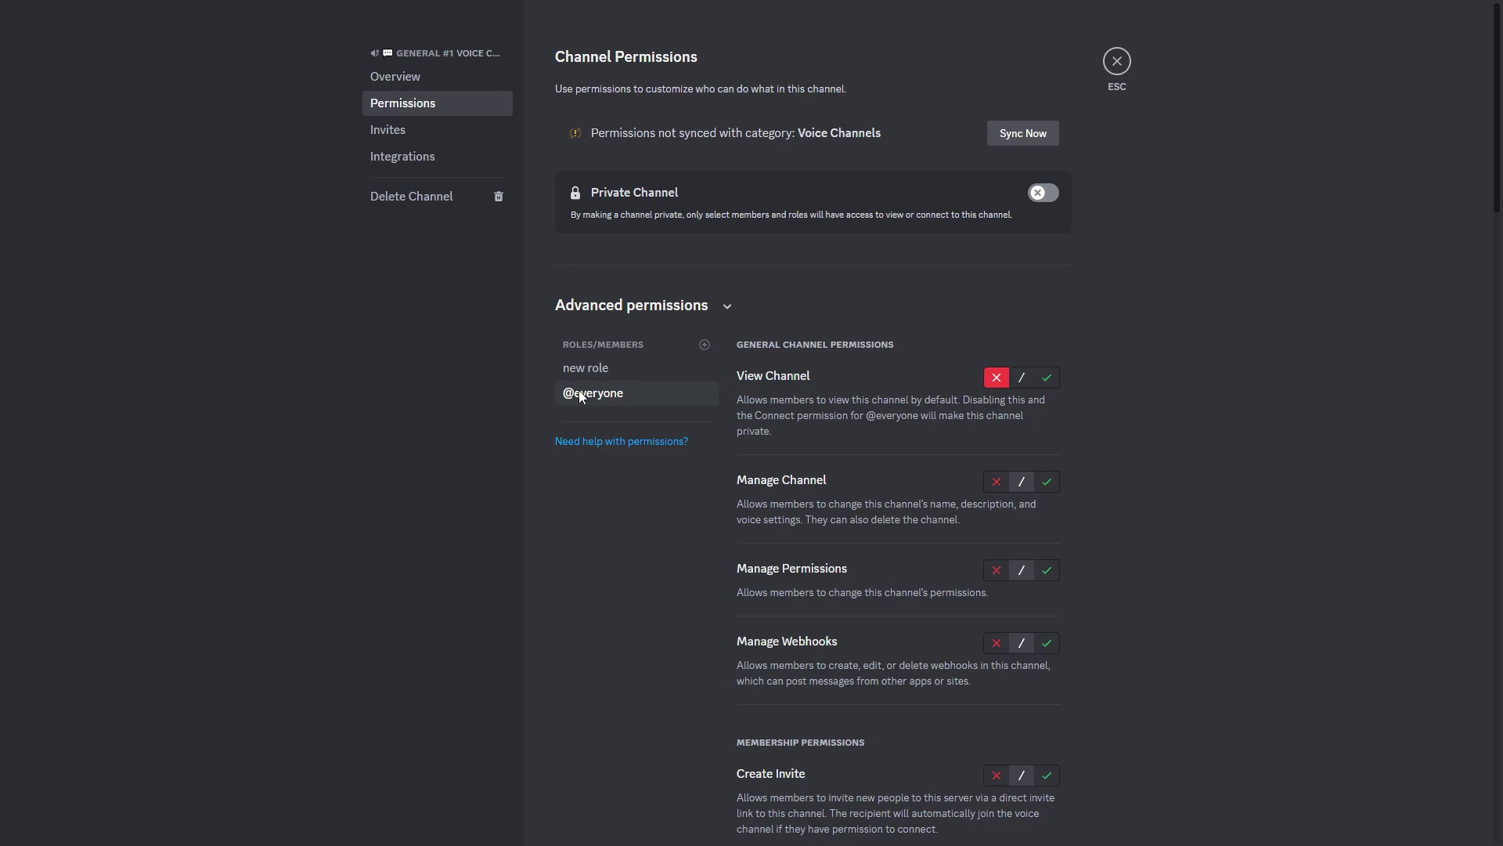
Add the Verified role to General #1's permissions with View Channel allowed, and save
{"action": "left_click", "coordinate": [704, 345]}
{"action": "left_click", "coordinate": [589, 492]}
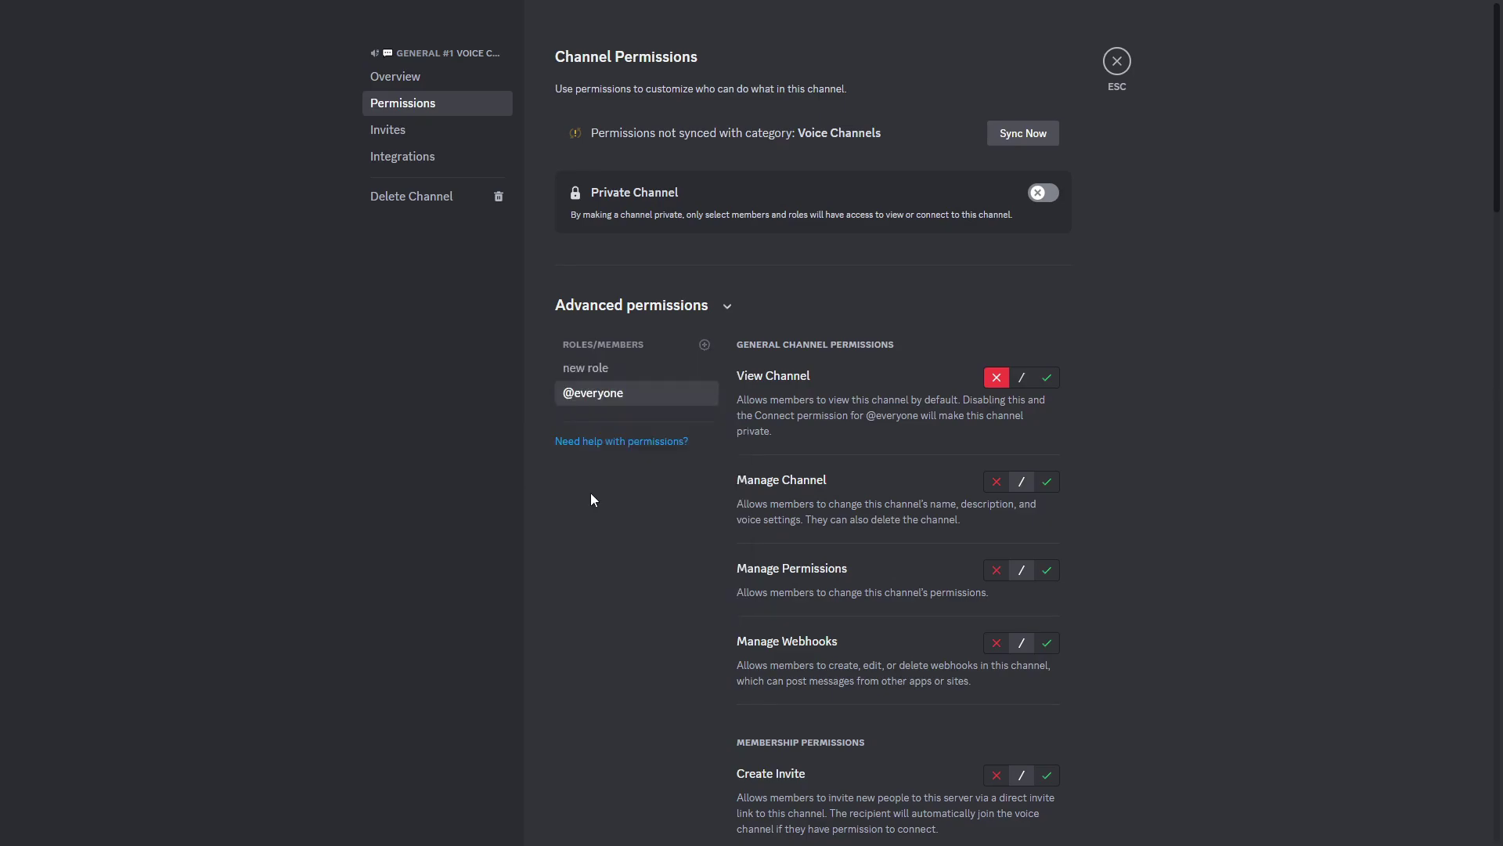
{"action": "left_click", "coordinate": [1048, 379]}
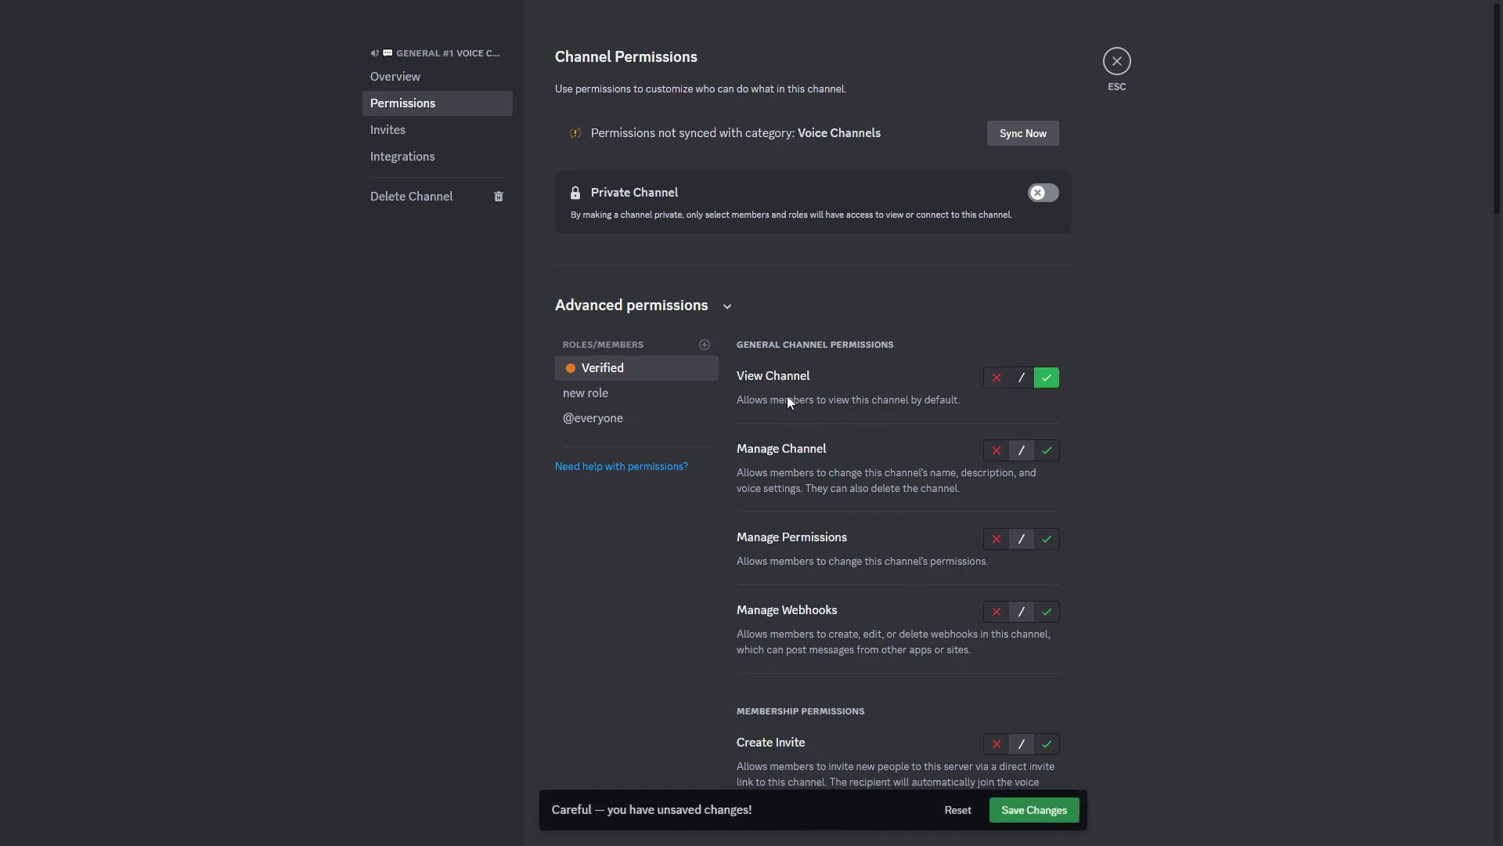
{"action": "left_click", "coordinate": [1045, 811]}
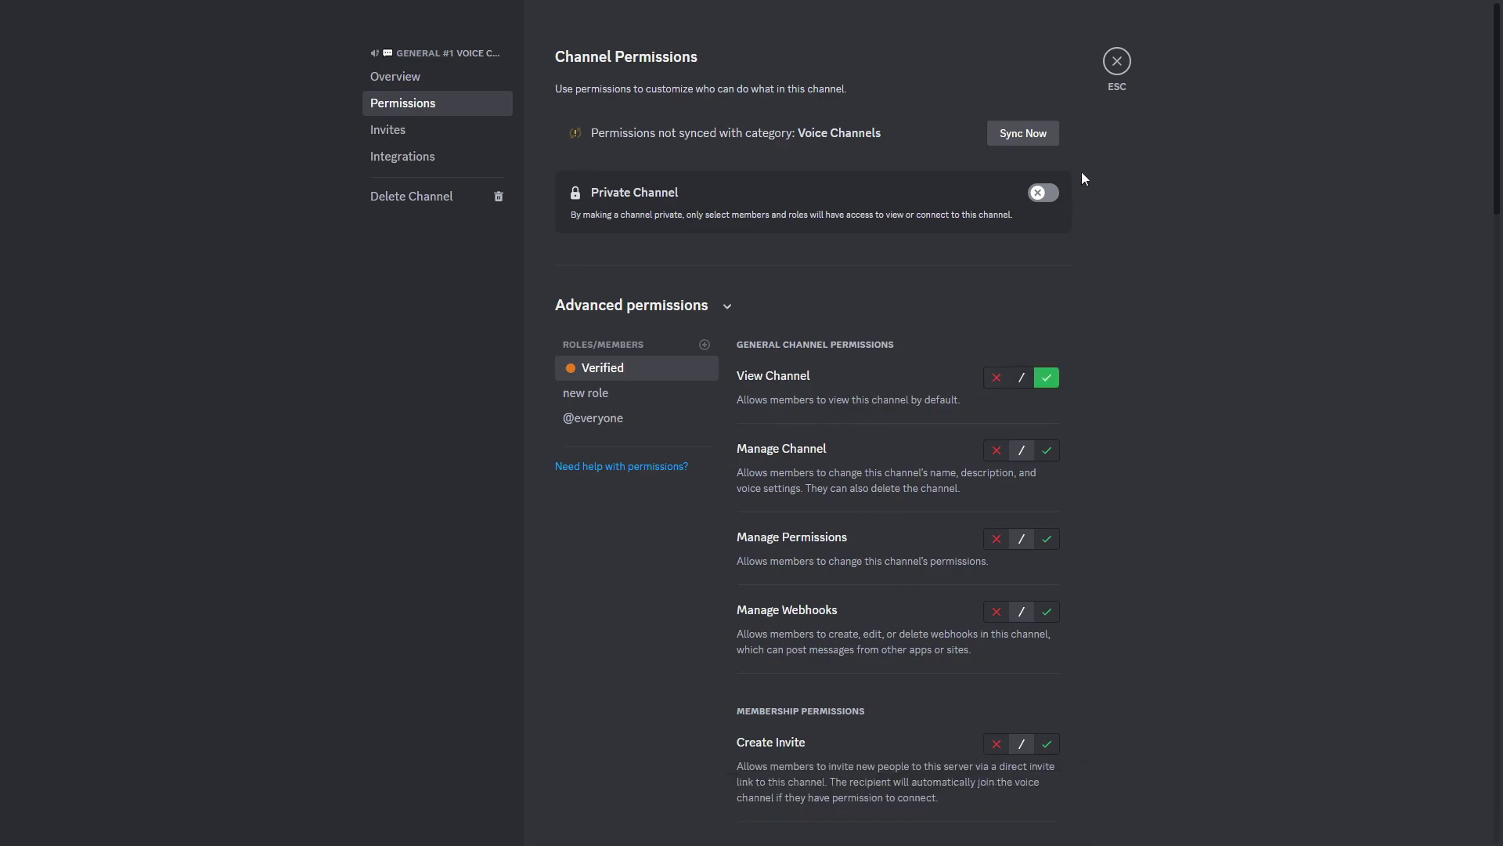
{"action": "left_click", "coordinate": [1116, 76]}
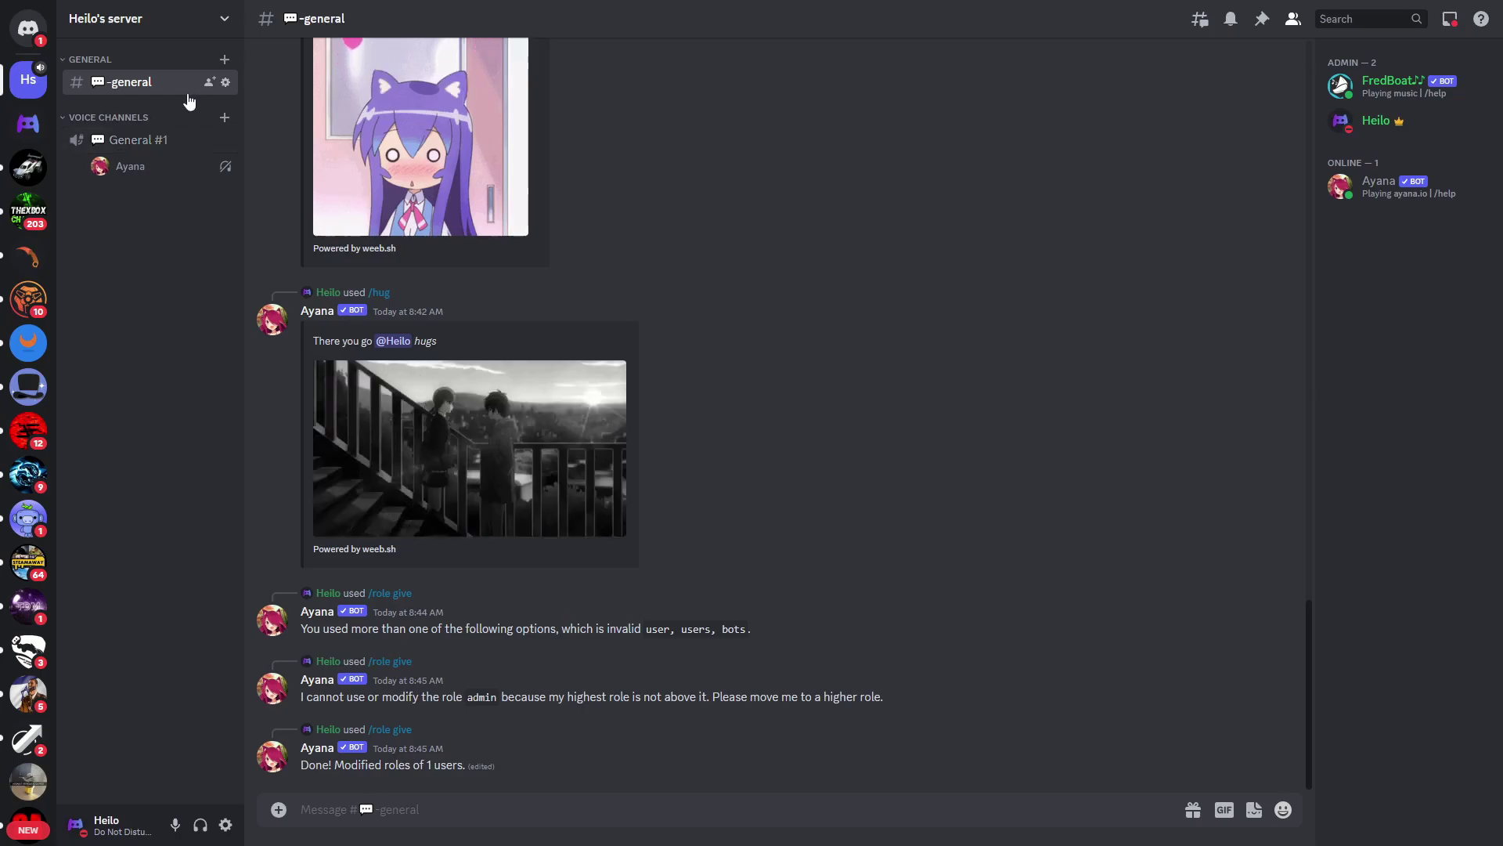
Make #general a private channel, grant the Verified role View Channel, and save
{"action": "left_click", "coordinate": [224, 83]}
{"action": "left_click", "coordinate": [420, 107]}
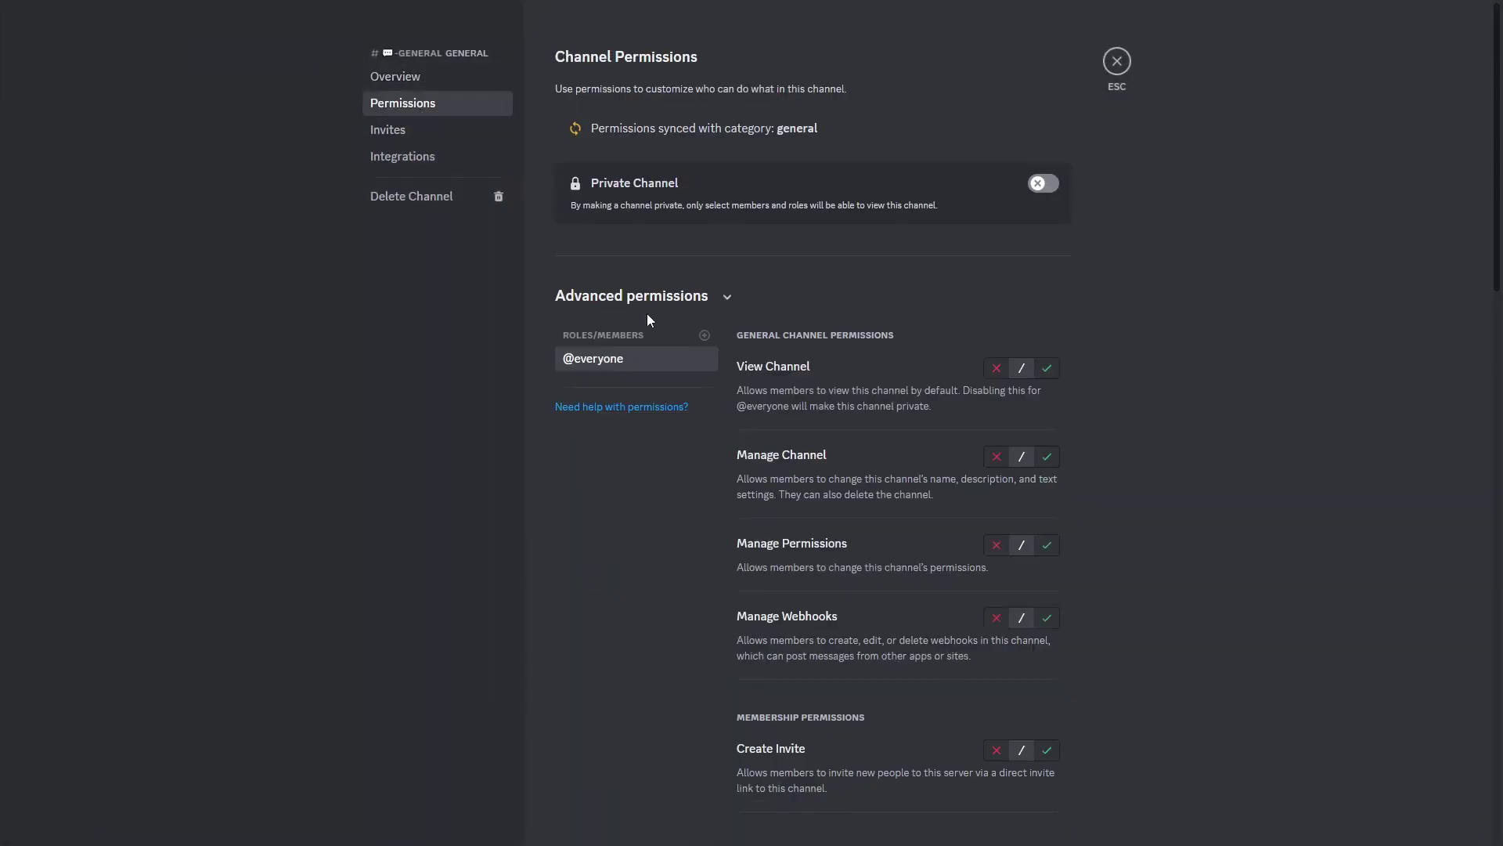
{"action": "left_click", "coordinate": [996, 368]}
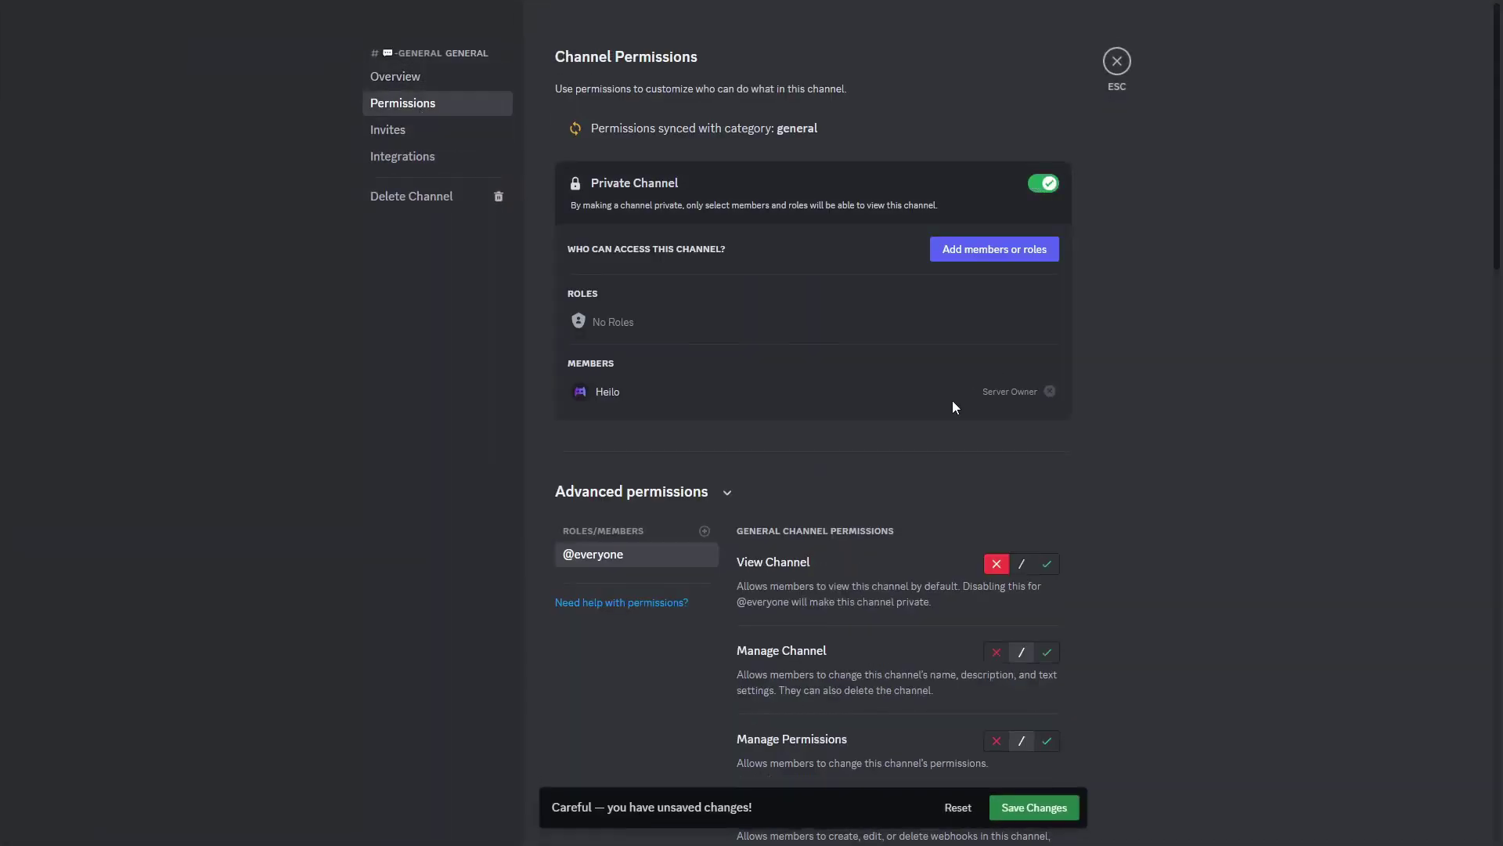
{"action": "left_click", "coordinate": [704, 530]}
{"action": "left_click", "coordinate": [600, 689]}
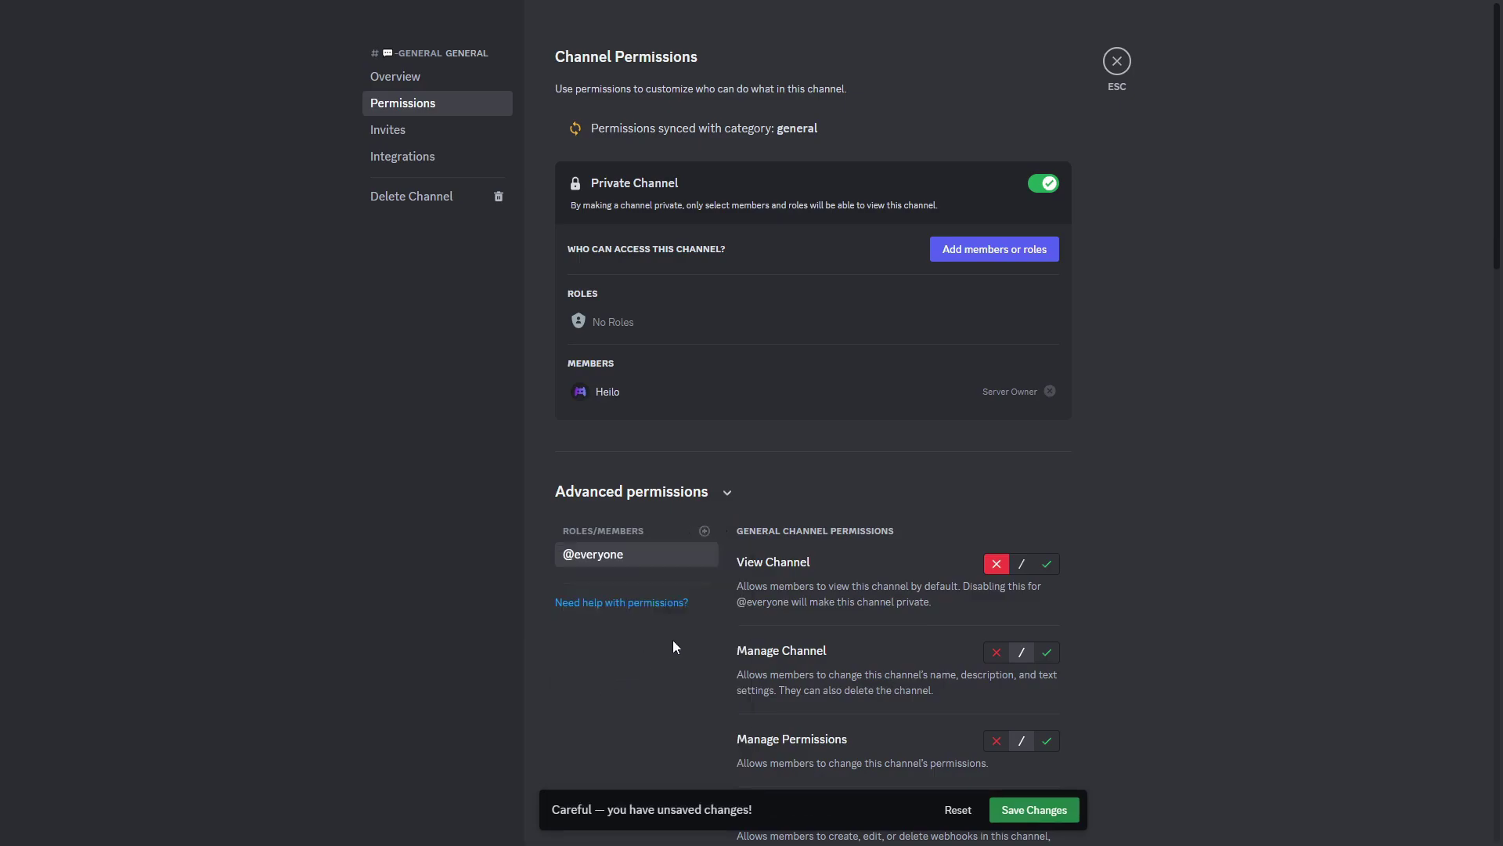
{"action": "left_click", "coordinate": [1046, 573]}
{"action": "scroll", "coordinate": [828, 566], "scroll_direction": "down", "scroll_amount": 3}
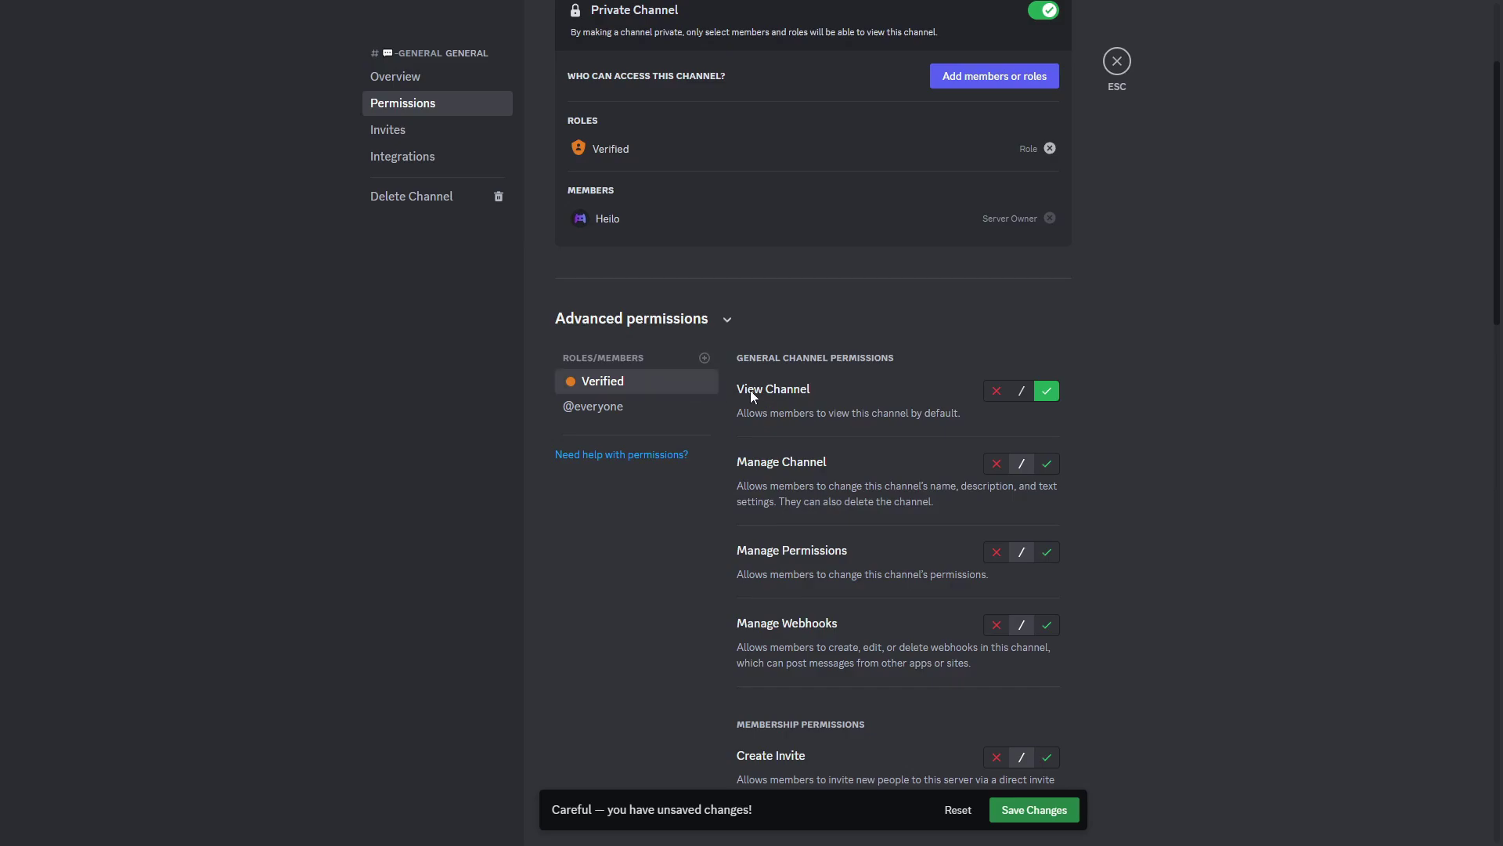
{"action": "left_click", "coordinate": [1034, 809]}
{"action": "scroll", "coordinate": [1129, 229], "scroll_direction": "up", "scroll_amount": 3}
{"action": "left_click", "coordinate": [1116, 69]}
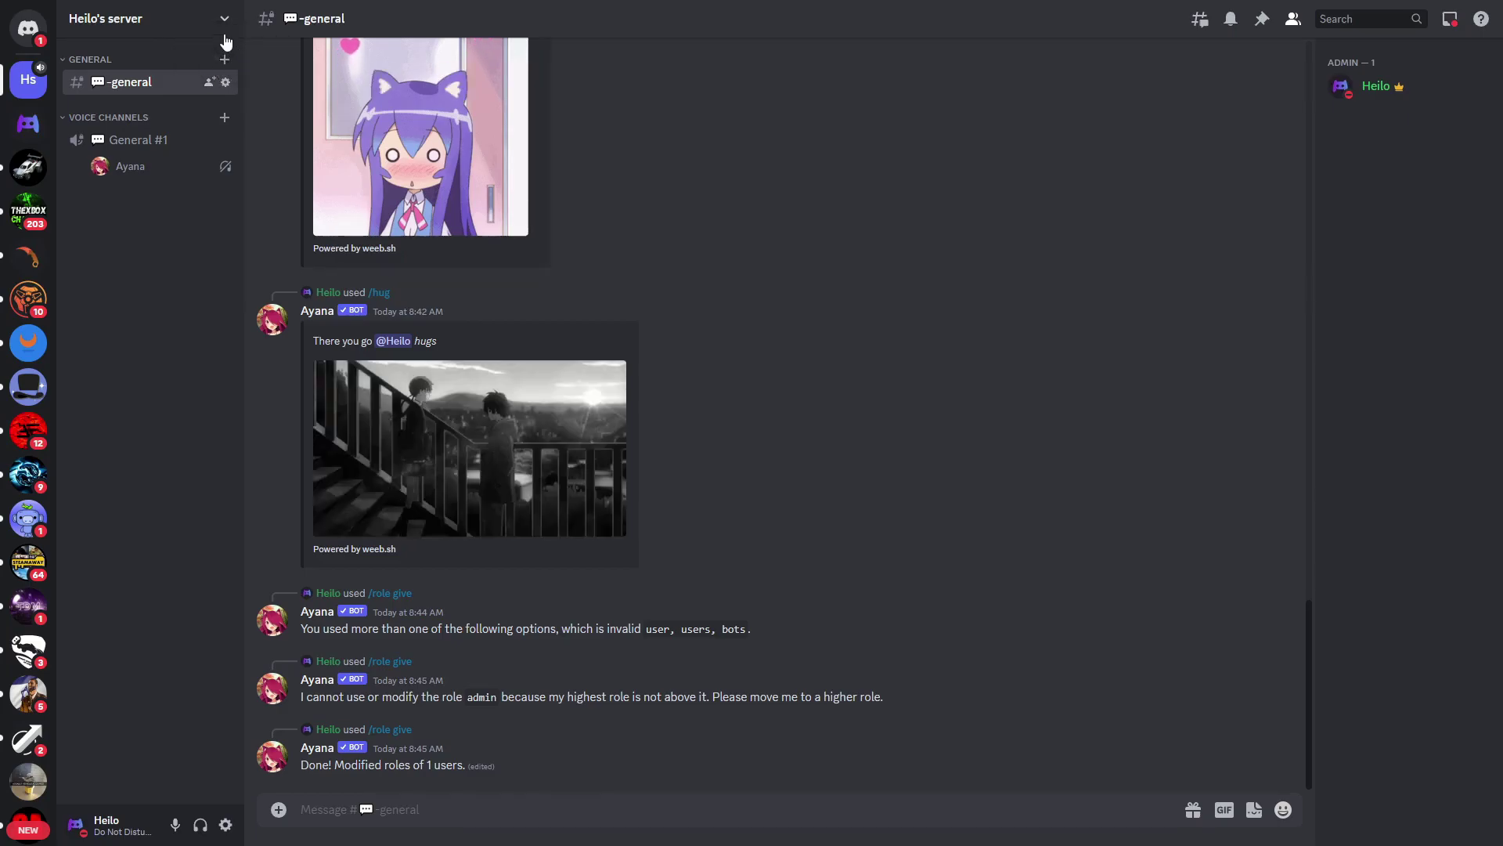
Create a new text channel named verification
{"action": "left_click", "coordinate": [225, 63]}
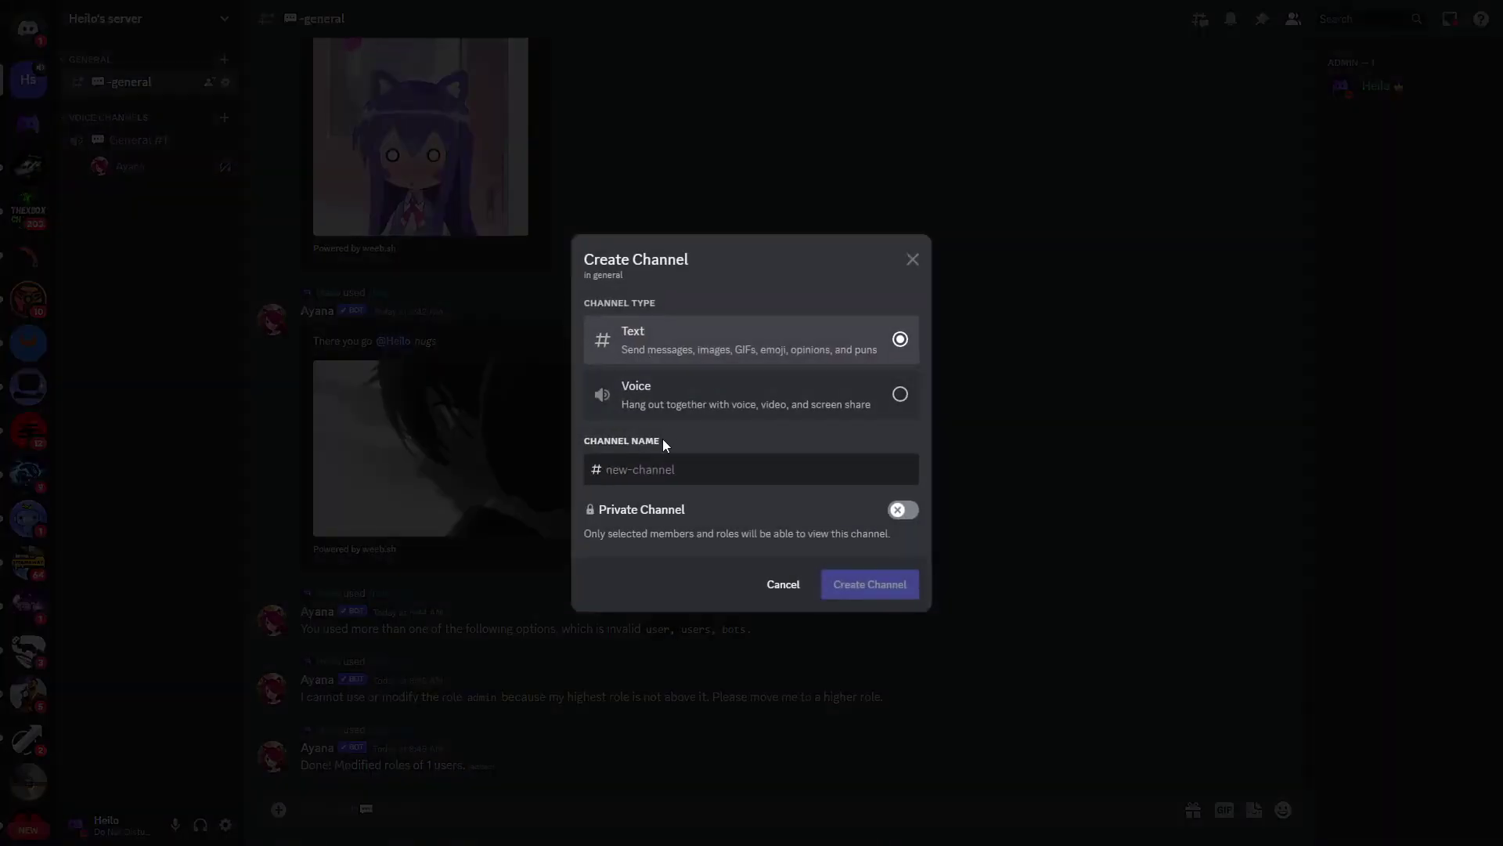
{"action": "type", "text": "verification"}
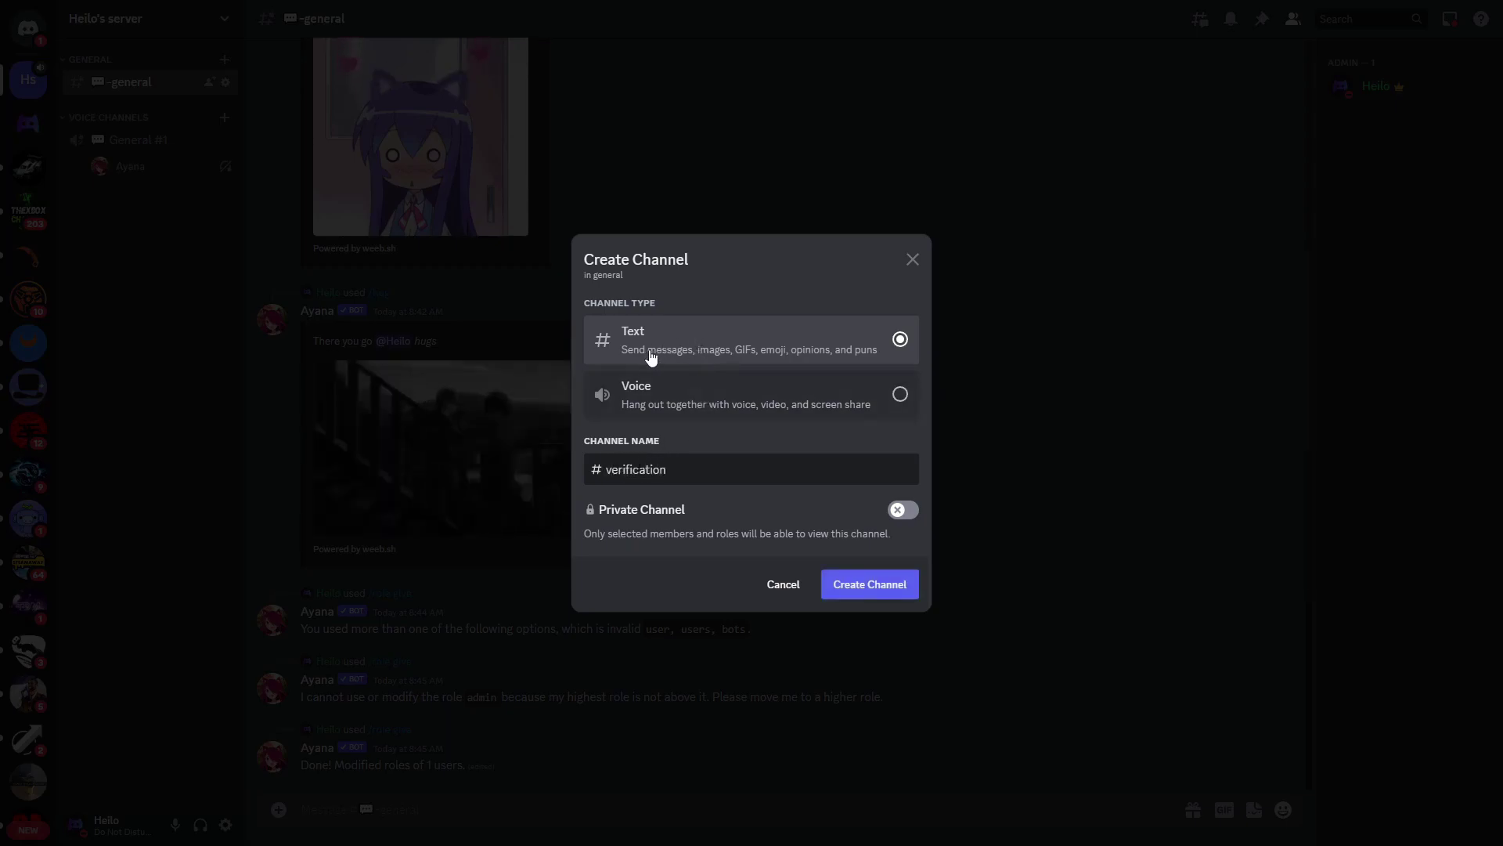
{"action": "left_click", "coordinate": [867, 587]}
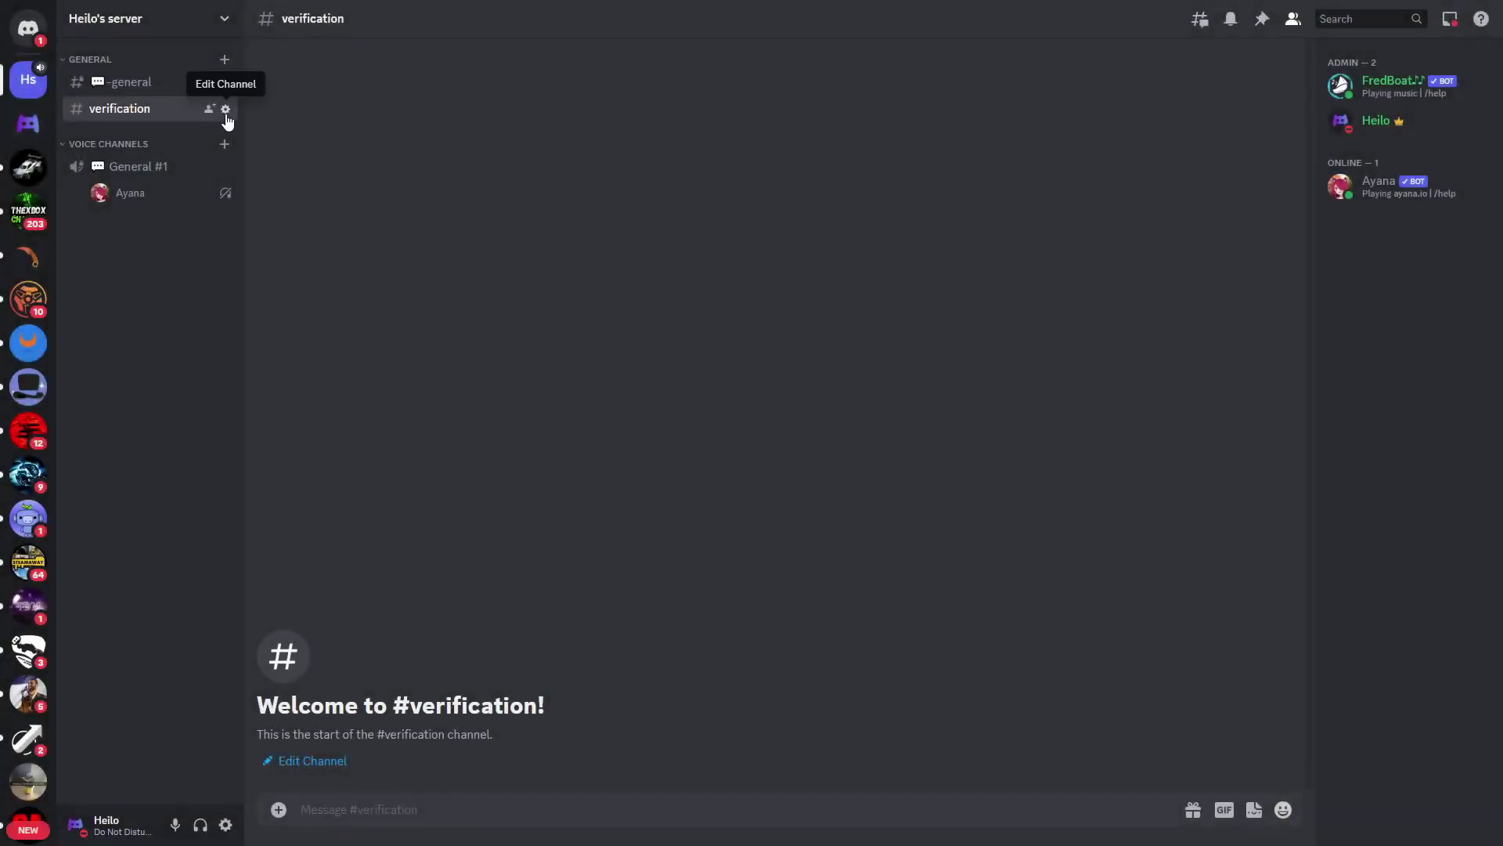
{"action": "left_click", "coordinate": [225, 110]}
{"action": "left_click", "coordinate": [398, 106]}
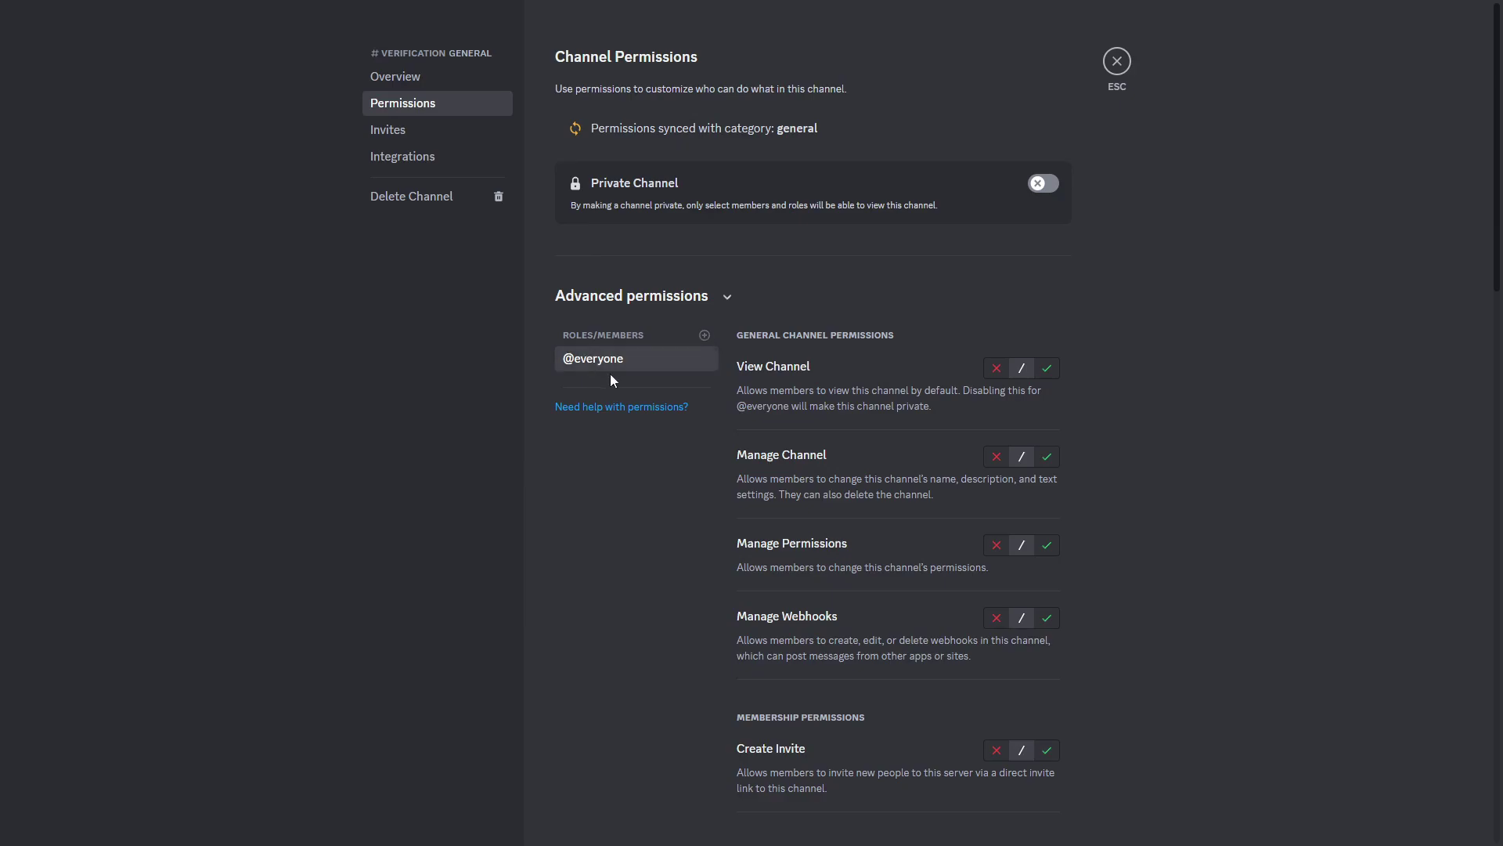
{"action": "left_click", "coordinate": [1046, 369]}
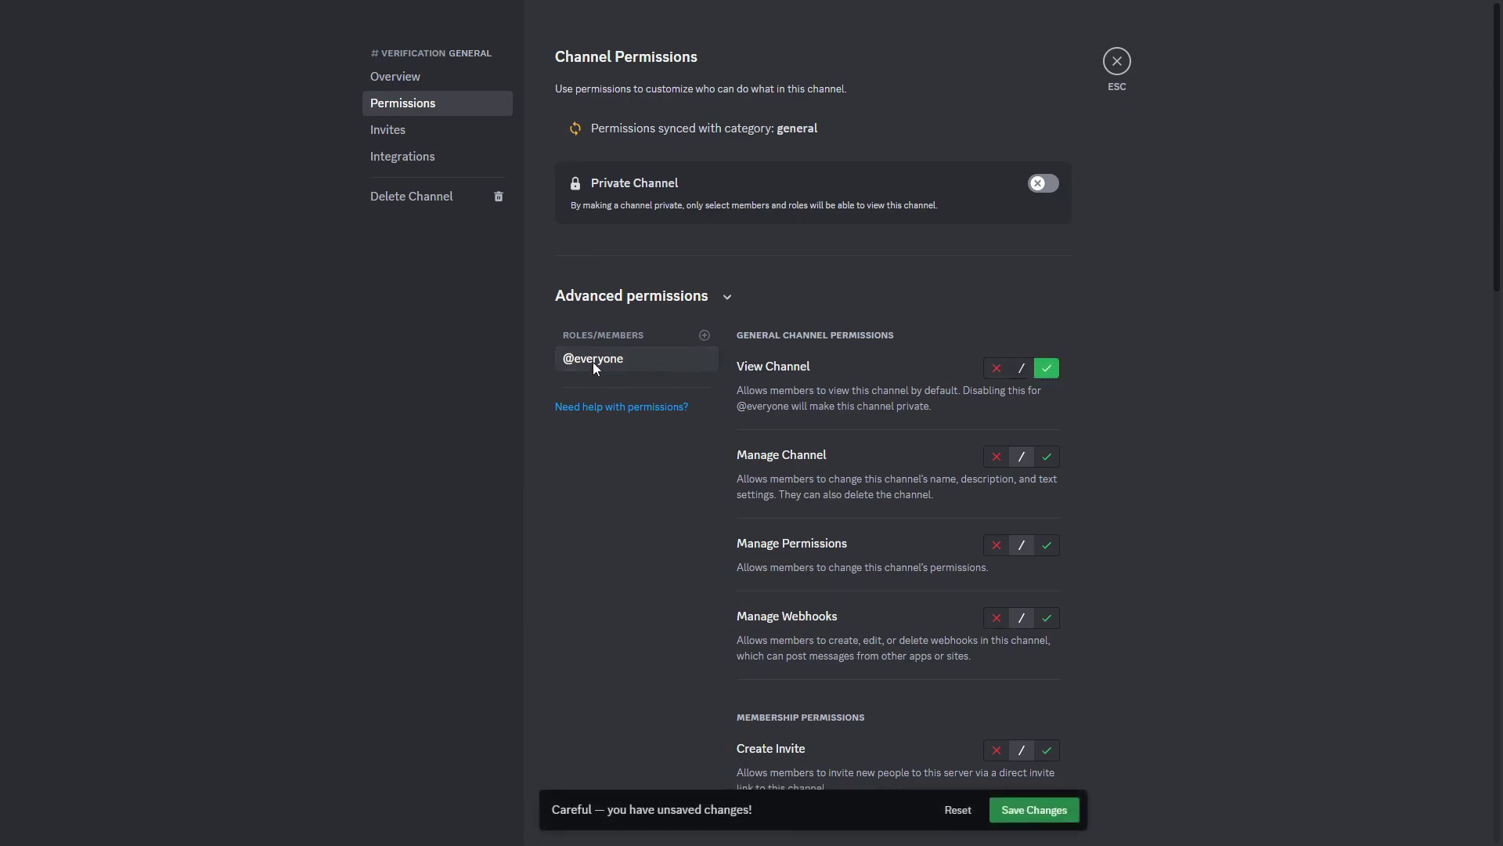
{"action": "left_click", "coordinate": [705, 336]}
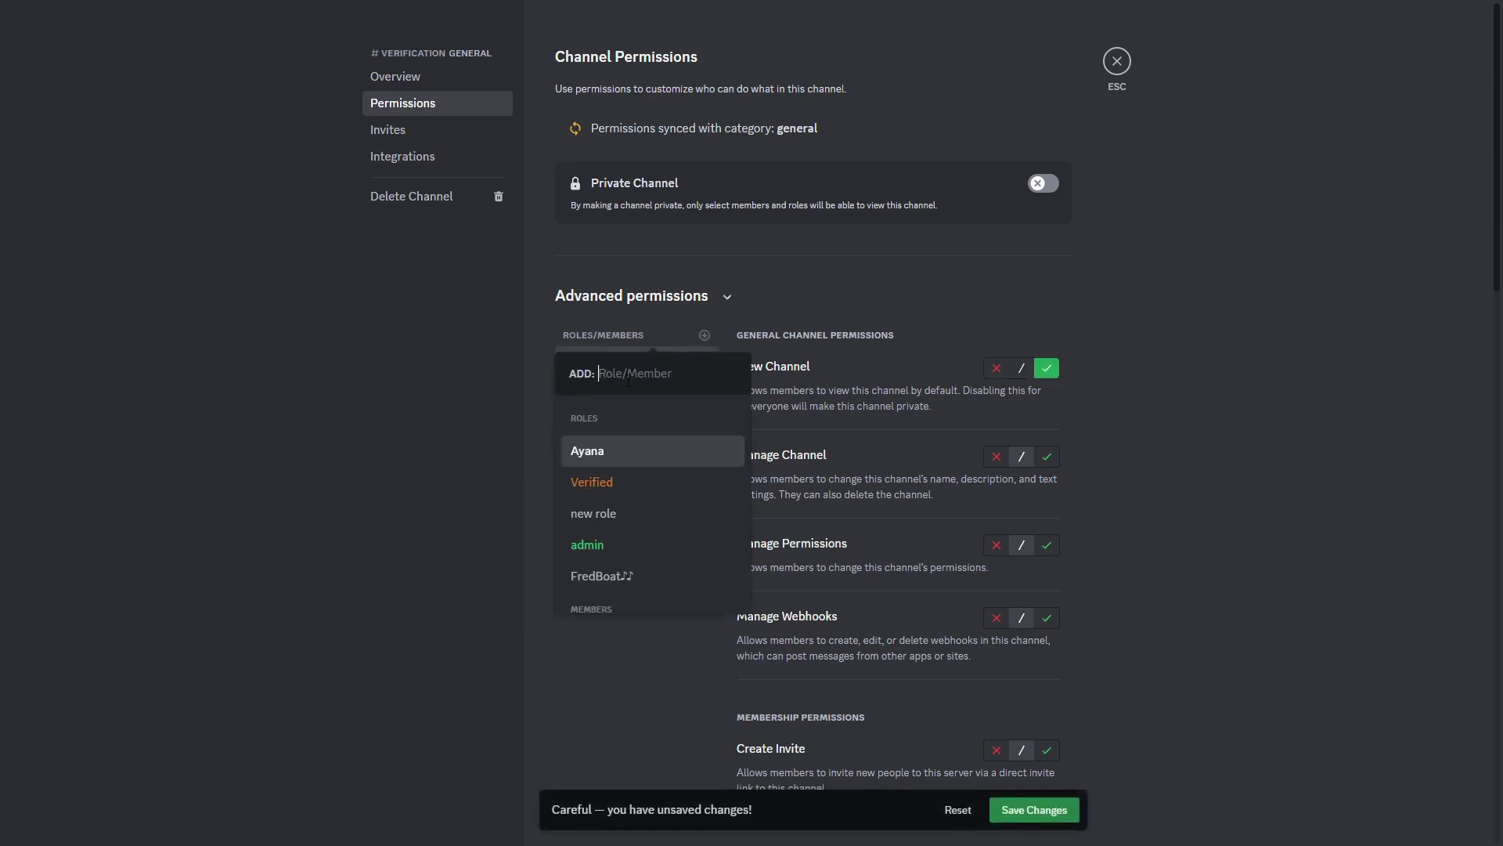
{"action": "left_click", "coordinate": [602, 480]}
{"action": "left_click", "coordinate": [997, 379]}
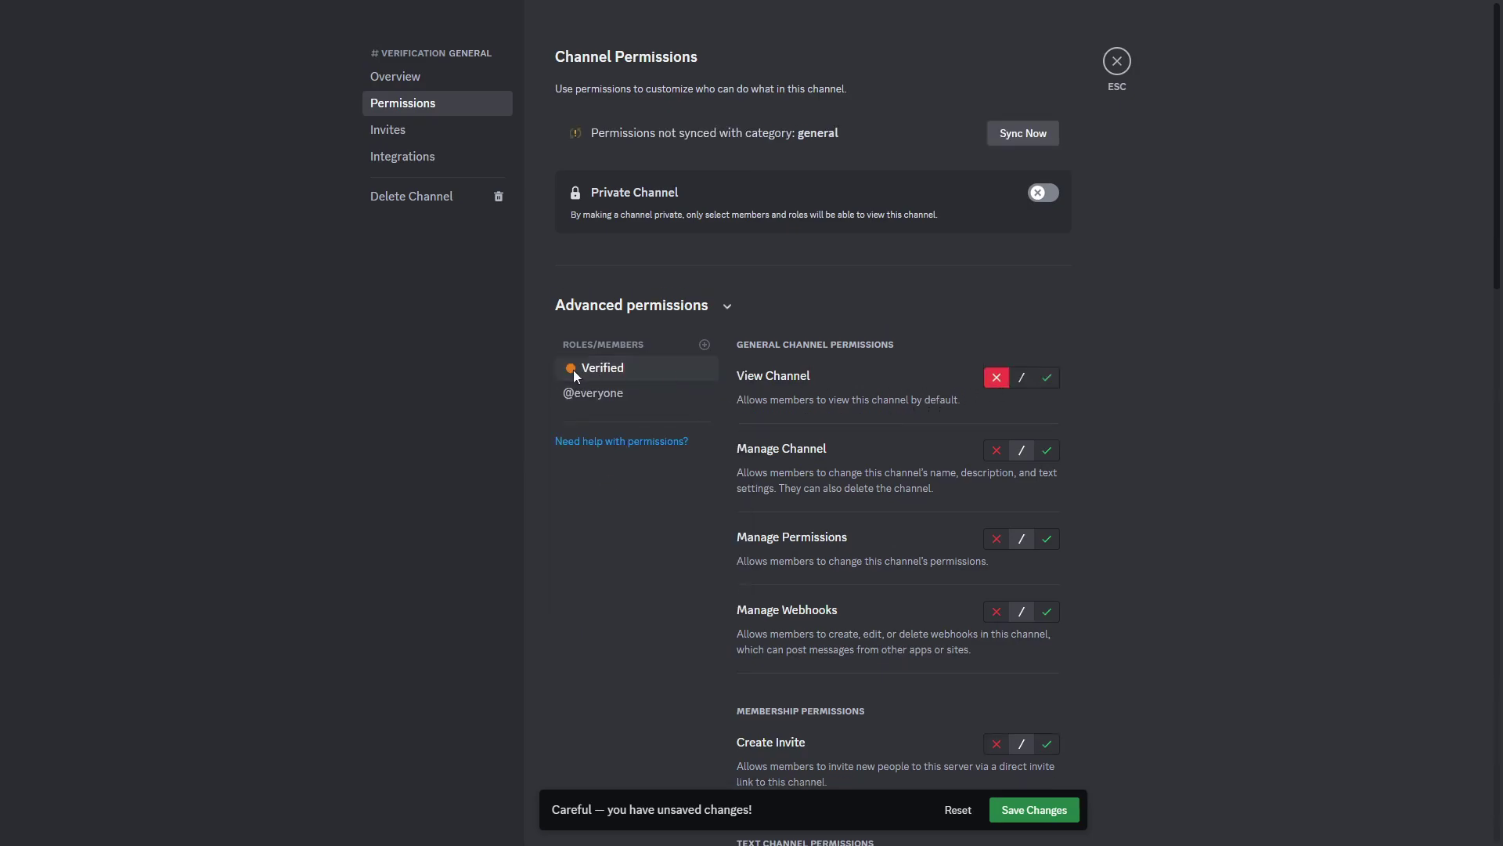
{"action": "left_click", "coordinate": [1034, 809]}
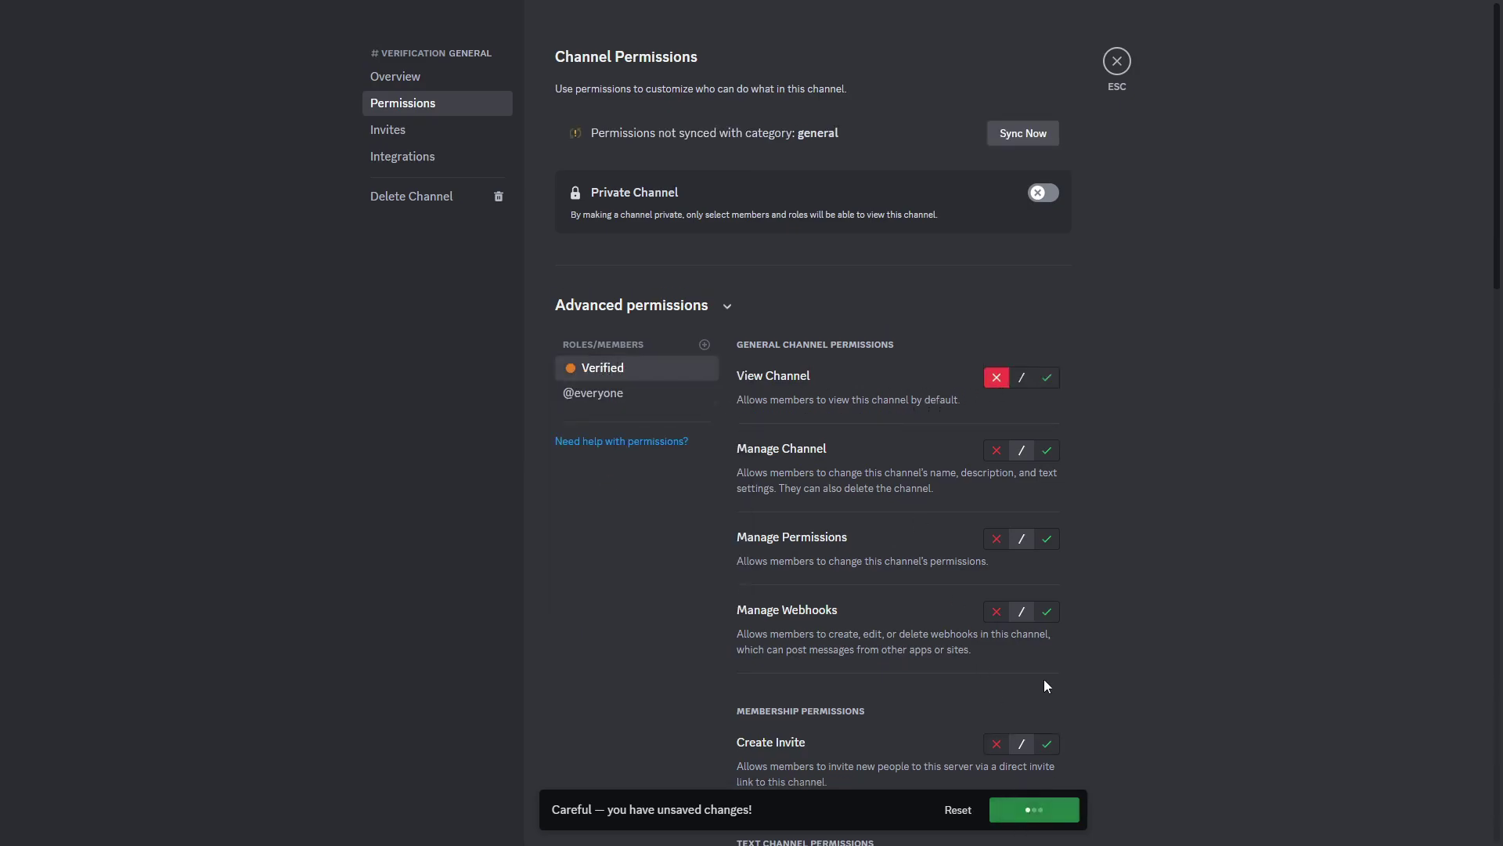
{"action": "left_click", "coordinate": [1117, 61]}
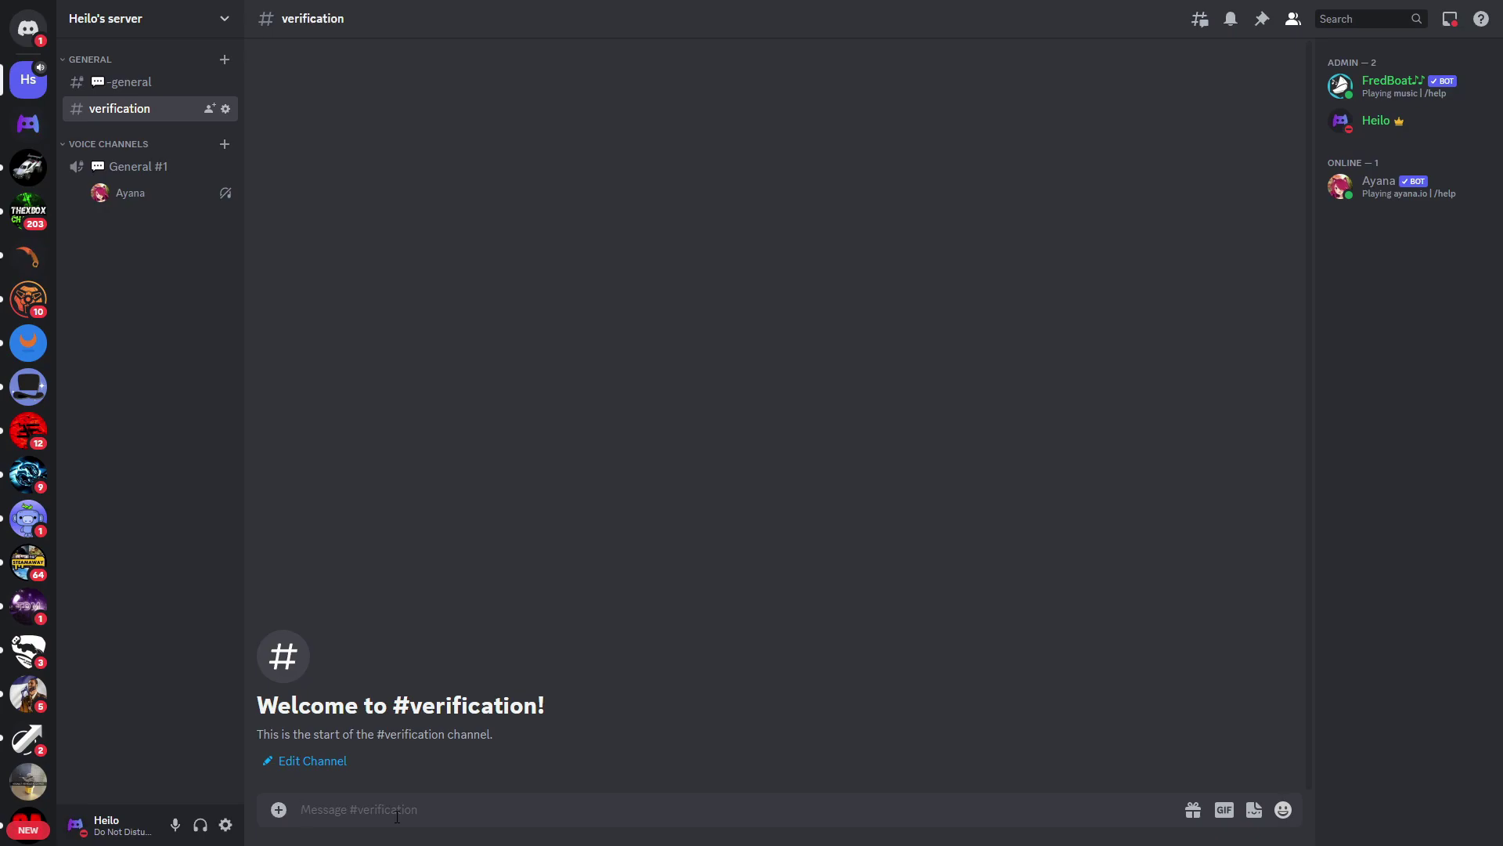
Post 'In order to verify, react to this message' in the #verification channel
{"action": "type", "text": "("}
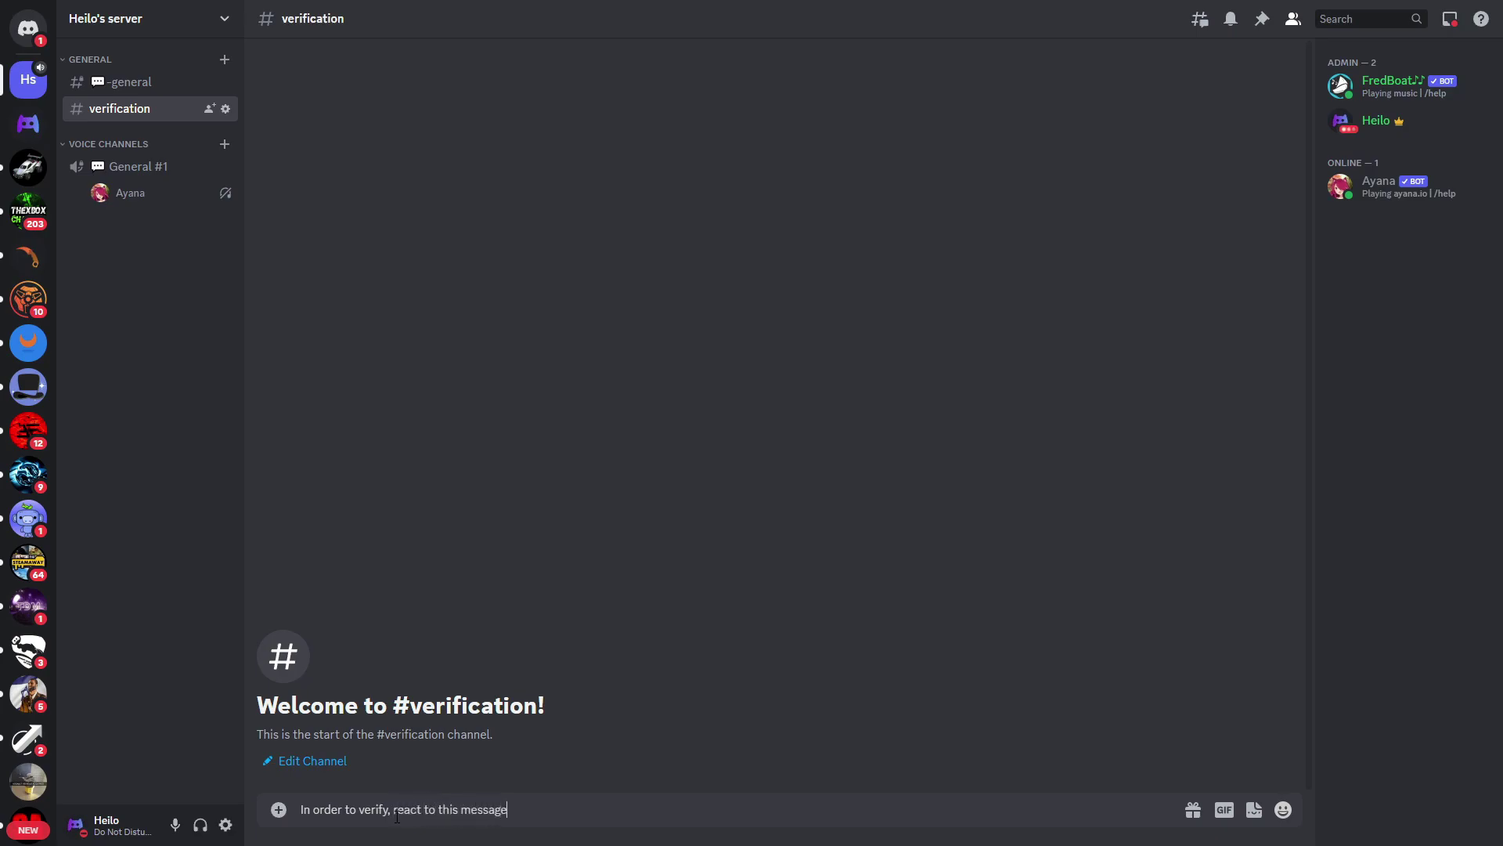
{"action": "key", "text": "Return"}
{"action": "left_click_drag", "start_coordinate": [301, 765], "coordinate": [442, 774]}
{"action": "left_click", "coordinate": [581, 689]}
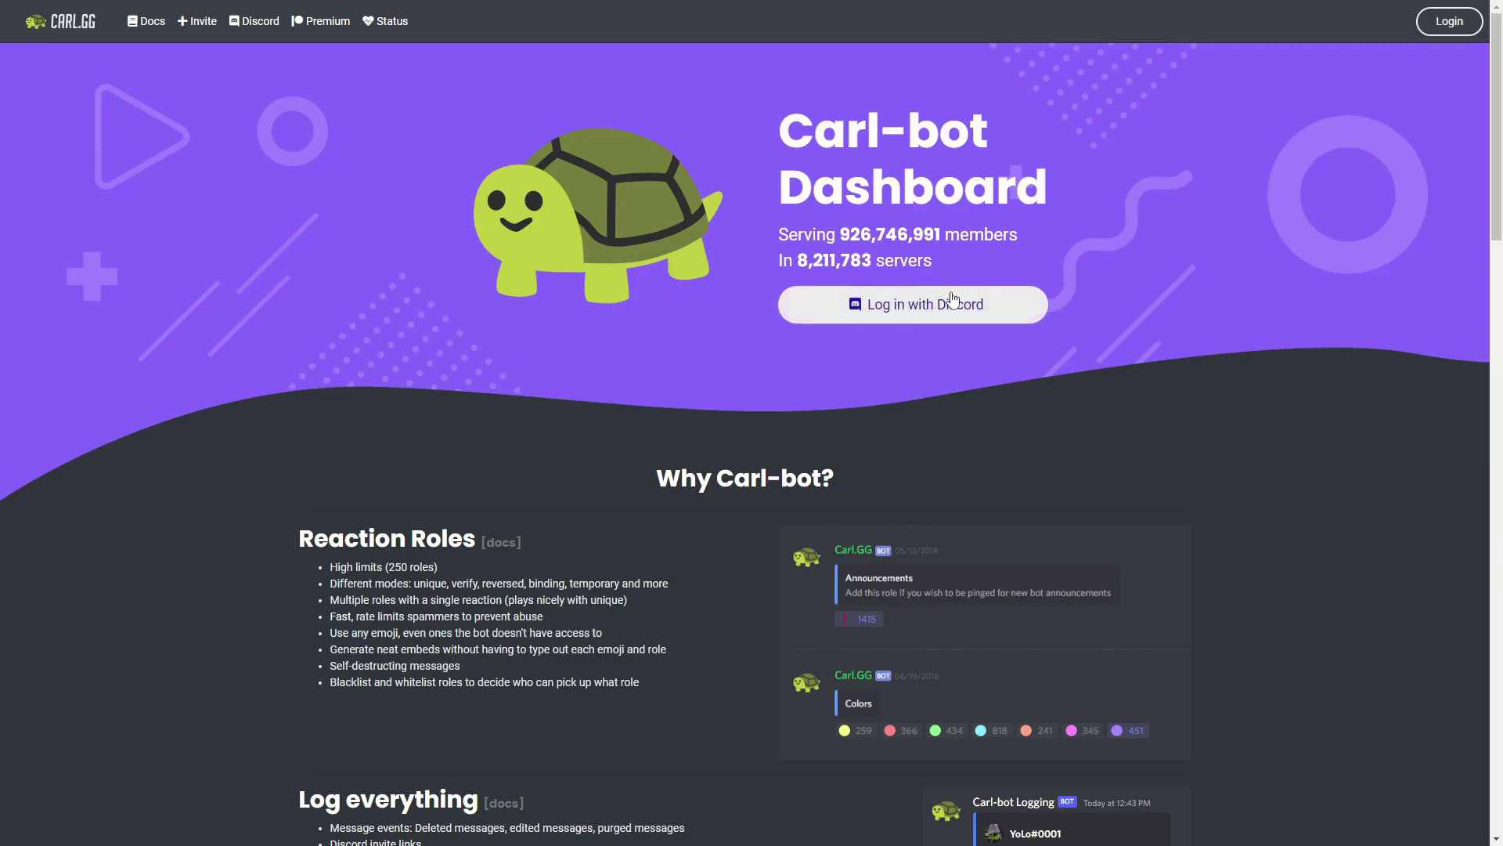
Invite carl-bot to the server, authorize all its requested permissions, and pass the human check
{"action": "left_click", "coordinate": [192, 25]}
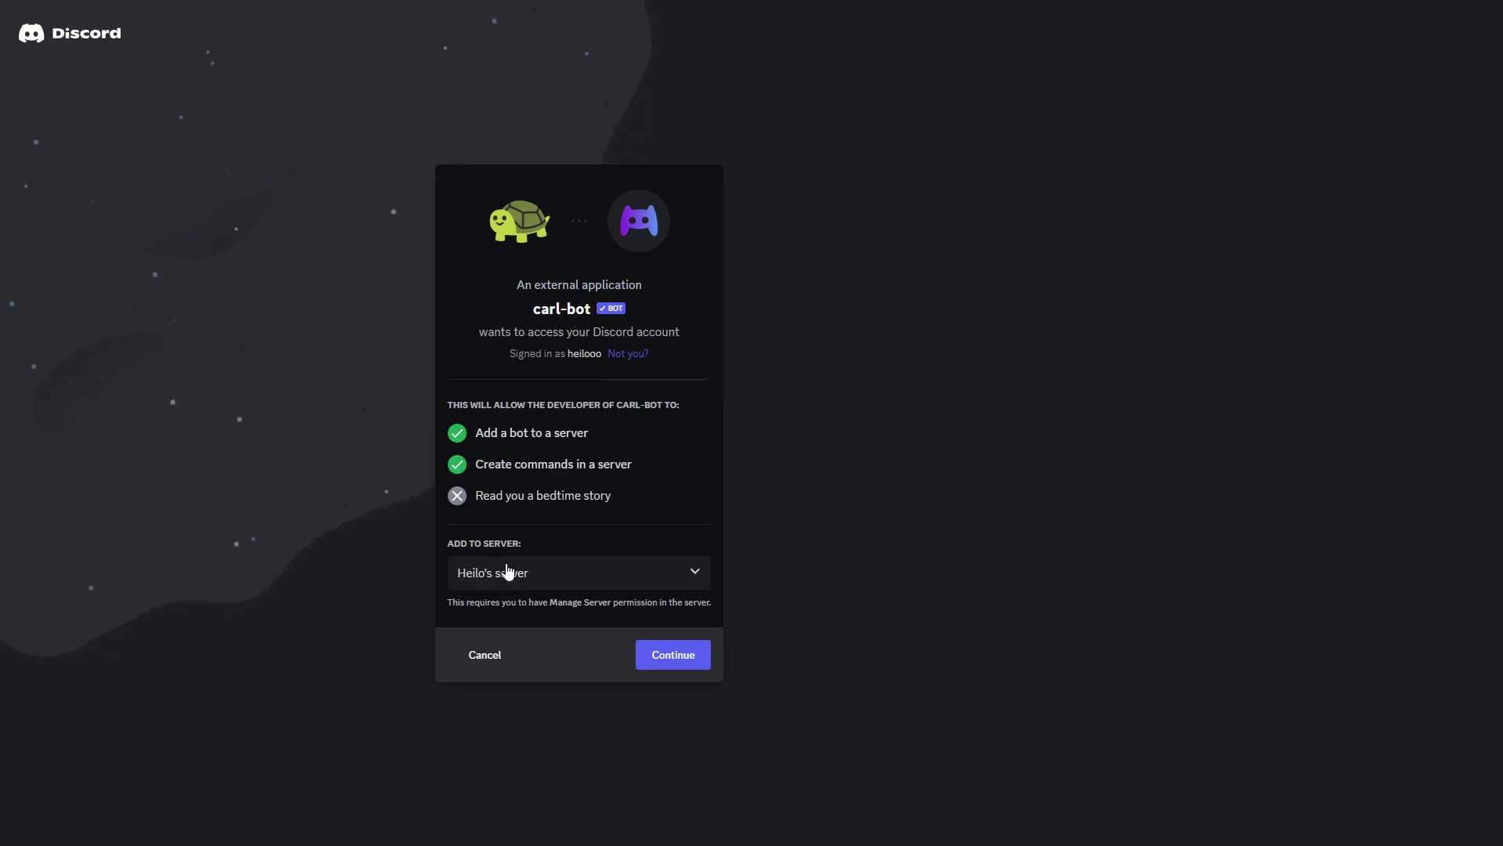
{"action": "left_click", "coordinate": [638, 572]}
{"action": "left_click", "coordinate": [496, 748]}
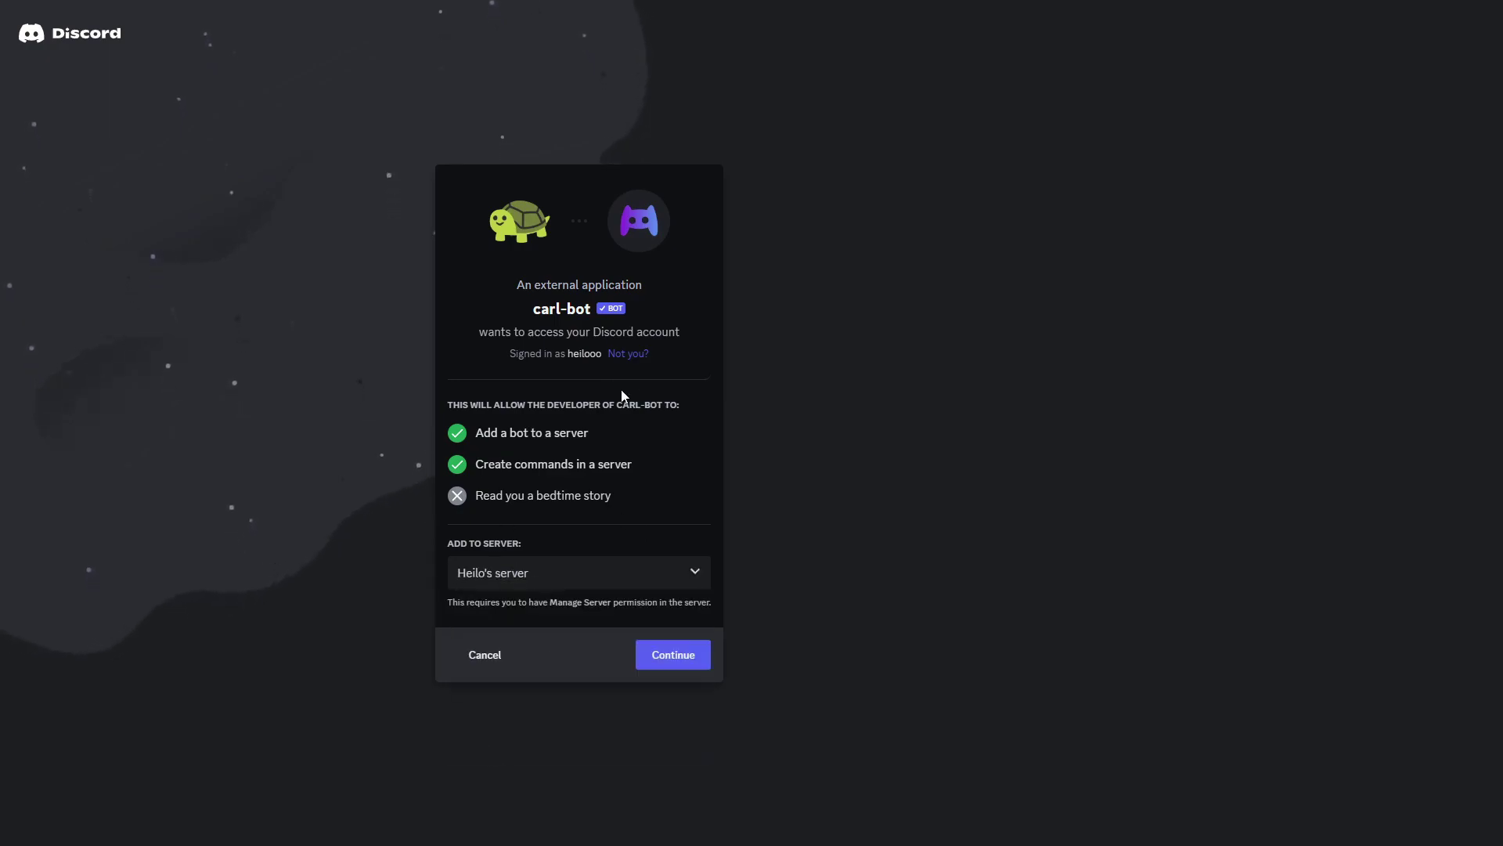
{"action": "left_click", "coordinate": [674, 656]}
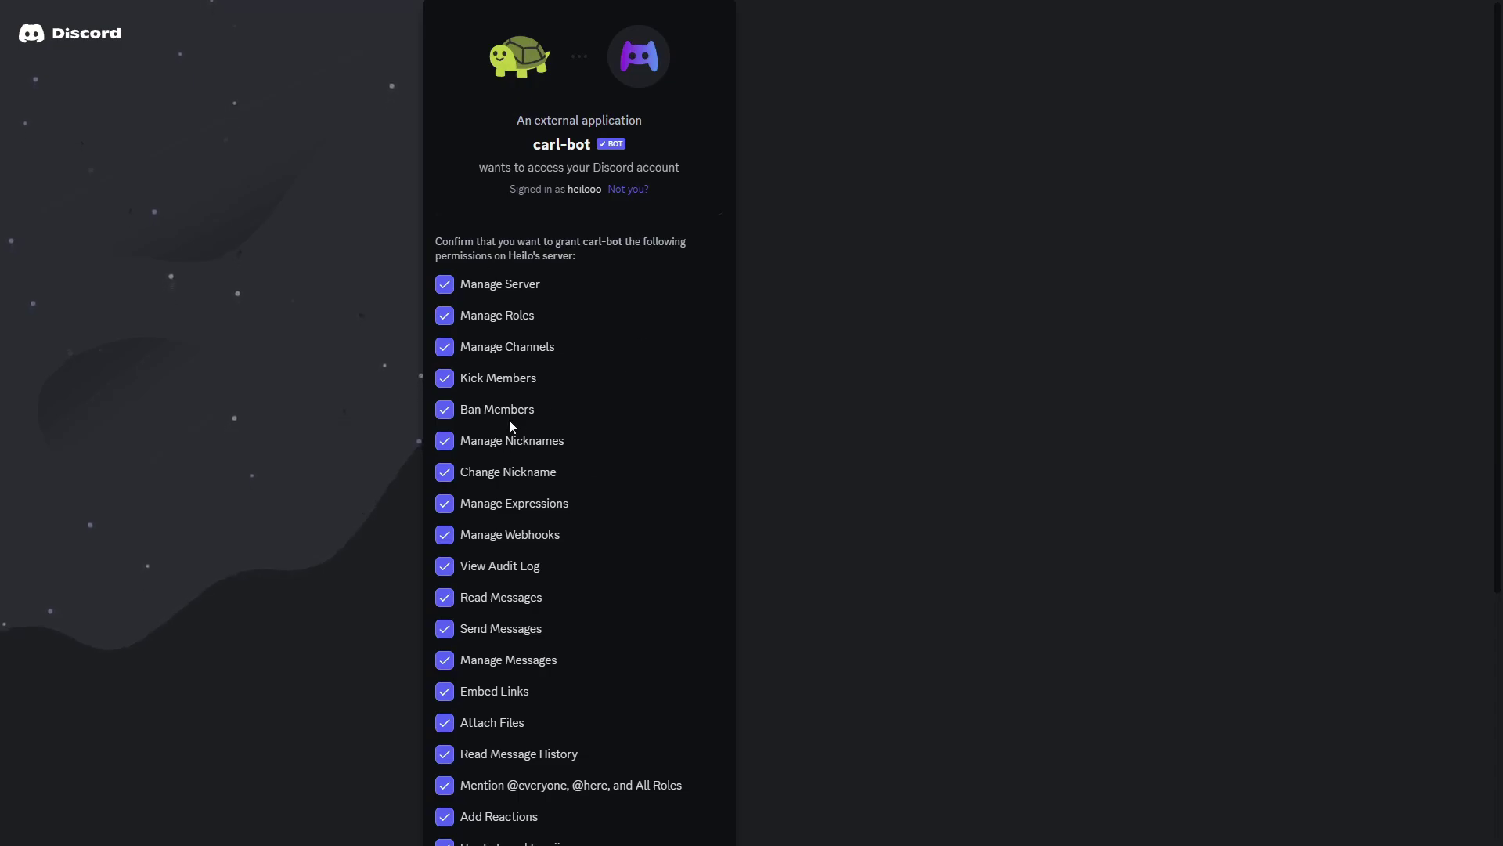
{"action": "scroll", "coordinate": [579, 614], "scroll_direction": "down", "scroll_amount": 5}
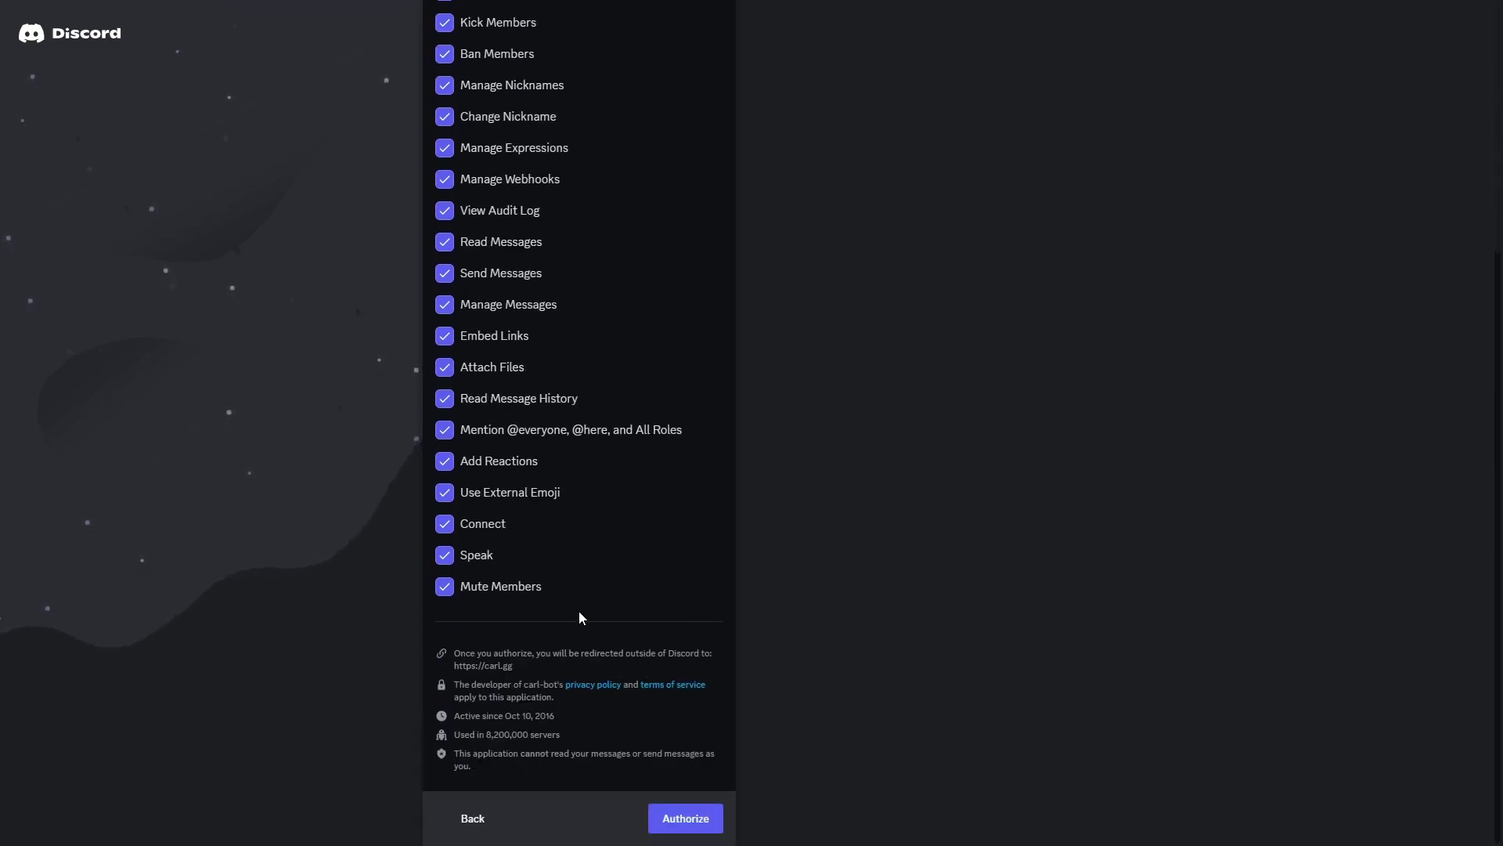
{"action": "left_click", "coordinate": [692, 819]}
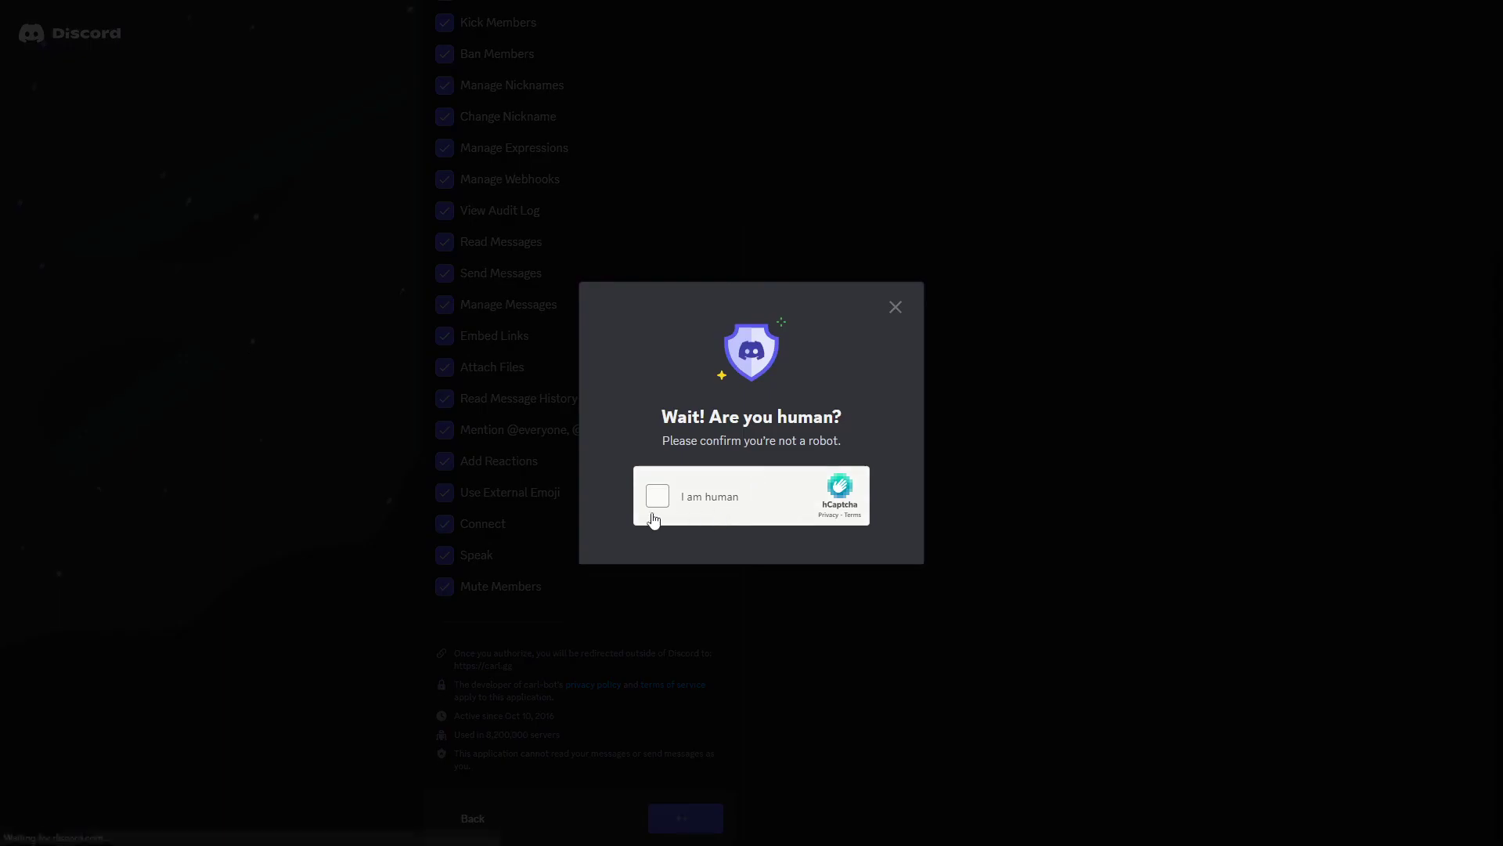
{"action": "left_click", "coordinate": [658, 496]}
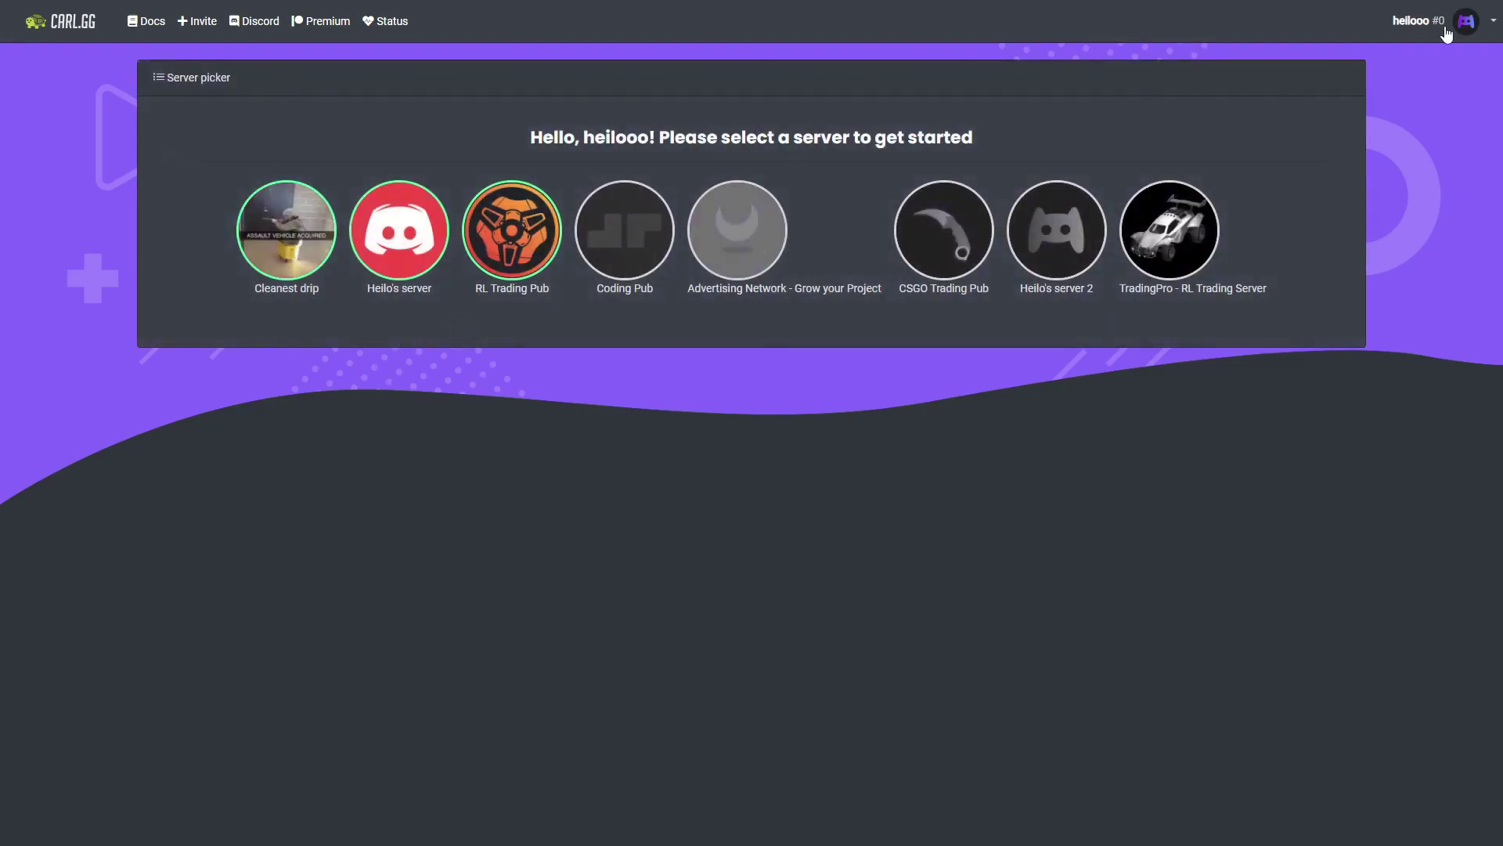
Select the server in the Carl-bot dashboard and go to its Reaction roles page
{"action": "left_click", "coordinate": [1482, 29]}
{"action": "left_click", "coordinate": [476, 423]}
{"action": "left_click", "coordinate": [389, 256]}
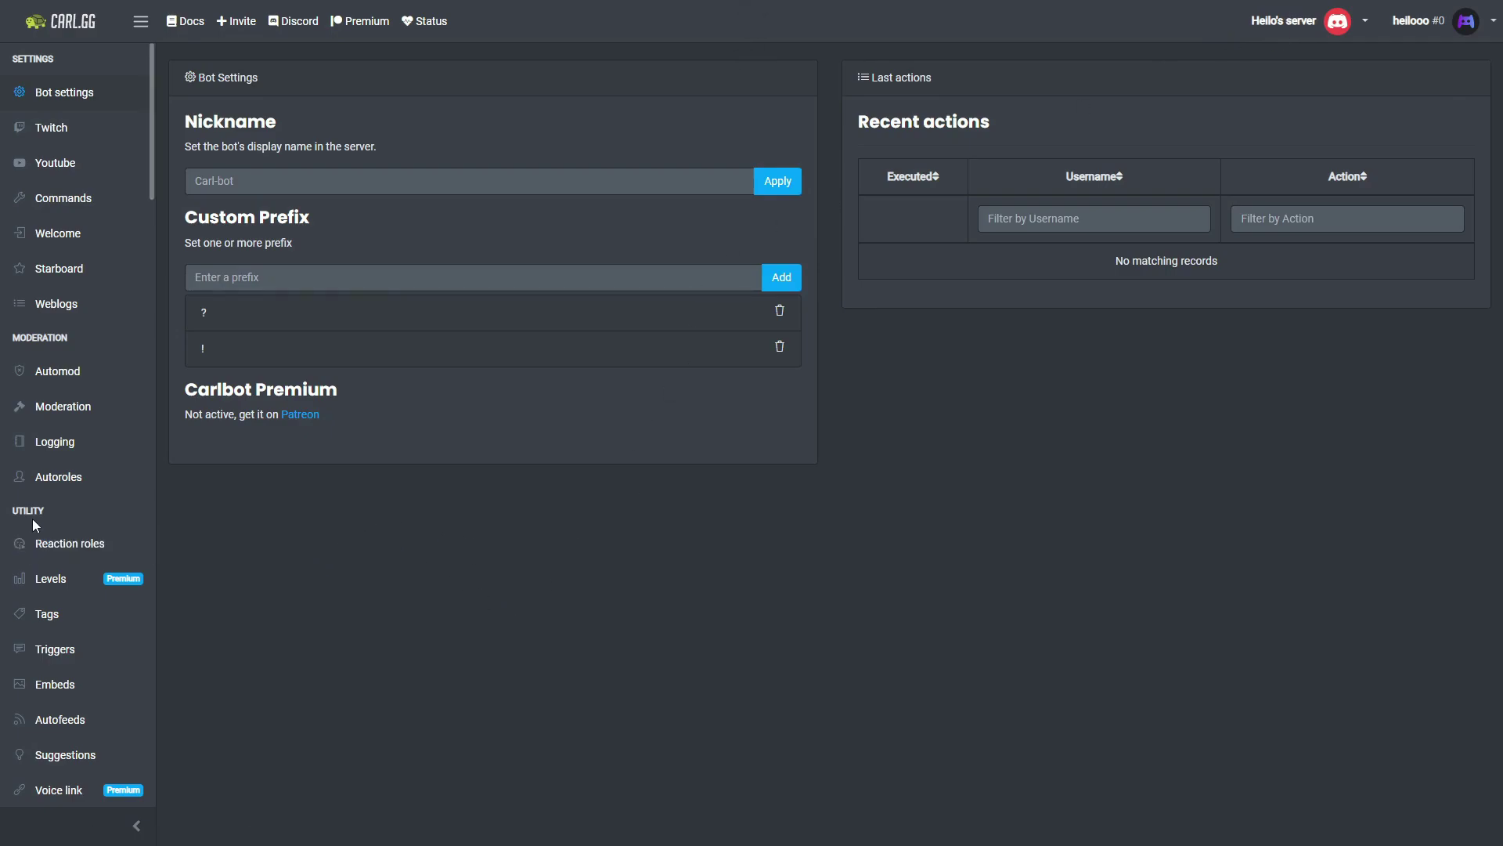
{"action": "left_click", "coordinate": [88, 545]}
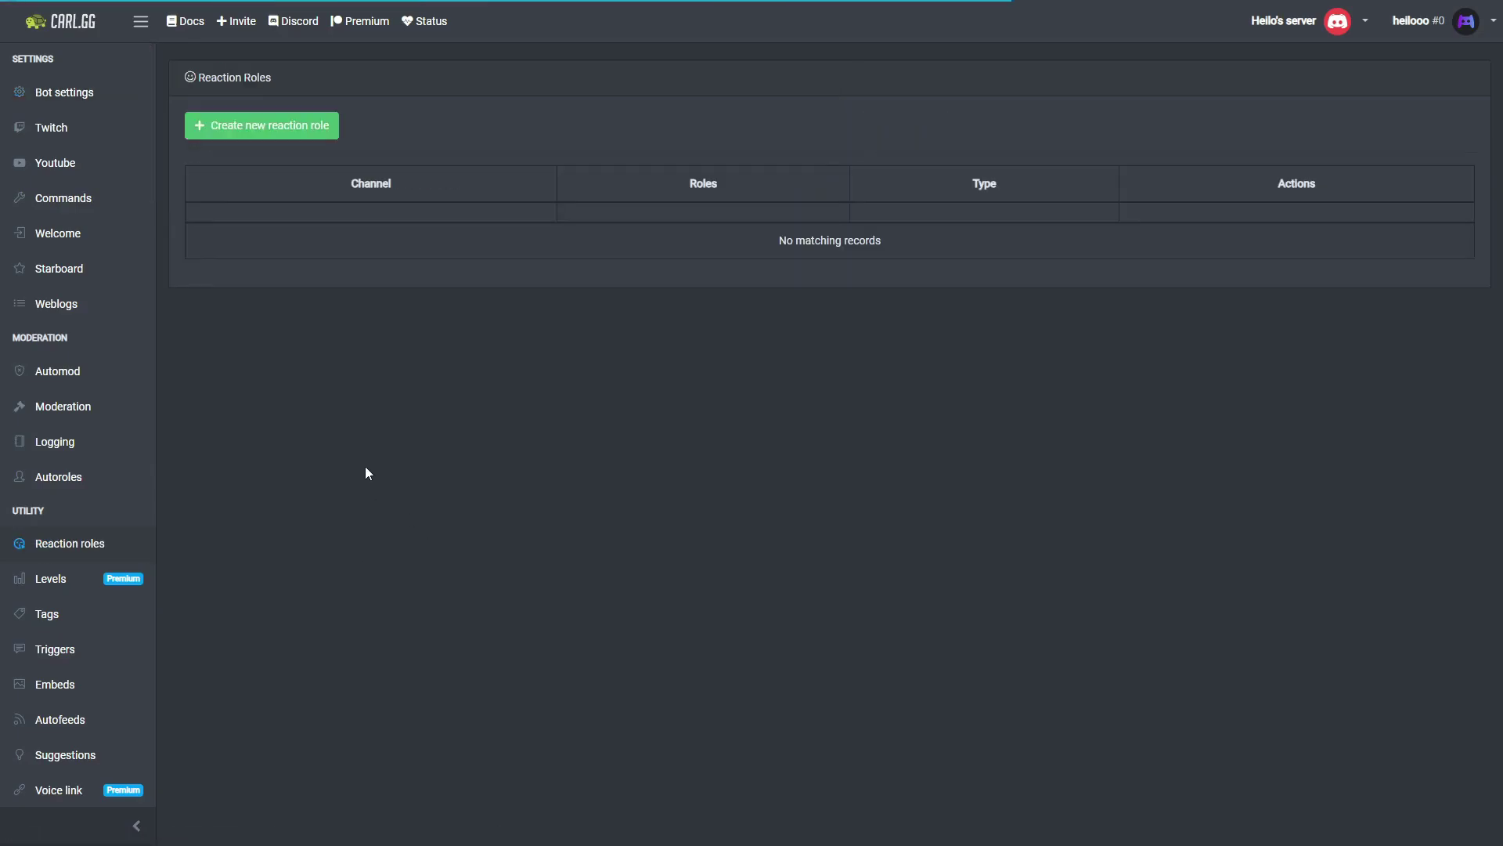
Start a new reaction role in Use ID mode, ready for a message ID
{"action": "left_click", "coordinate": [262, 130]}
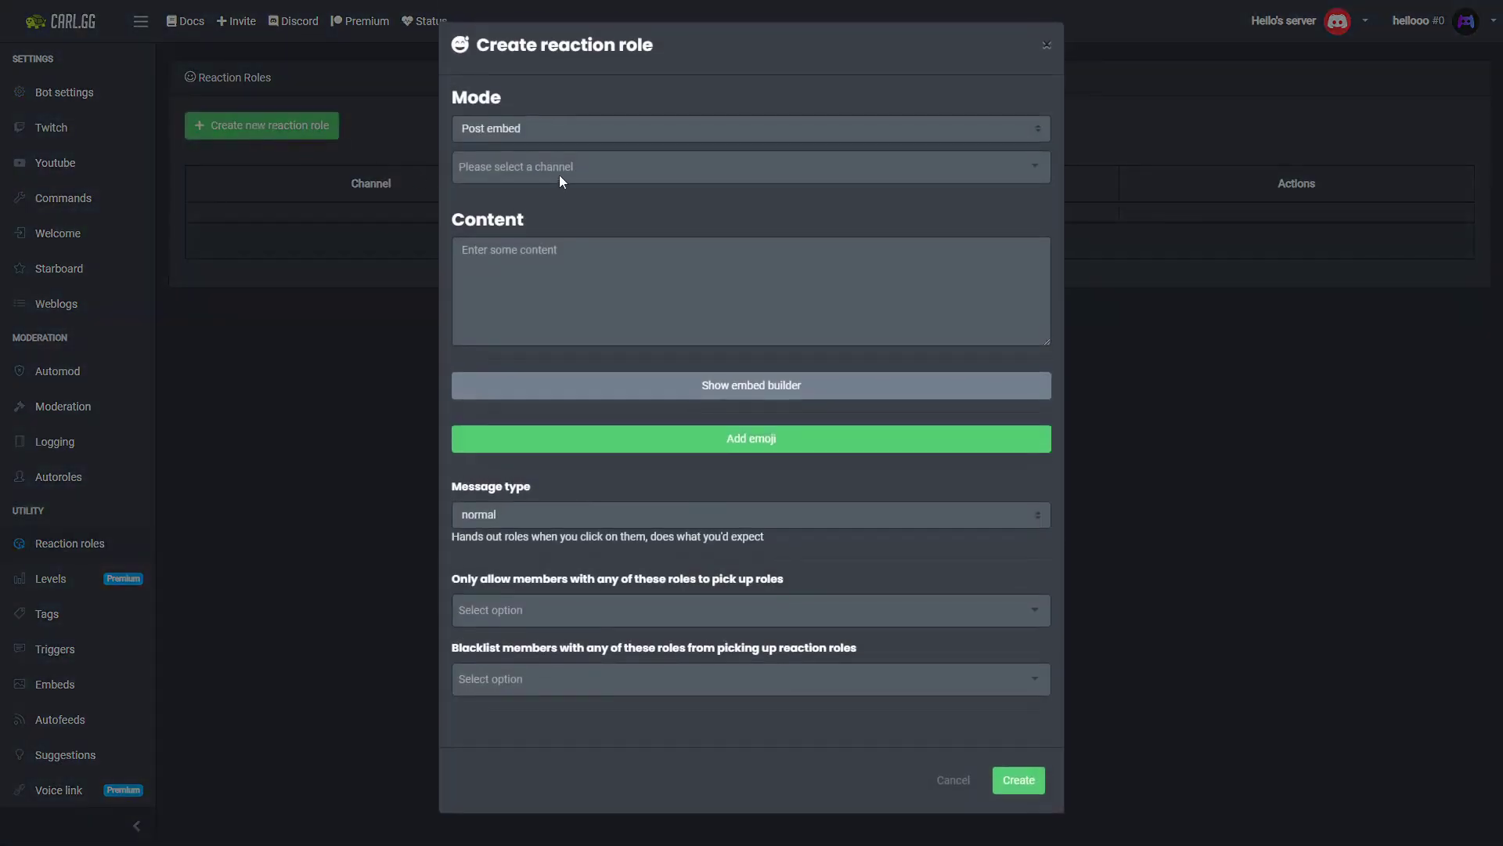
{"action": "left_click", "coordinate": [565, 127]}
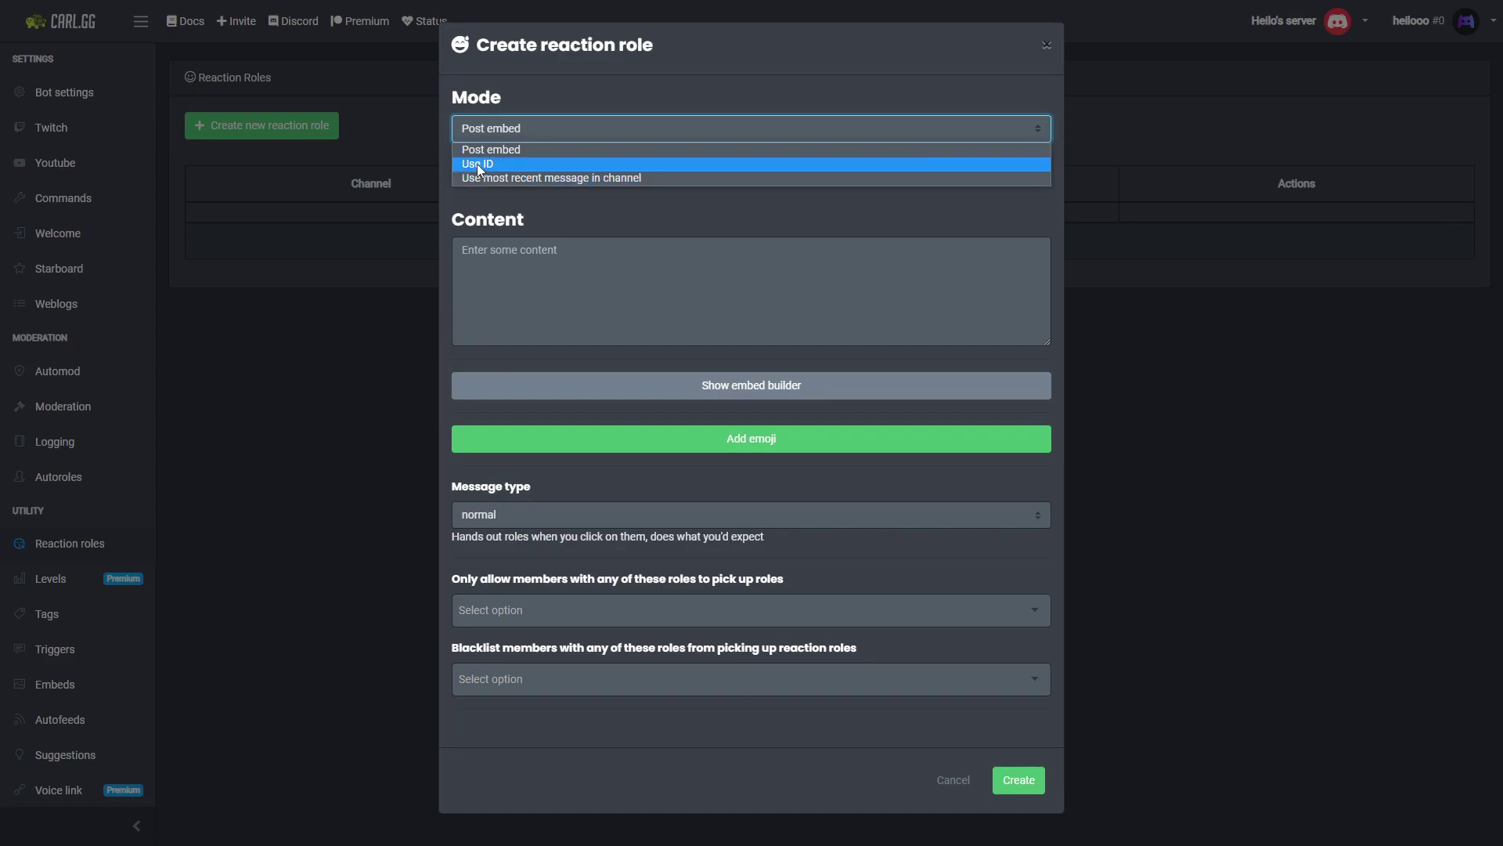
{"action": "left_click", "coordinate": [477, 163]}
{"action": "left_click", "coordinate": [550, 166]}
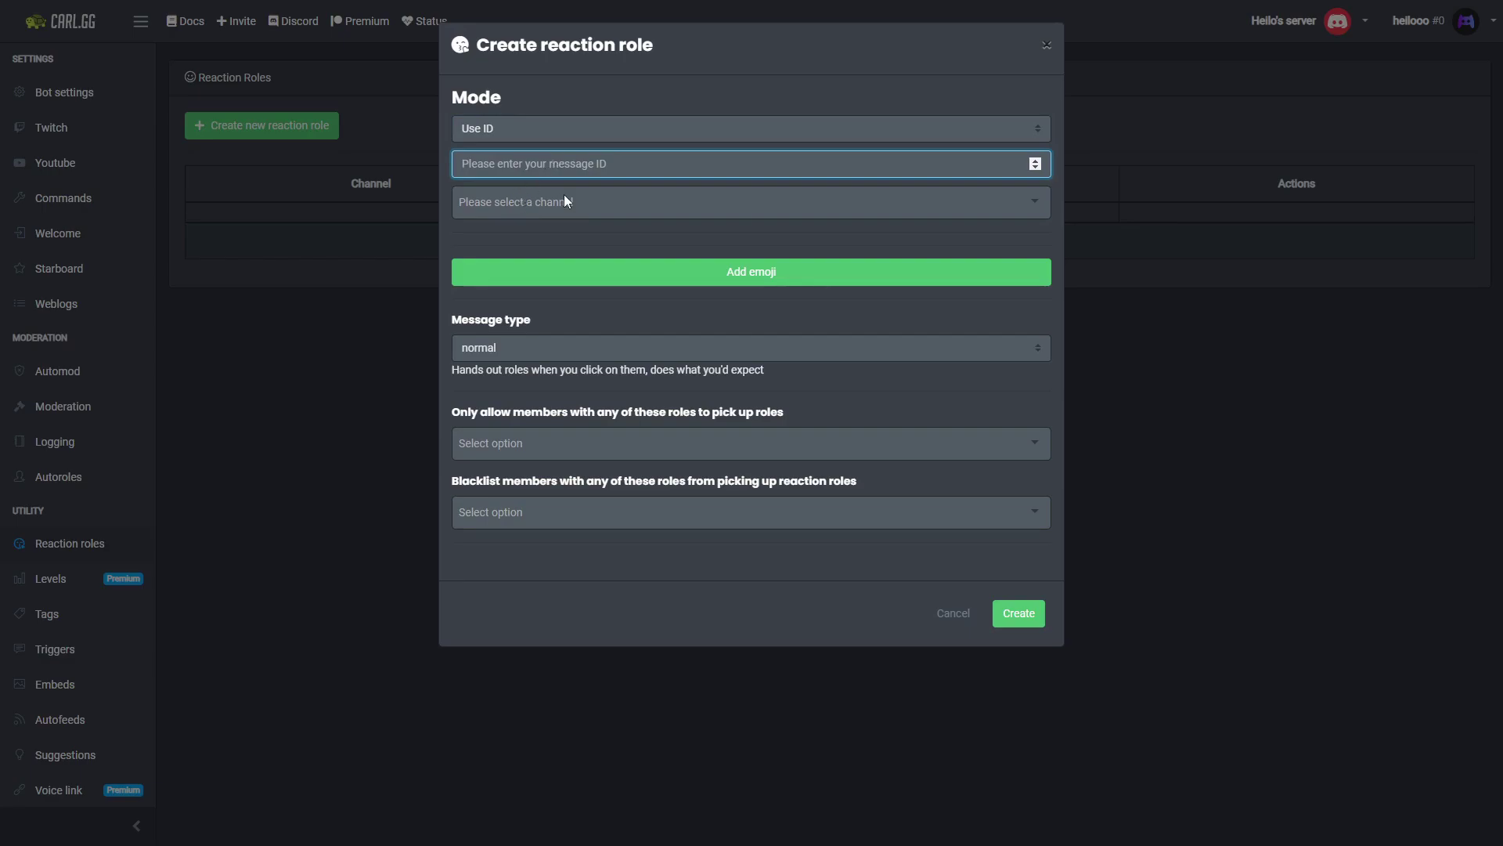
{"action": "key", "text": "alt+Tab"}
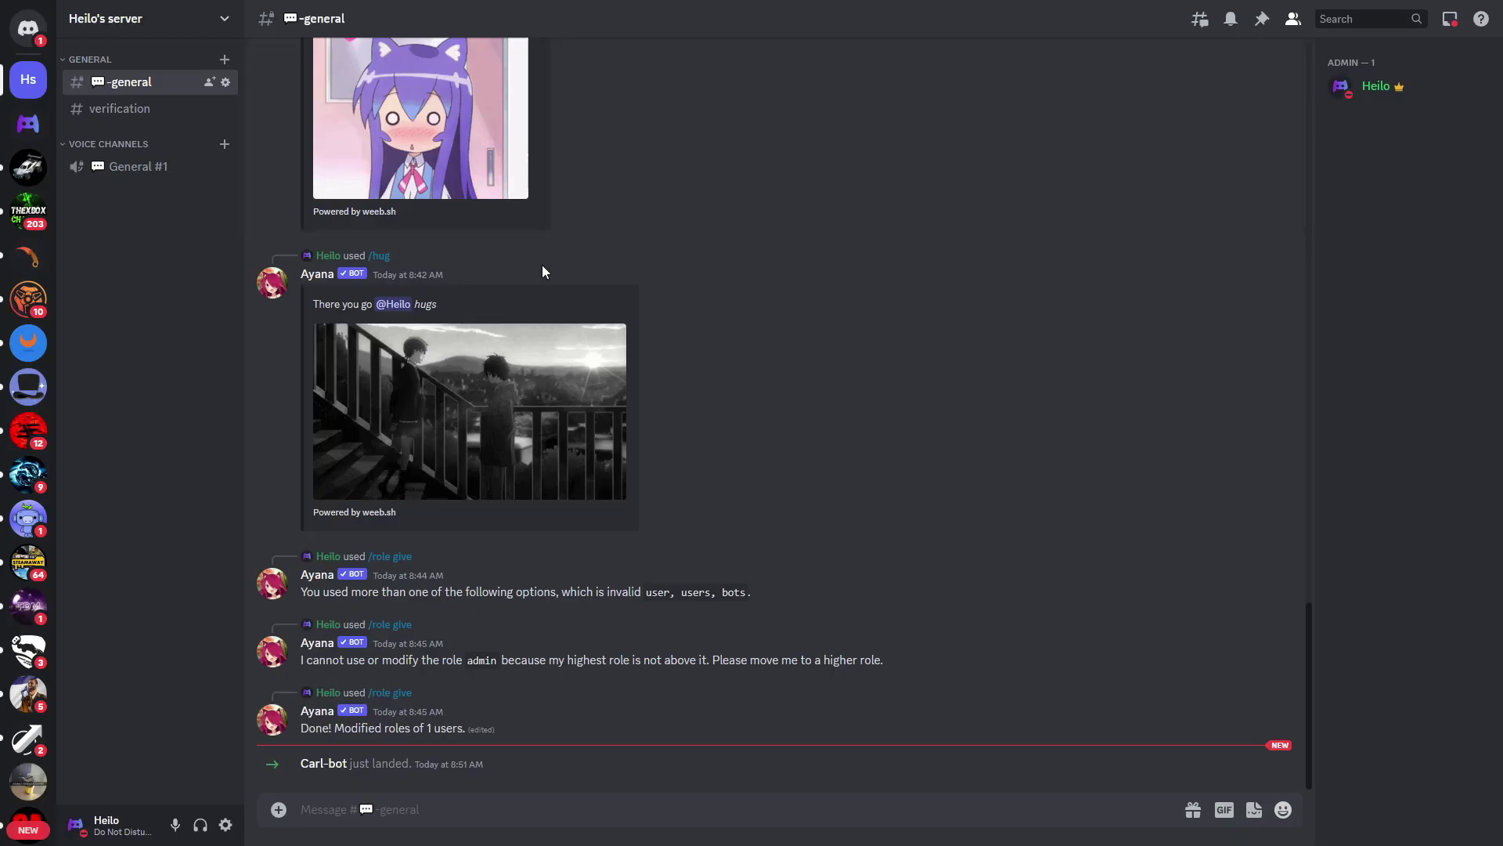
Enable Developer Mode and copy the ID of the #verification message
{"action": "left_click", "coordinate": [224, 834]}
{"action": "scroll", "coordinate": [407, 513], "scroll_direction": "down", "scroll_amount": 3}
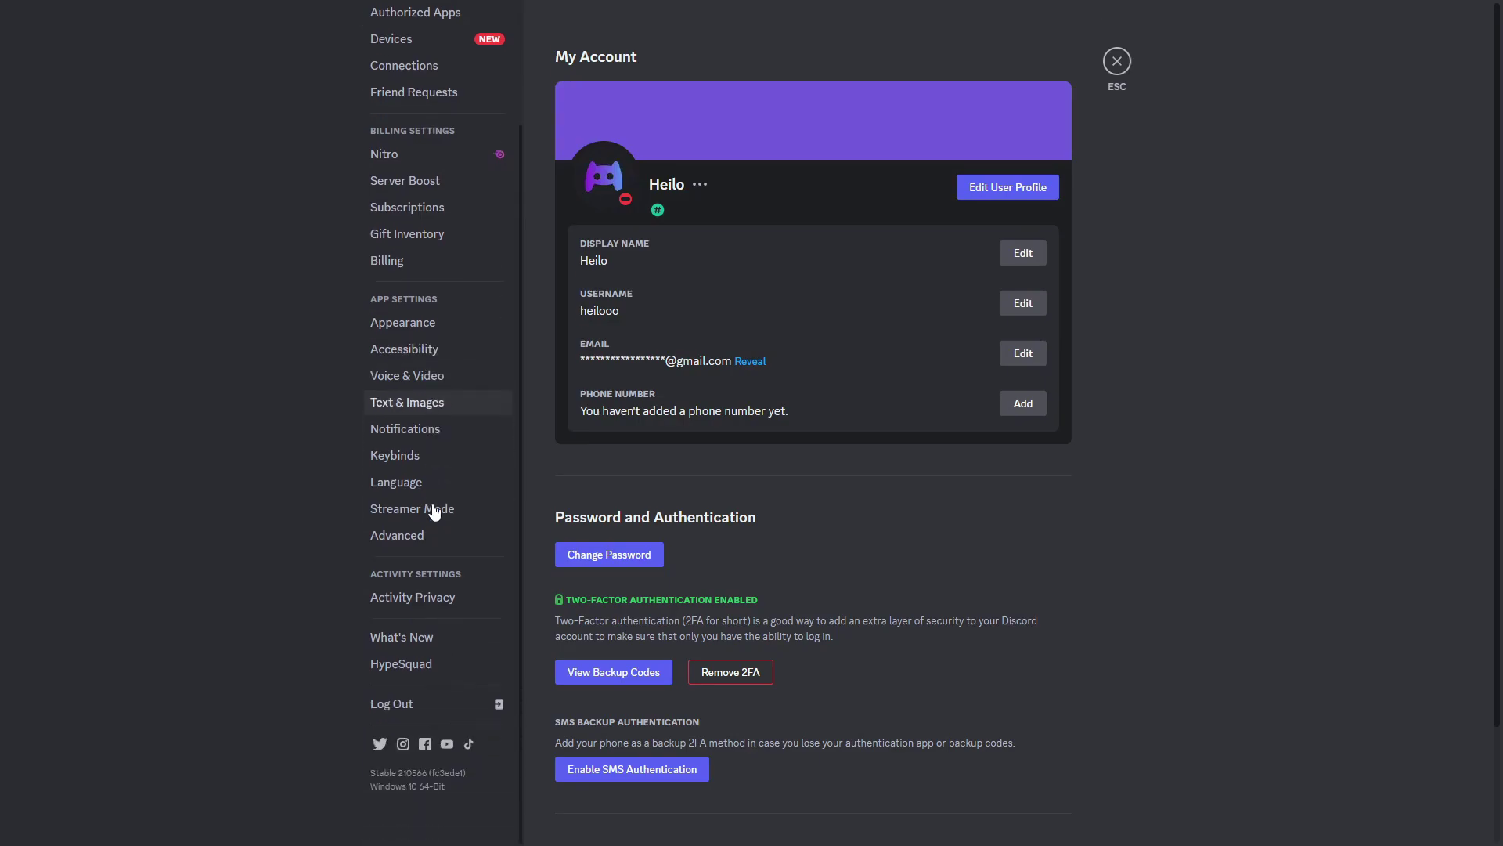
{"action": "left_click", "coordinate": [407, 534]}
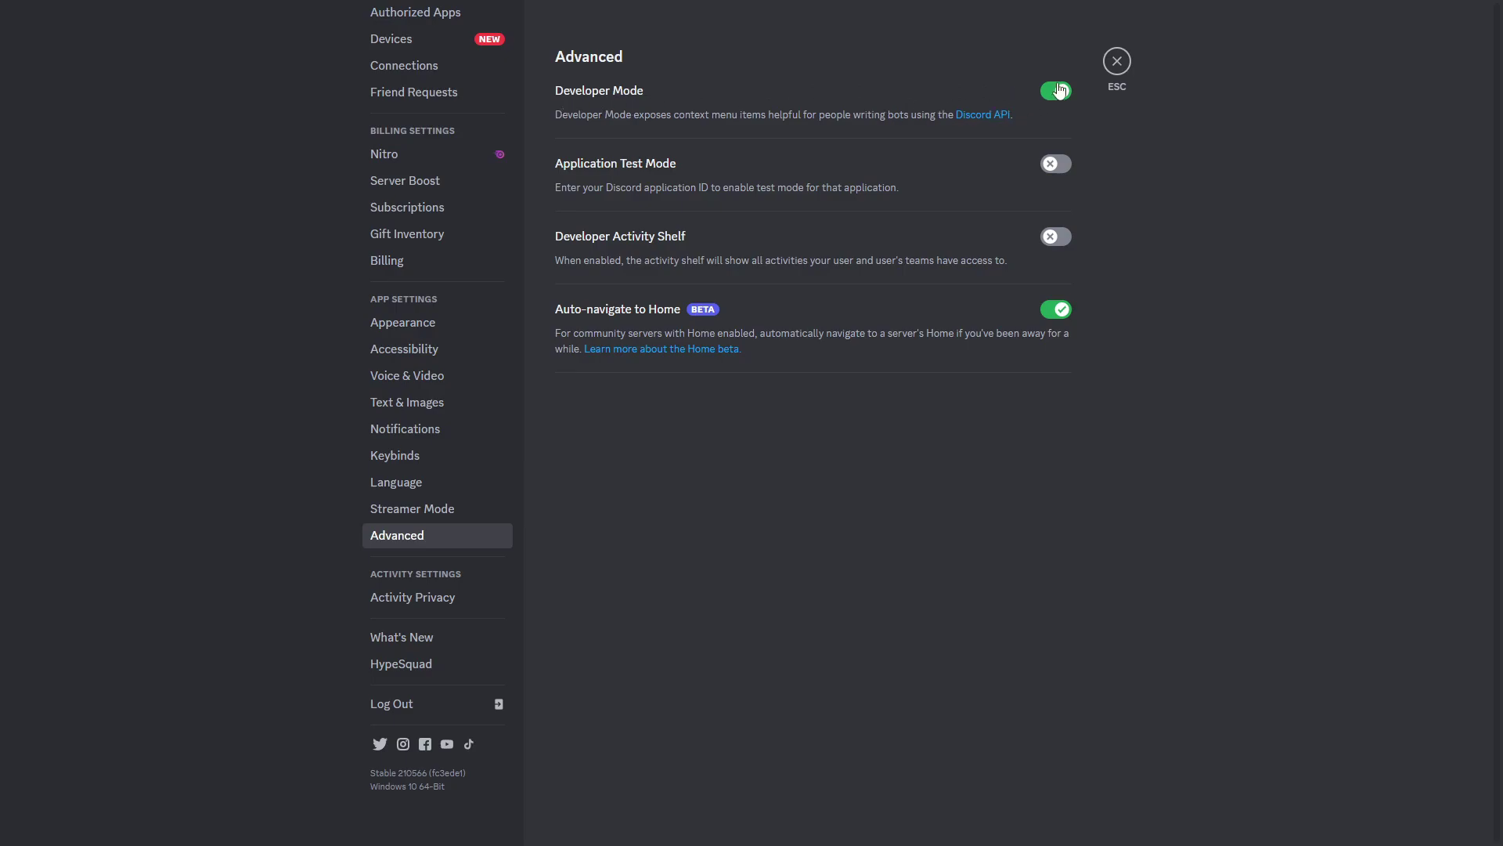
{"action": "left_click", "coordinate": [1134, 66]}
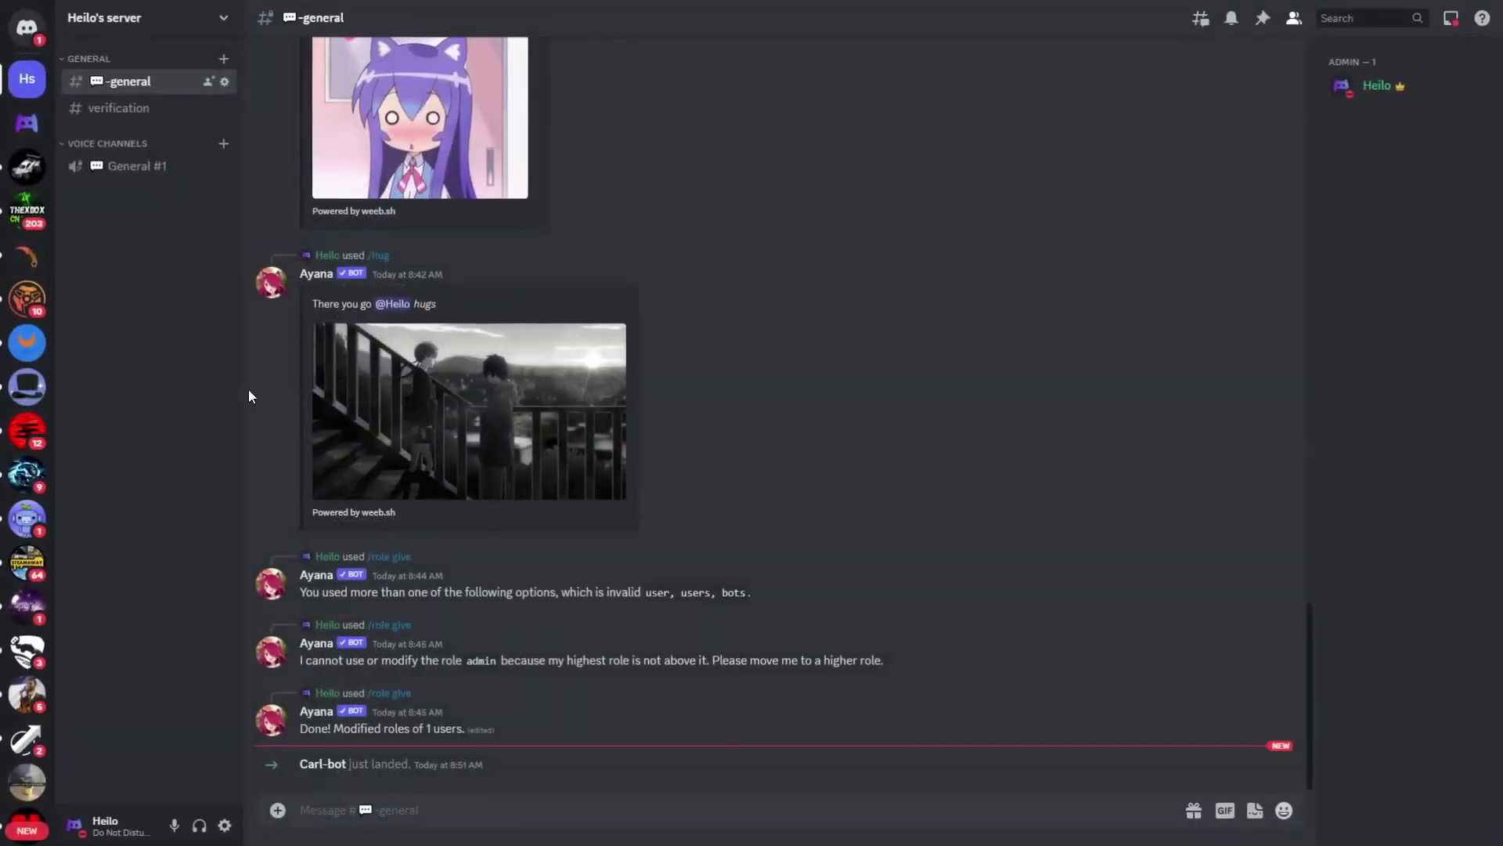
{"action": "left_click", "coordinate": [141, 108]}
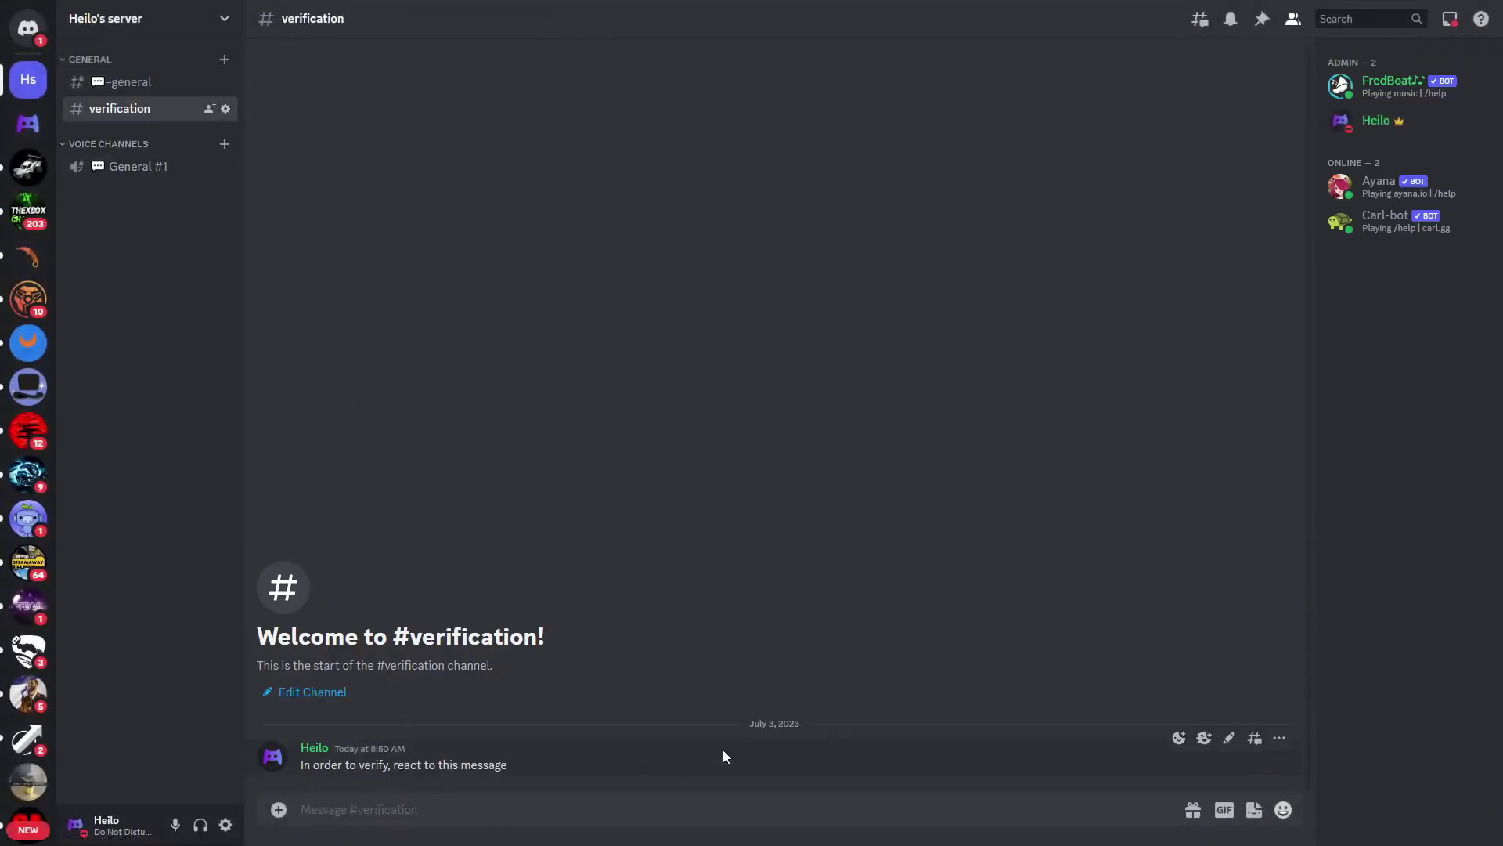
{"action": "right_click", "coordinate": [838, 754]}
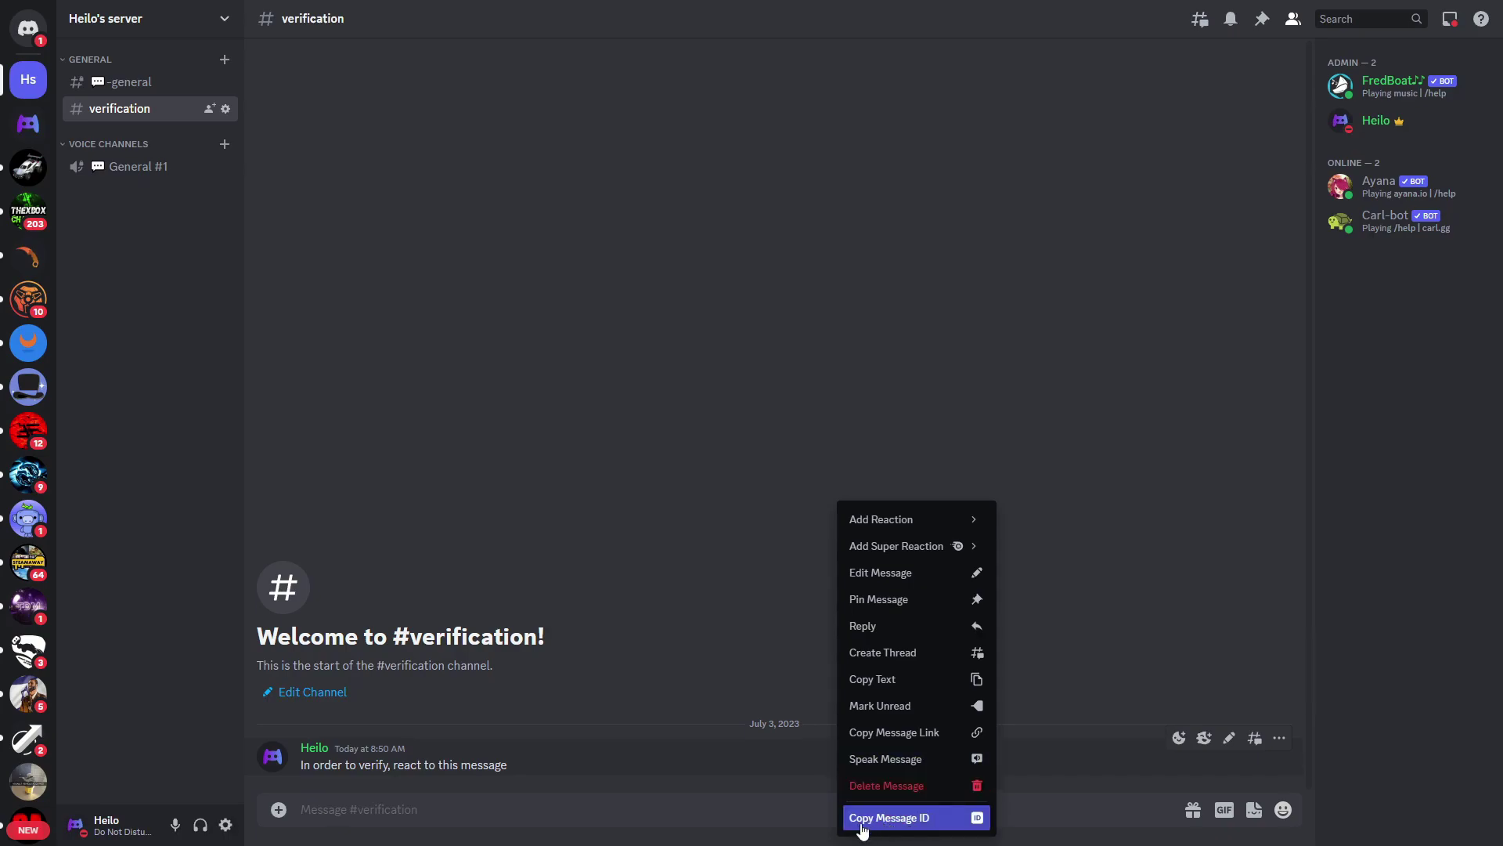
{"action": "left_click", "coordinate": [921, 824]}
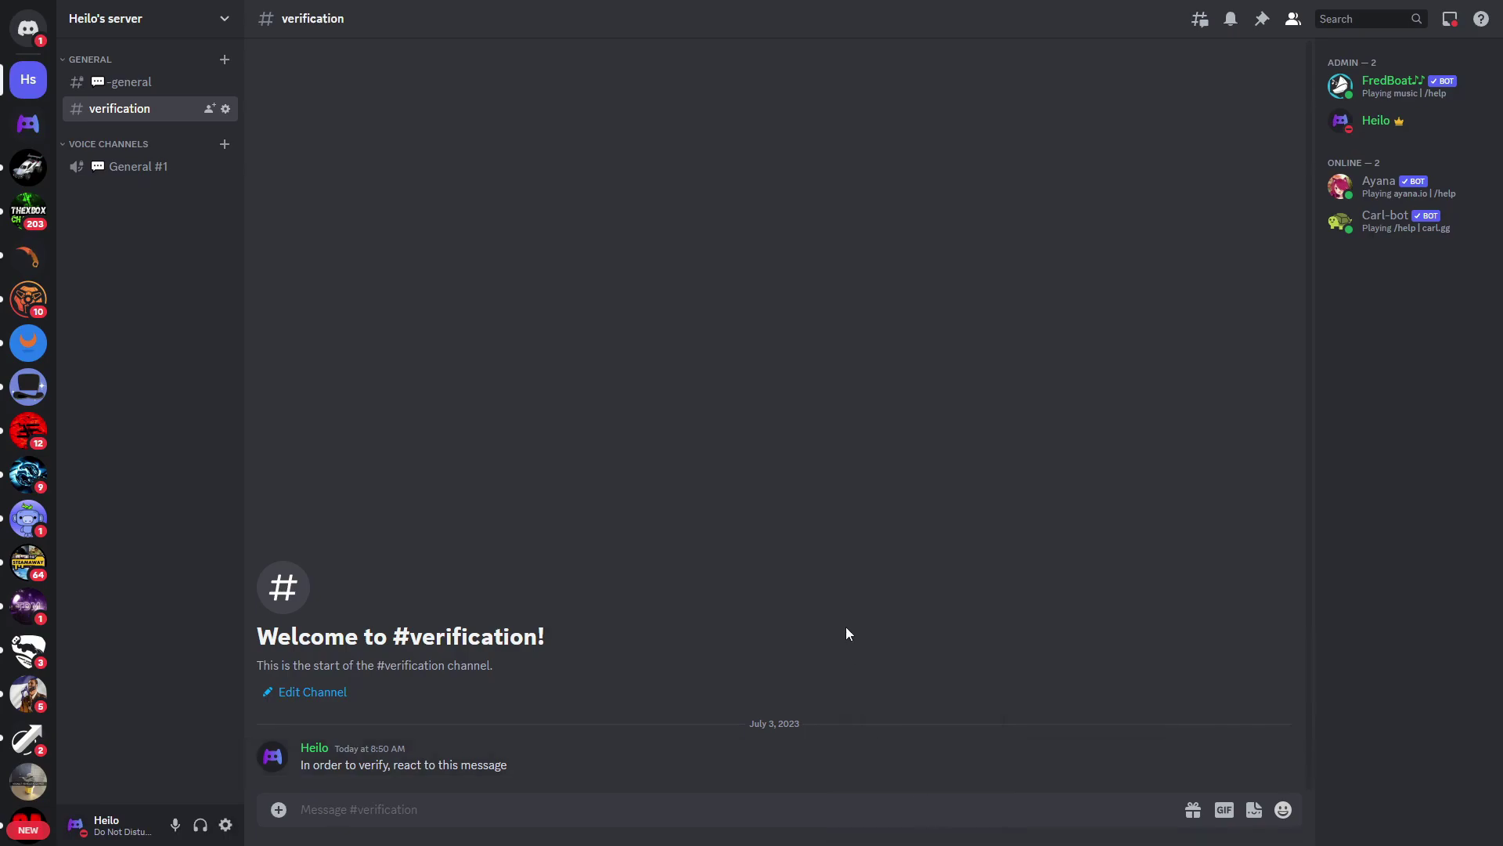
{"action": "key", "text": "alt+Tab"}
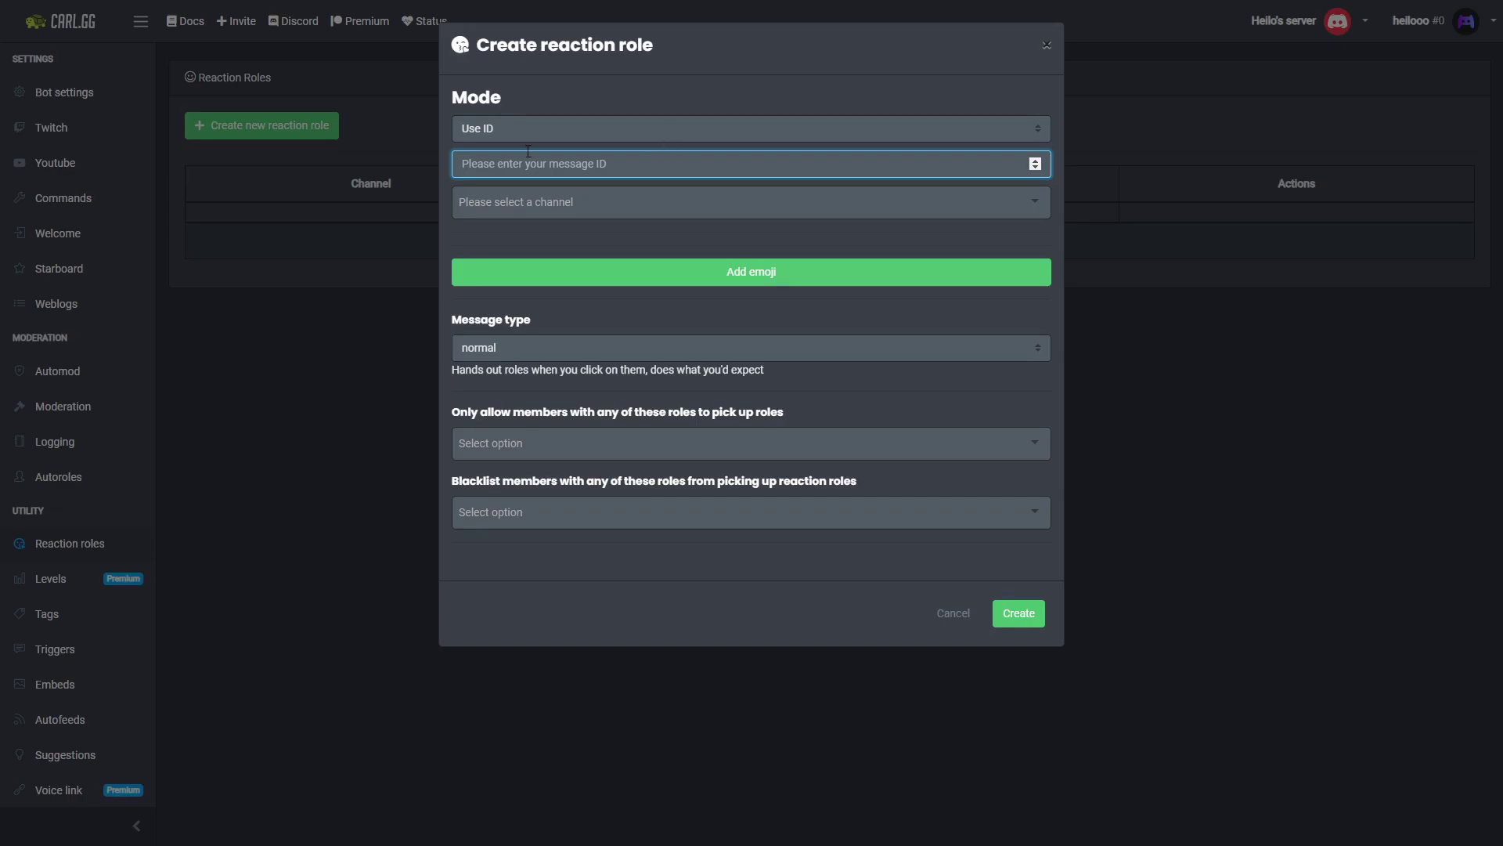
Paste the message ID, select the #verification channel, and choose the ✅ emoji
{"action": "key", "text": "ctrl+v"}
{"action": "left_click", "coordinate": [592, 205]}
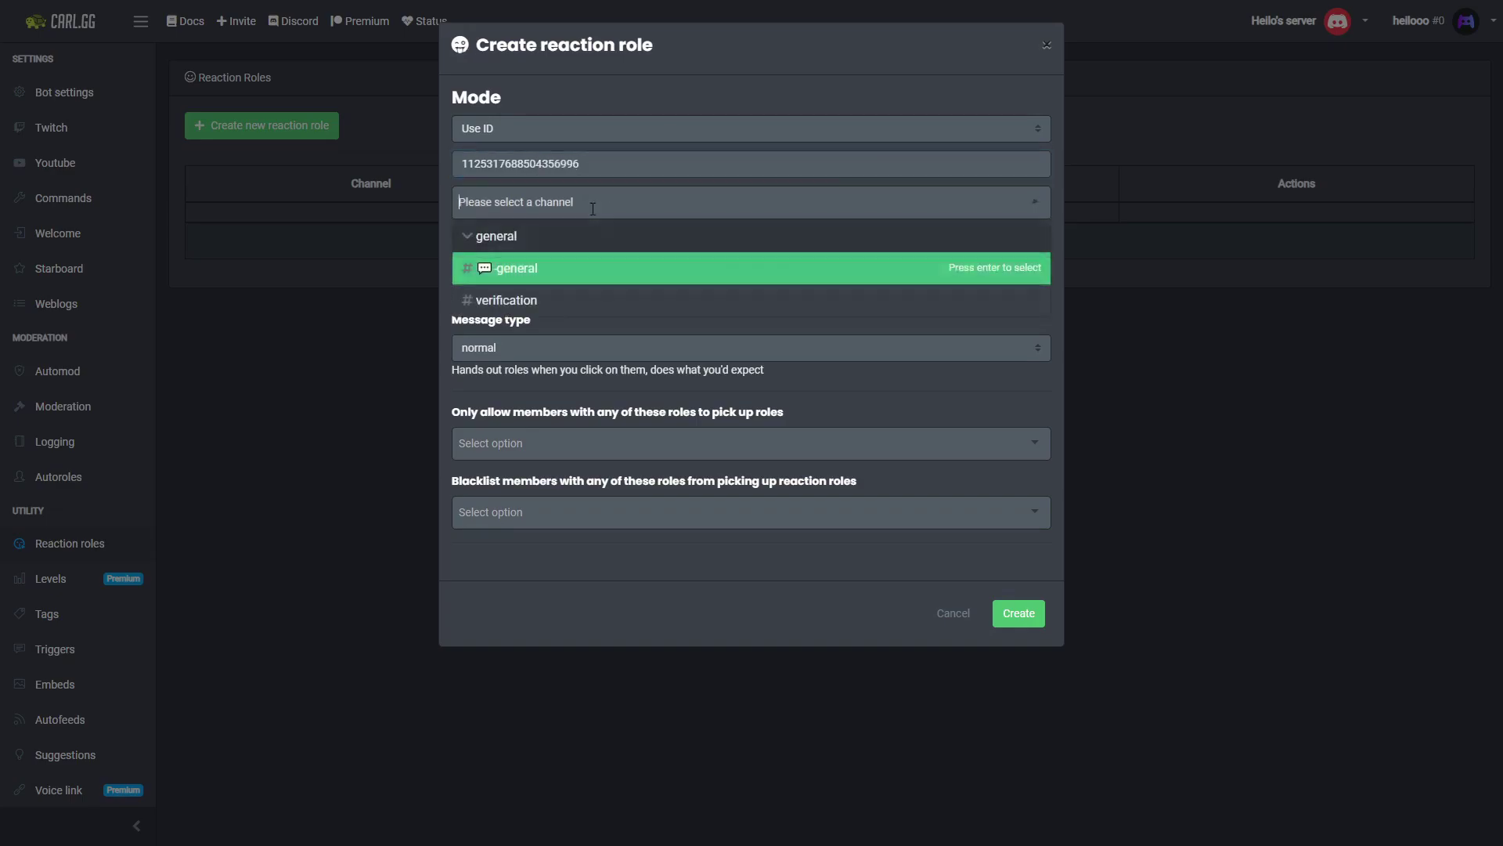
{"action": "left_click", "coordinate": [489, 295]}
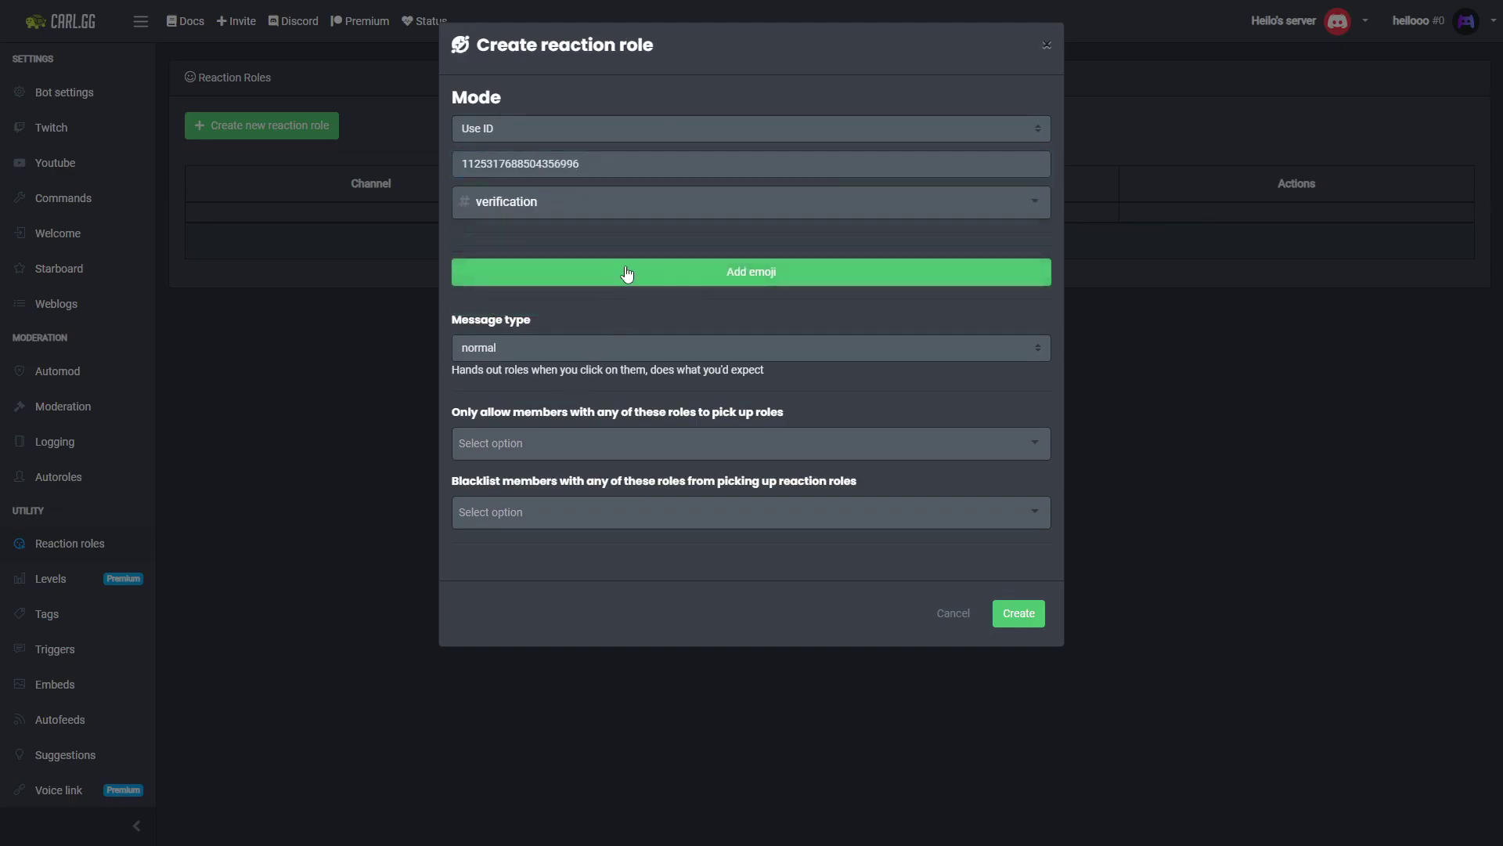
{"action": "left_click", "coordinate": [739, 274]}
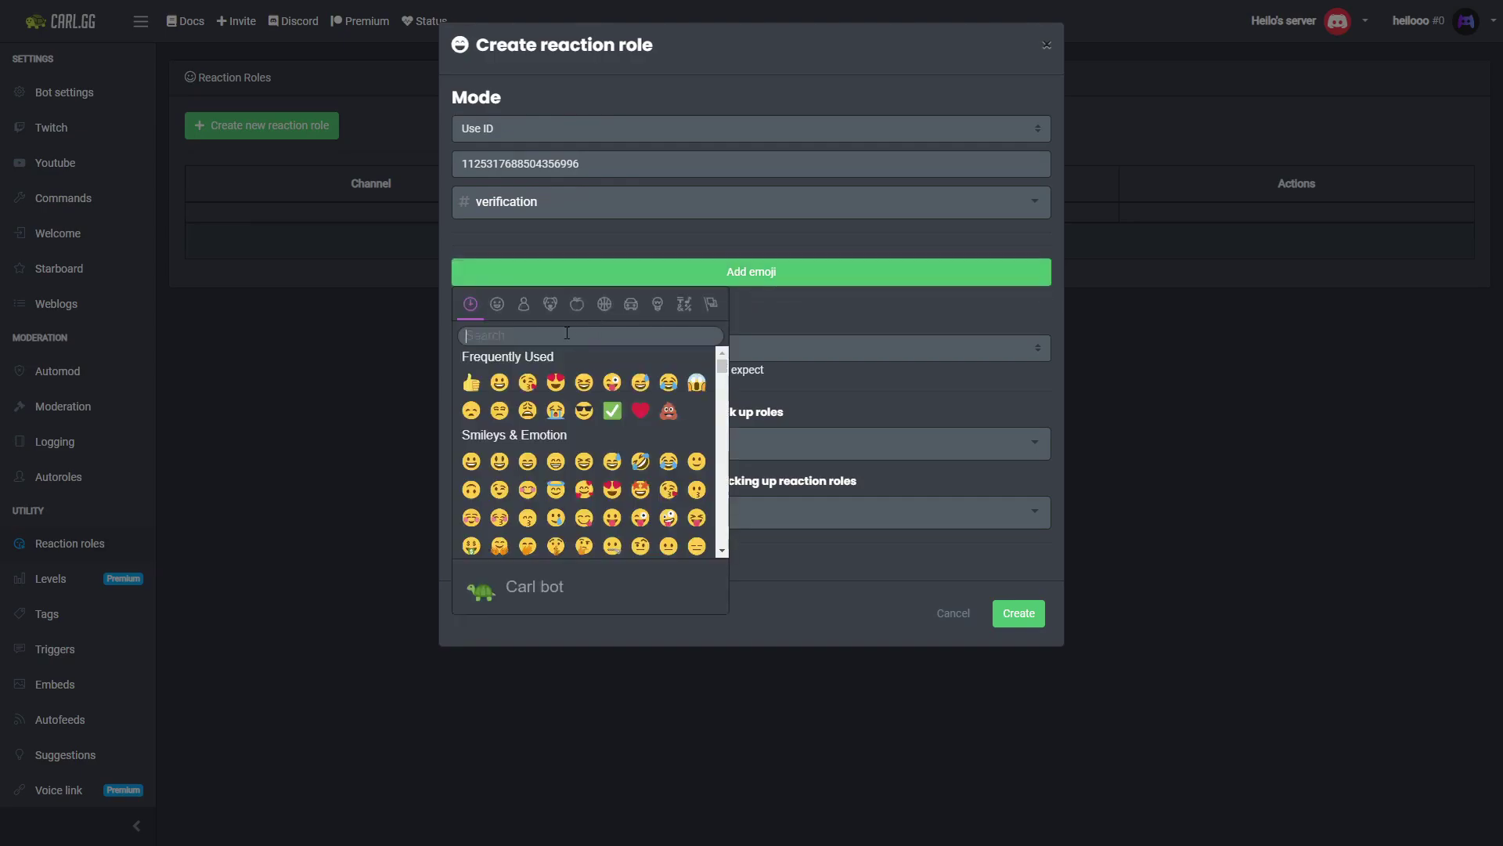
{"action": "left_click", "coordinate": [567, 335]}
{"action": "type", "text": "wh"}
{"action": "left_click", "coordinate": [499, 410]}
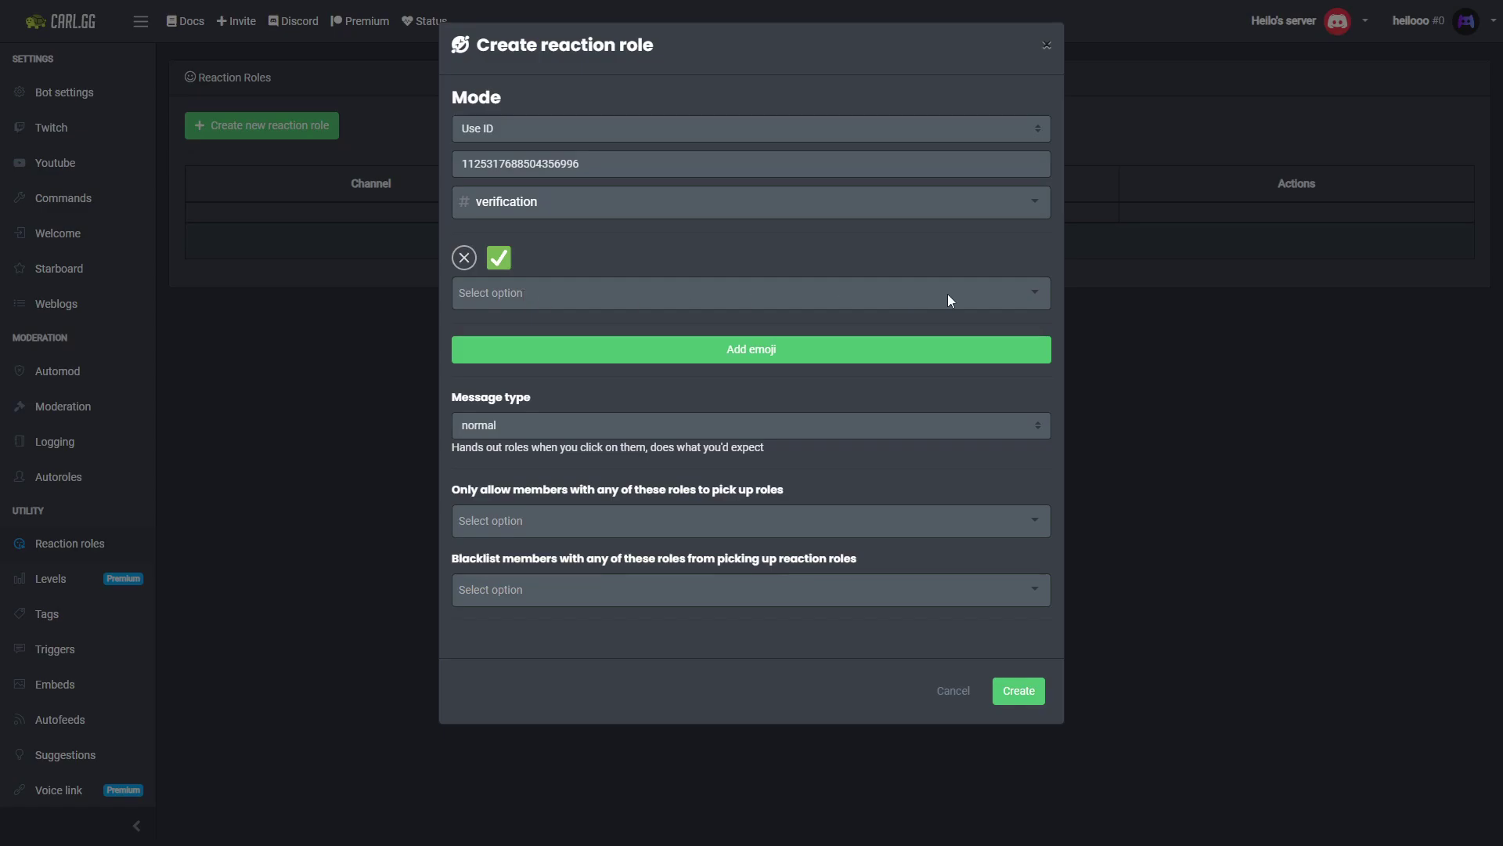
Give ✅ the Verified role, blacklist Verified, and create the reaction role
{"action": "left_click", "coordinate": [980, 292]}
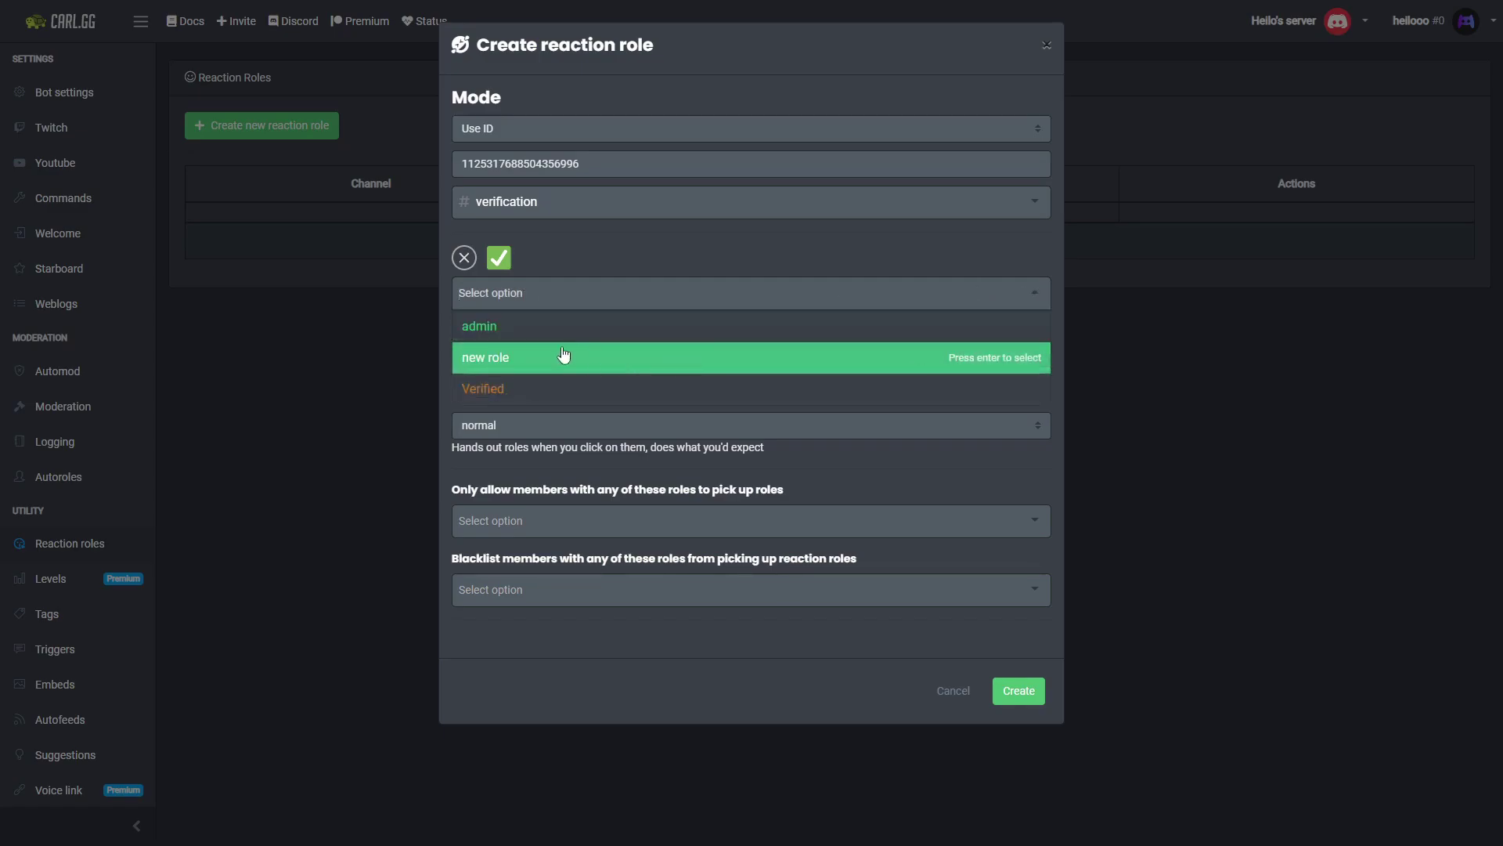
{"action": "left_click", "coordinate": [554, 391]}
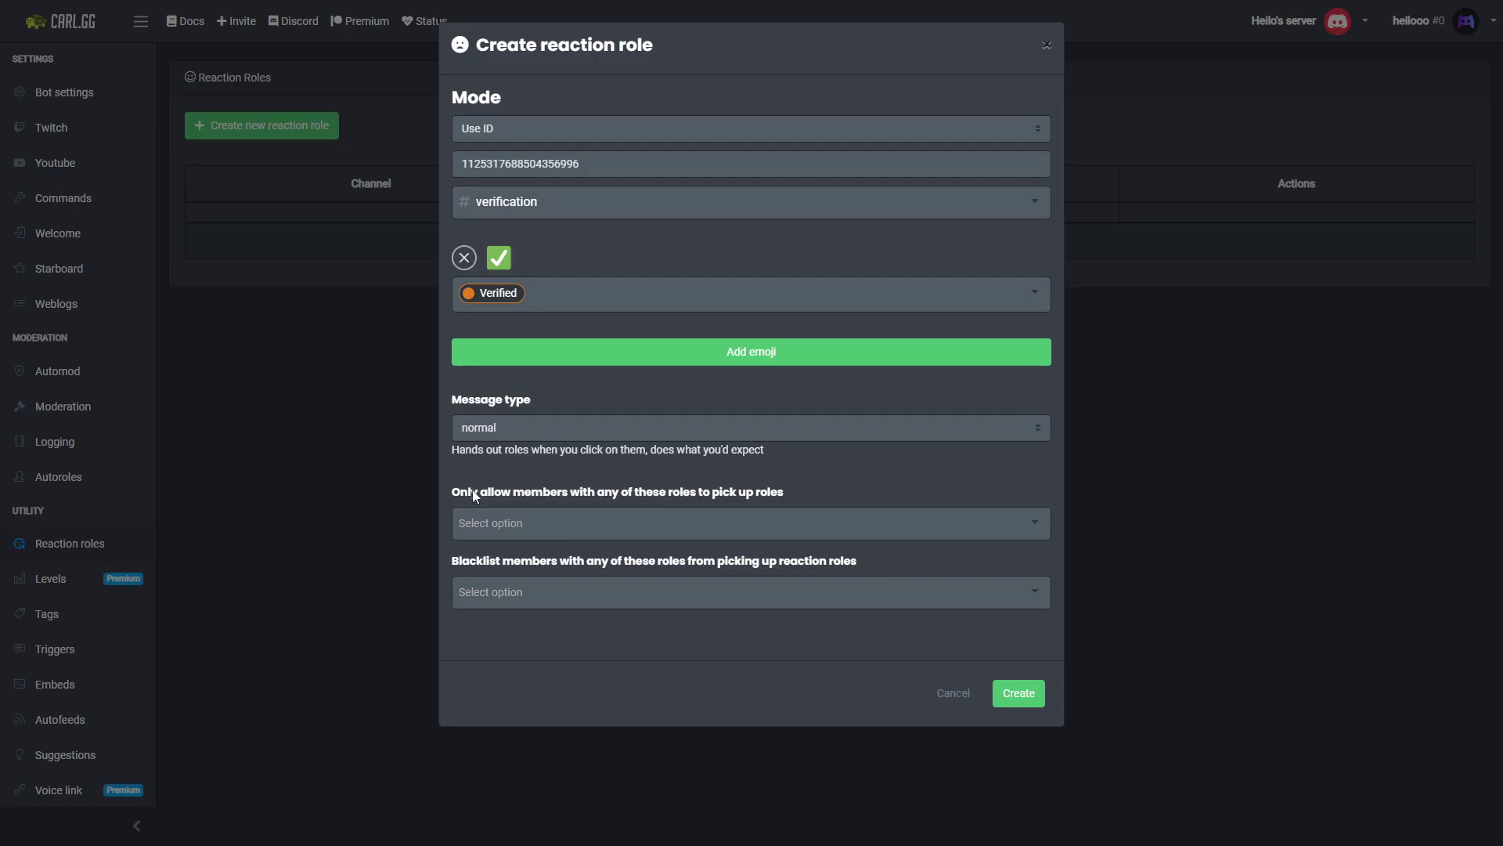
{"action": "left_click_drag", "start_coordinate": [556, 500], "coordinate": [744, 495]}
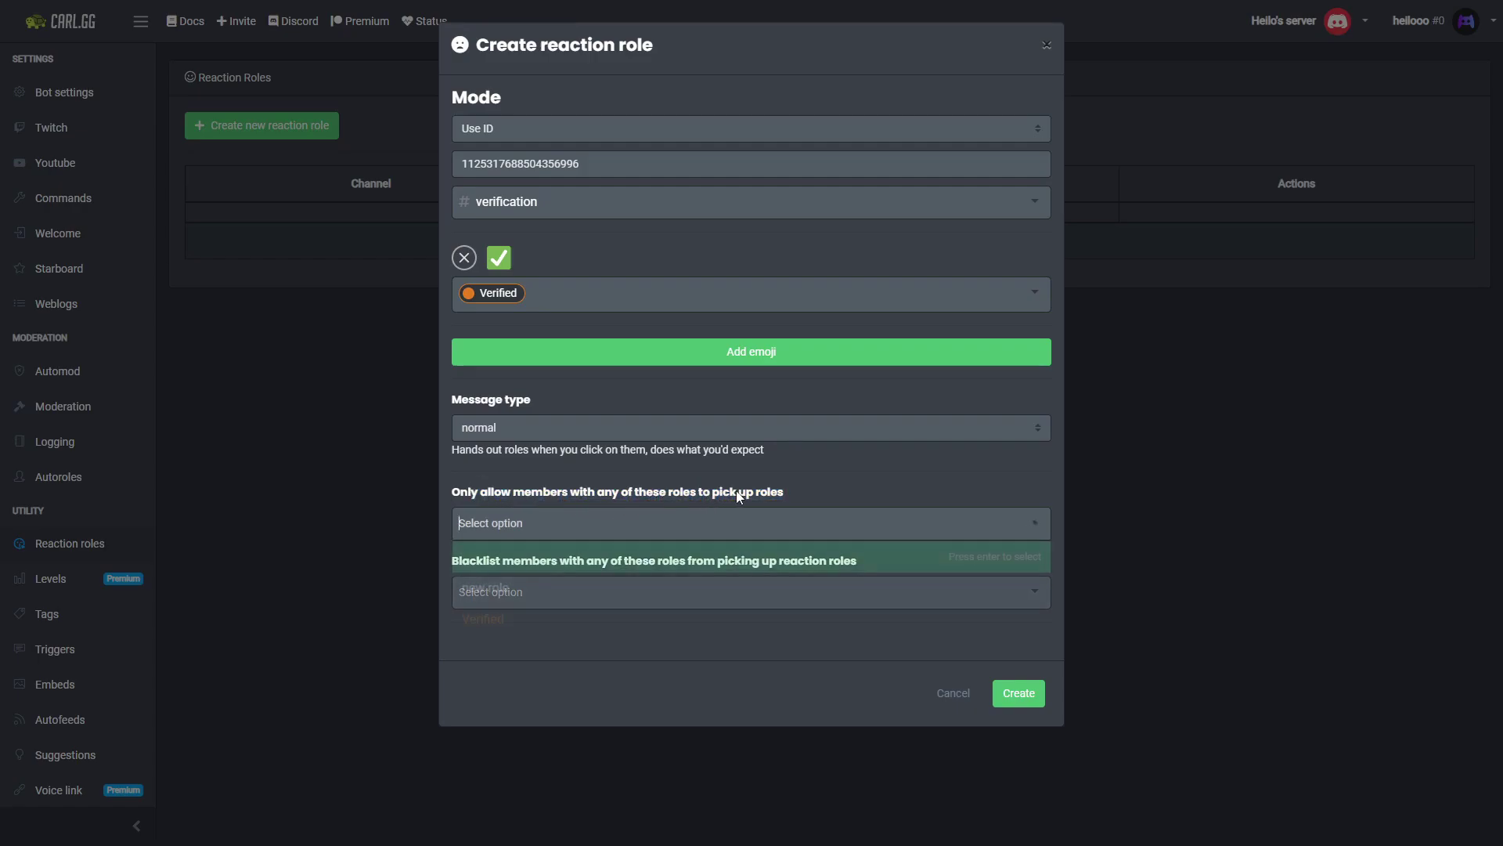
{"action": "left_click", "coordinate": [817, 481]}
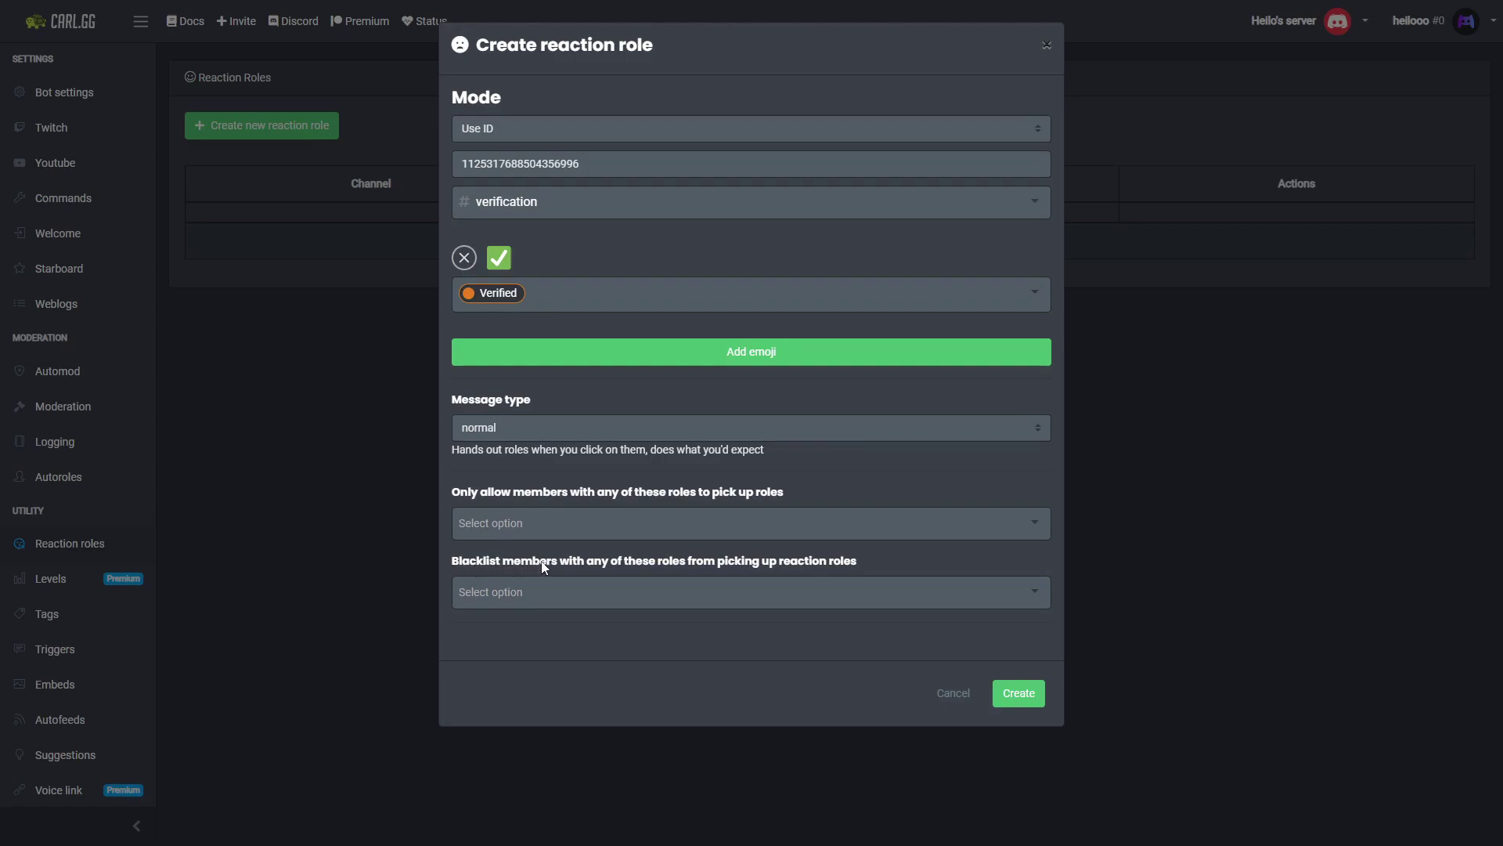
{"action": "left_click", "coordinate": [528, 595]}
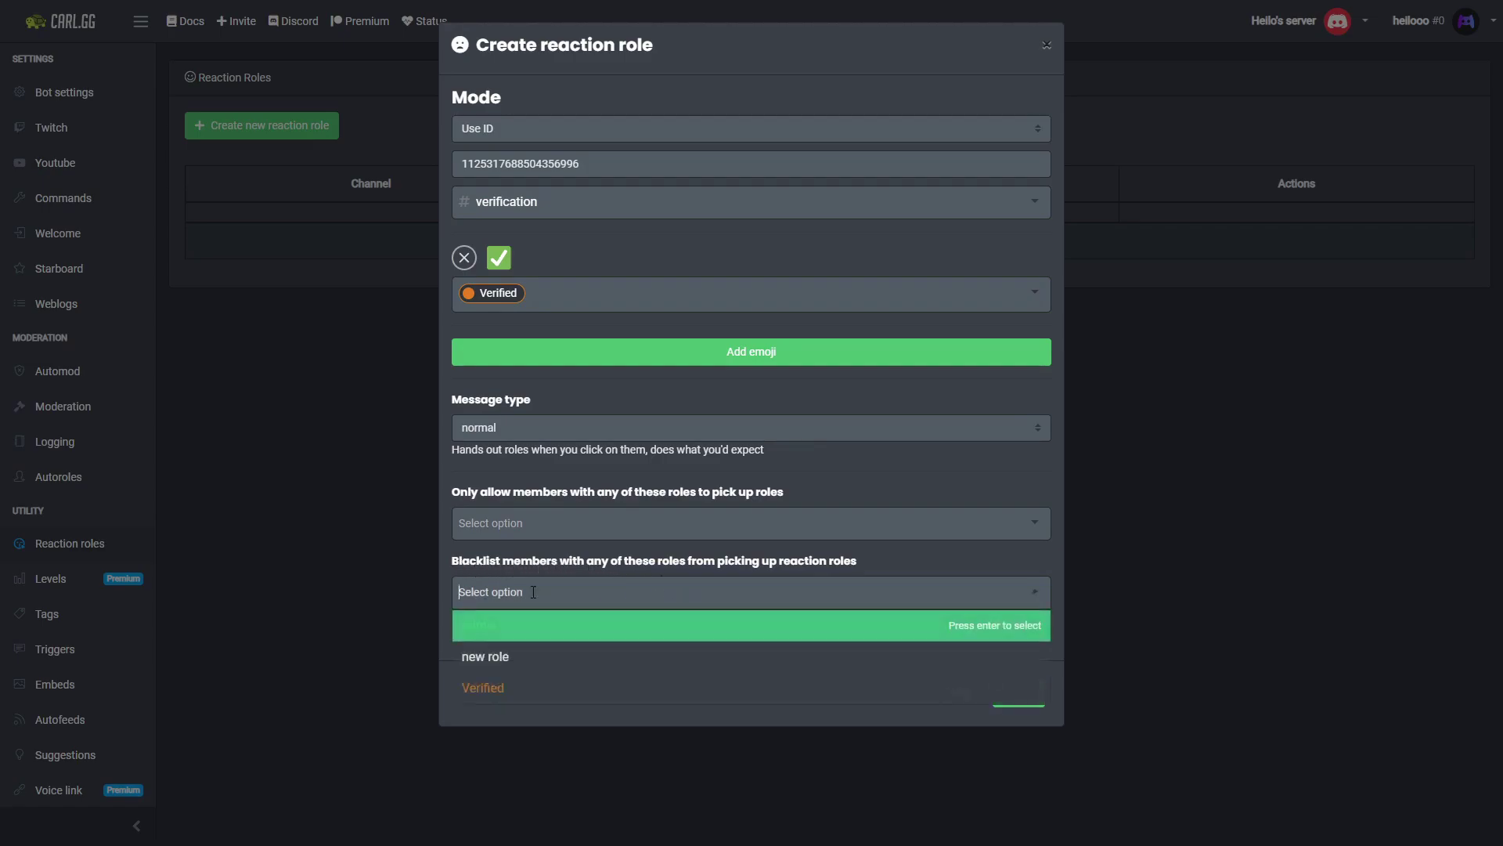
{"action": "left_click", "coordinate": [486, 689]}
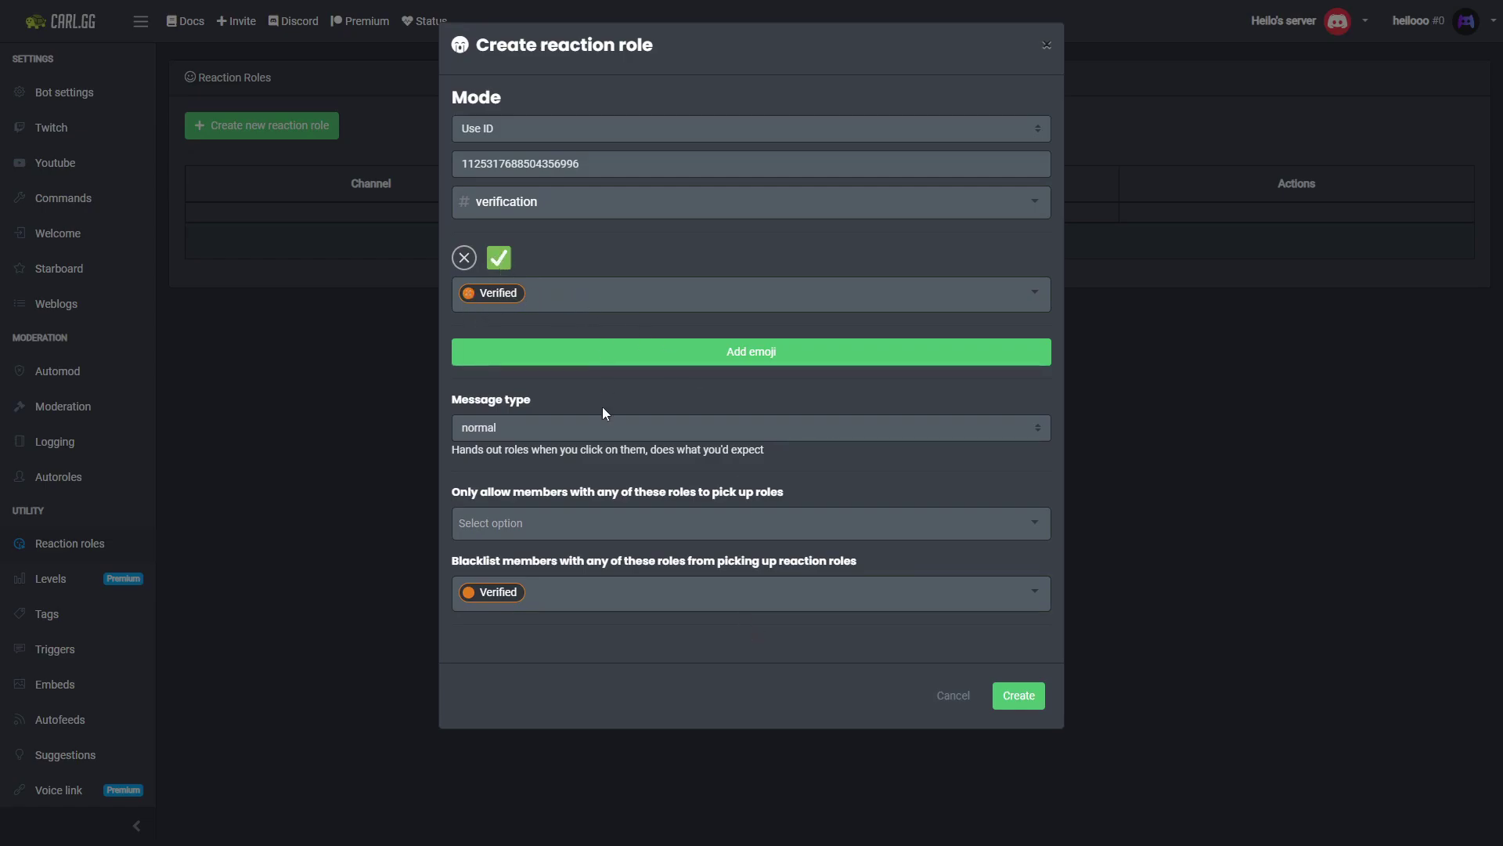
{"action": "left_click", "coordinate": [1017, 696]}
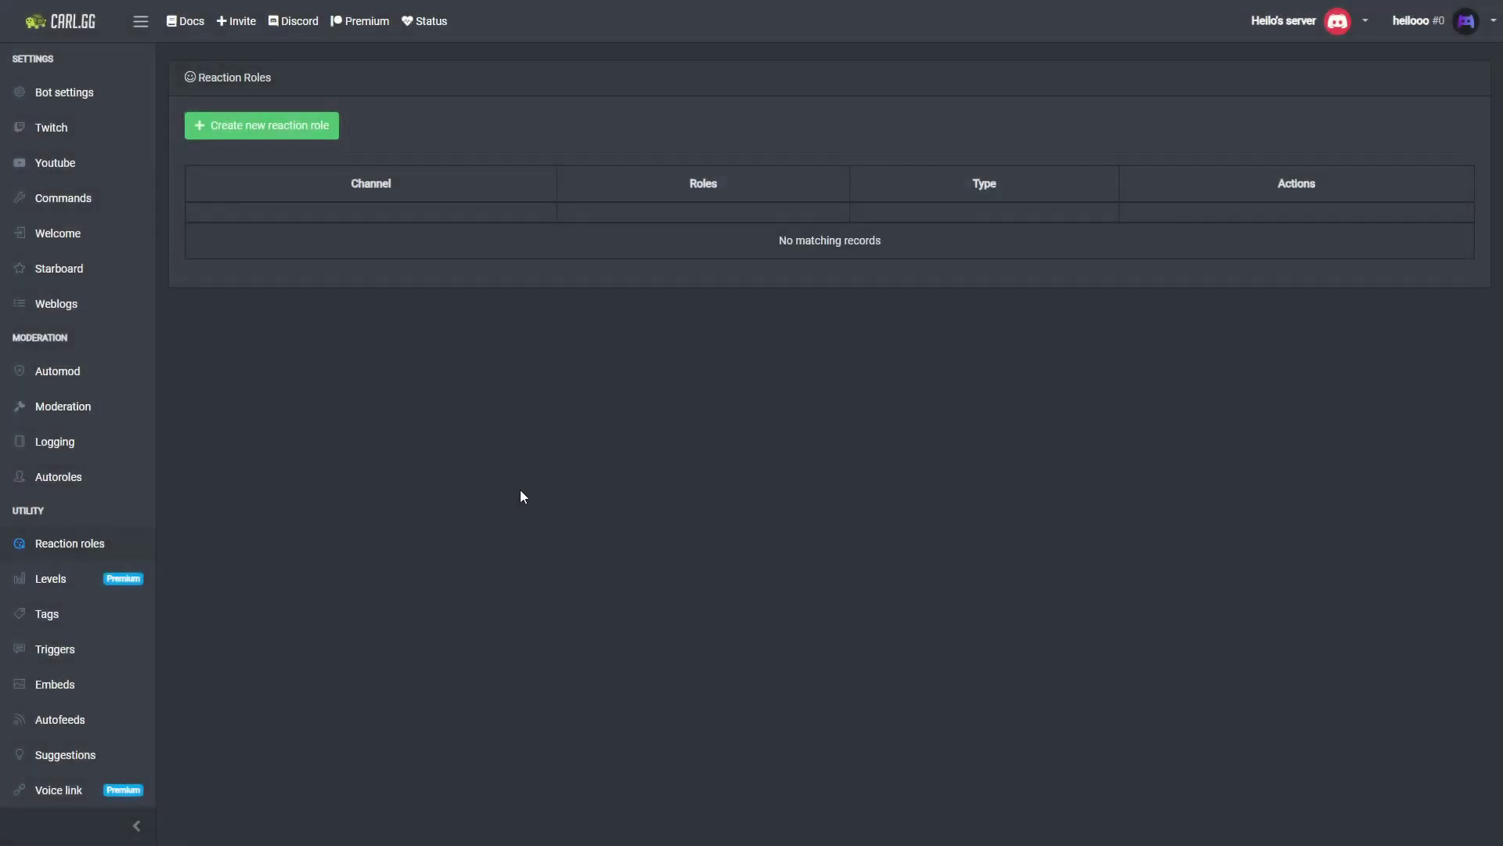
Delete Carl-bot's permissions warning message from #verification
{"action": "key", "text": "alt+Tab"}
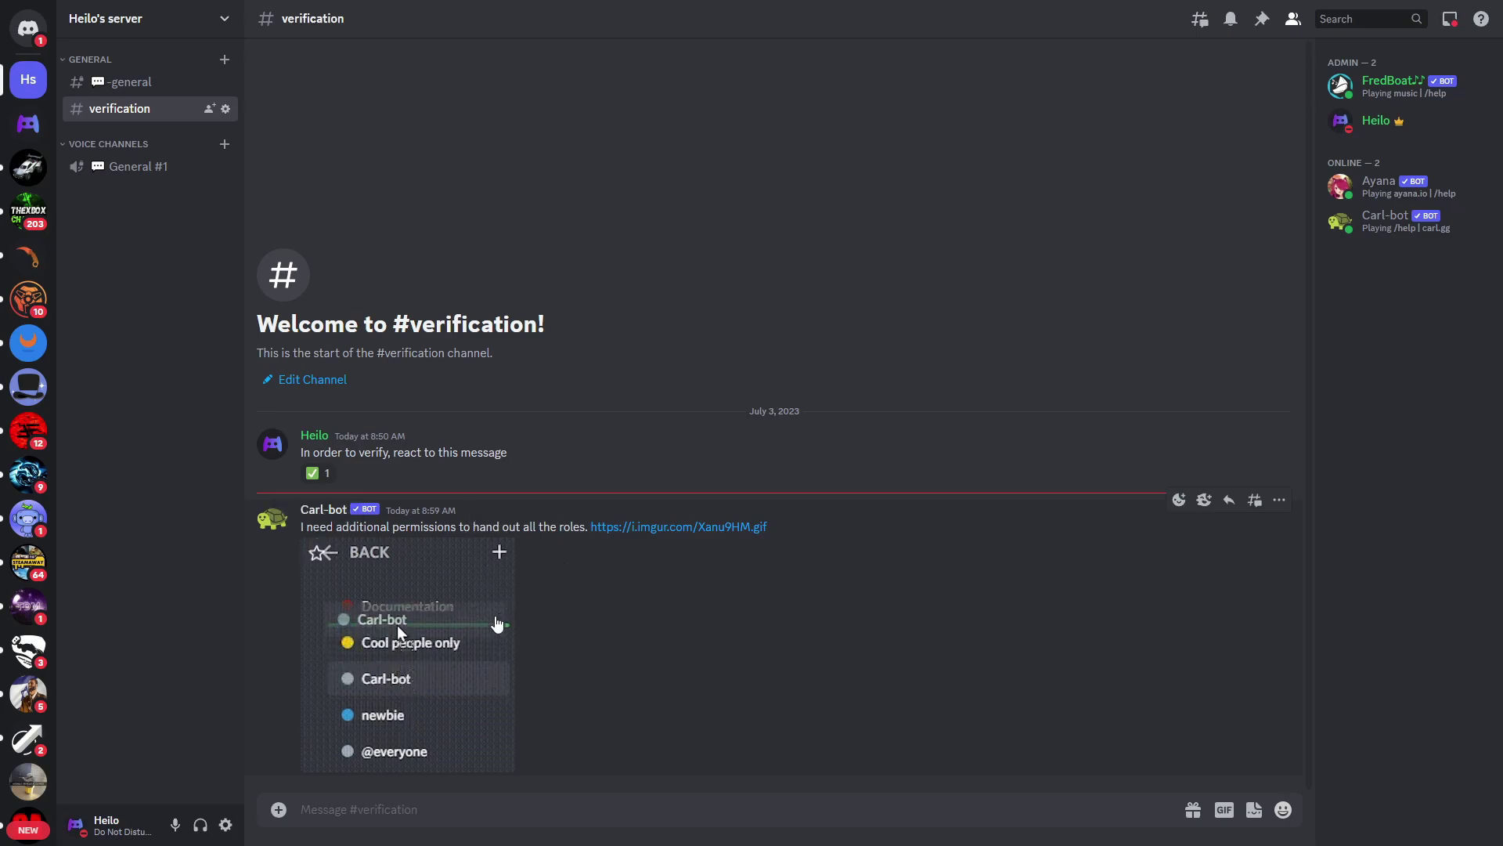
{"action": "left_click_drag", "start_coordinate": [308, 526], "coordinate": [520, 526]}
{"action": "left_click", "coordinate": [520, 526]}
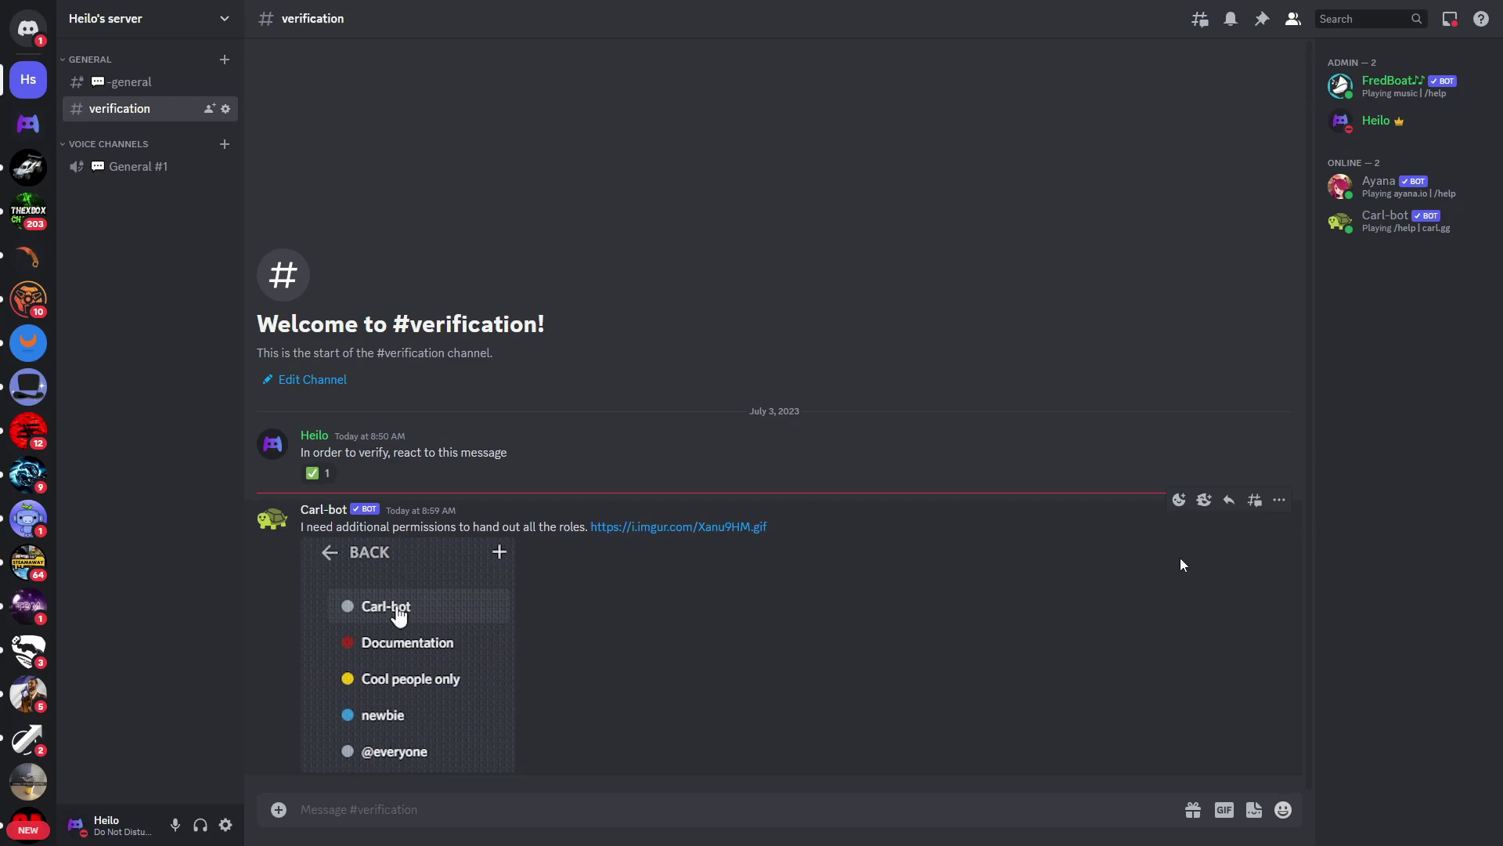
{"action": "key", "text": "shift"}
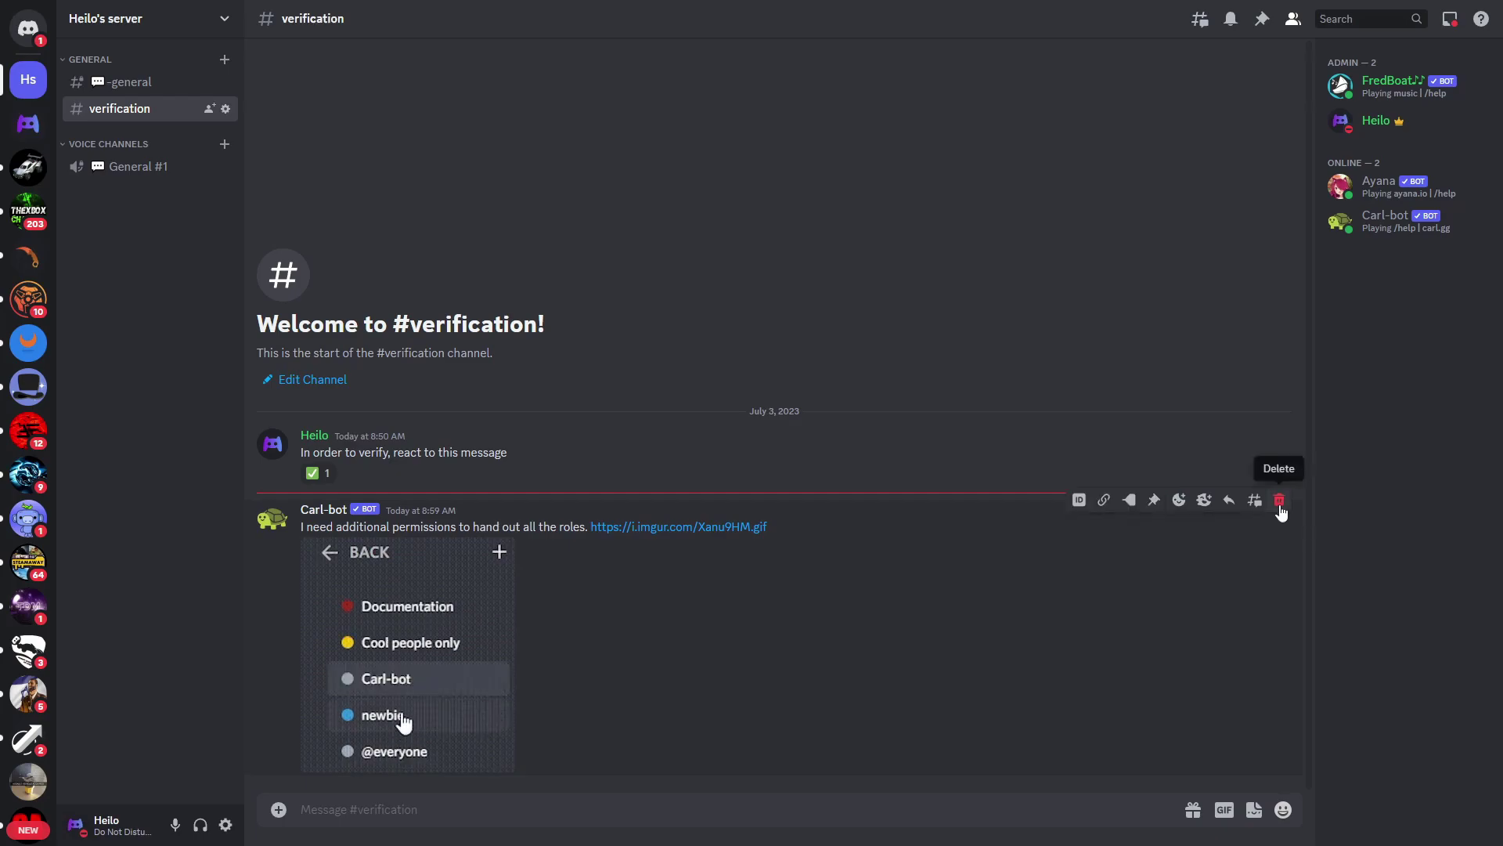
{"action": "left_click", "coordinate": [1280, 502], "text": "shift"}
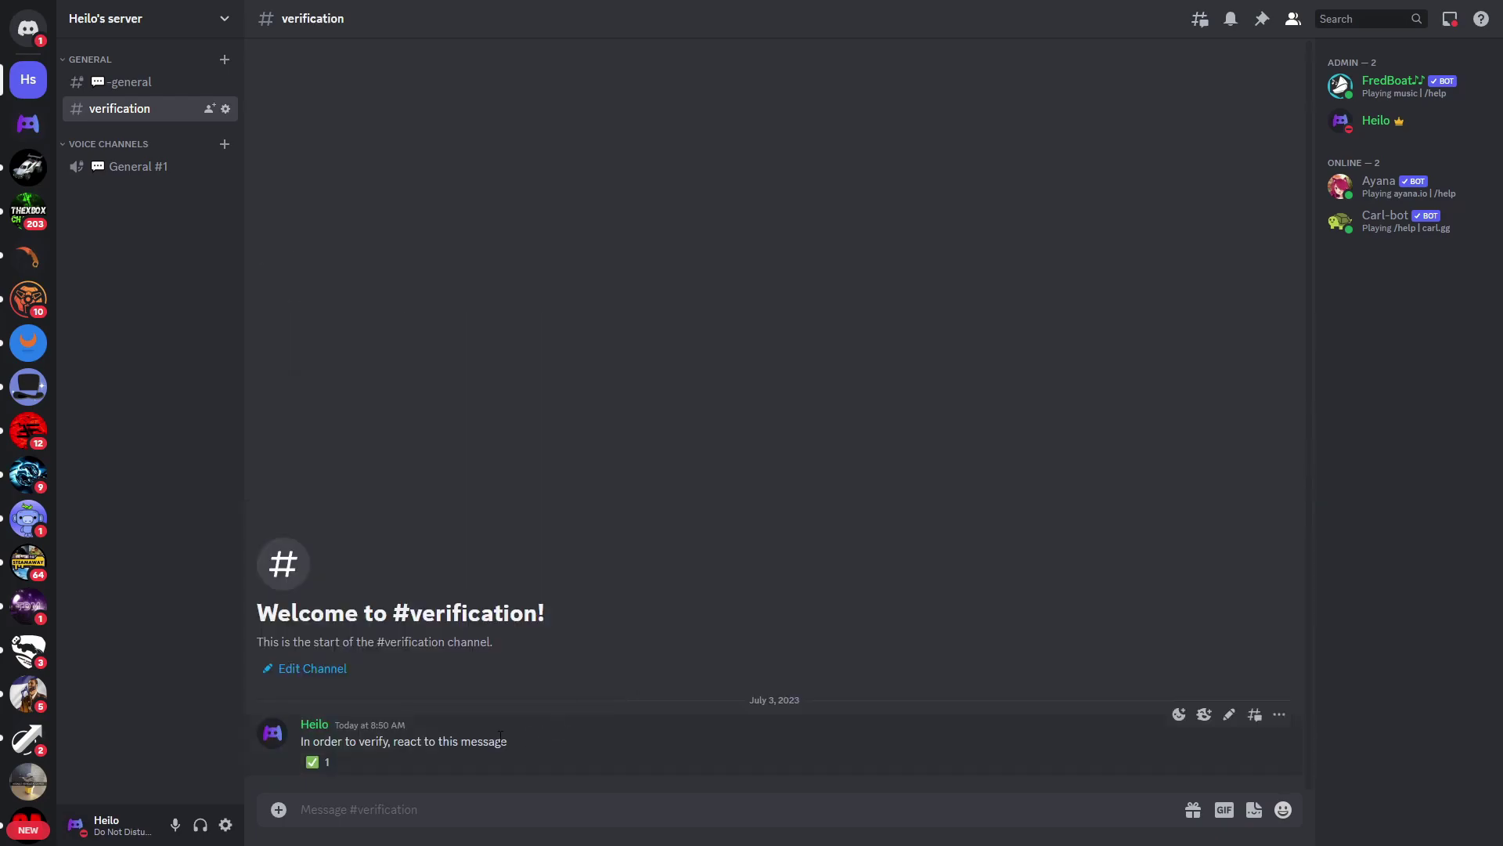
Remove all ✅ reactions from the verify message and confirm the prompt
{"action": "right_click", "coordinate": [313, 764]}
{"action": "mouse_move", "coordinate": [446, 732]}
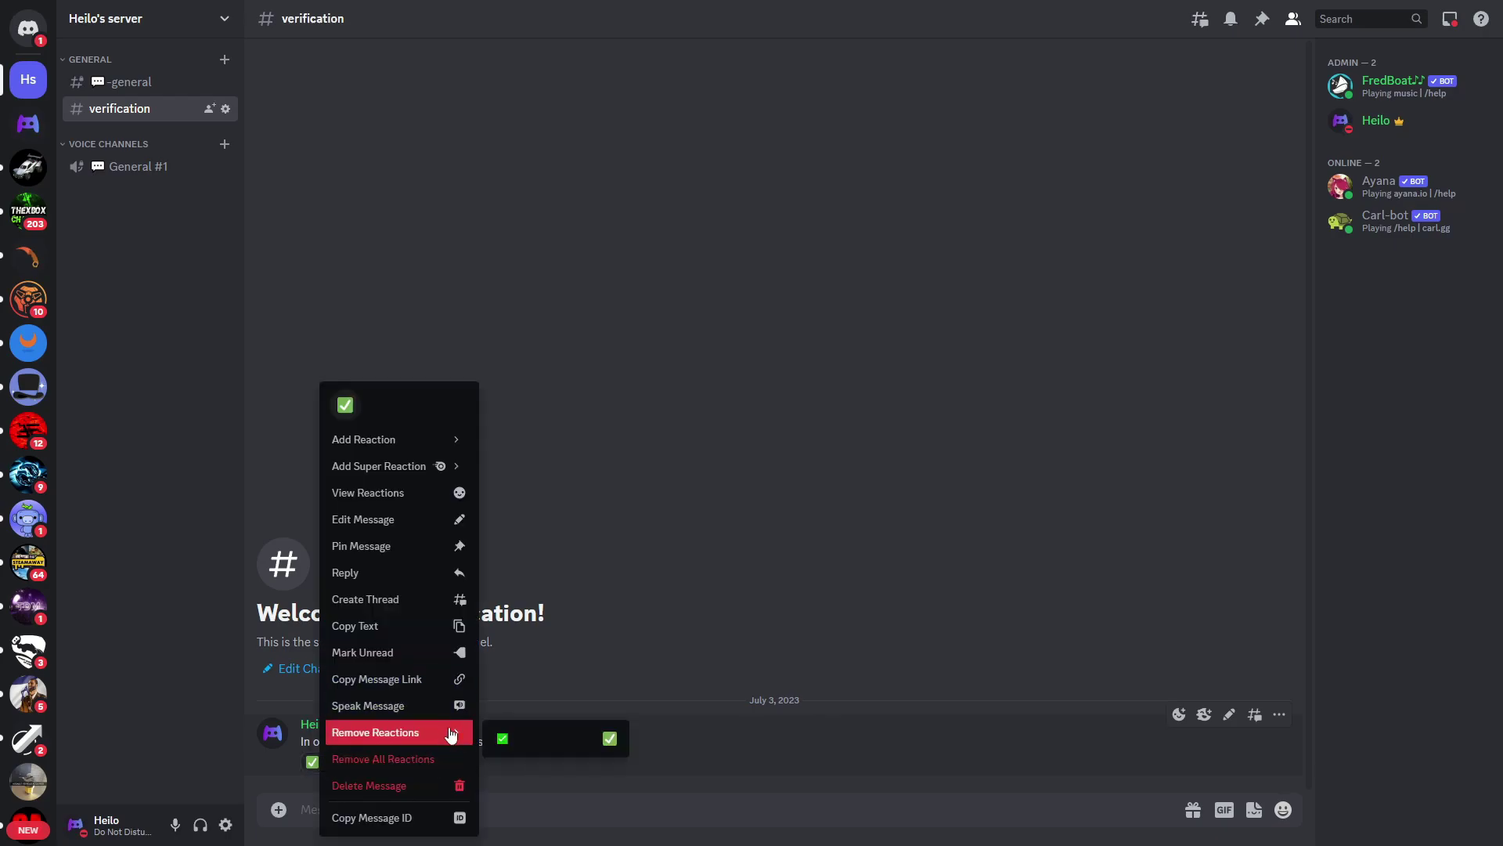
{"action": "left_click", "coordinate": [537, 741]}
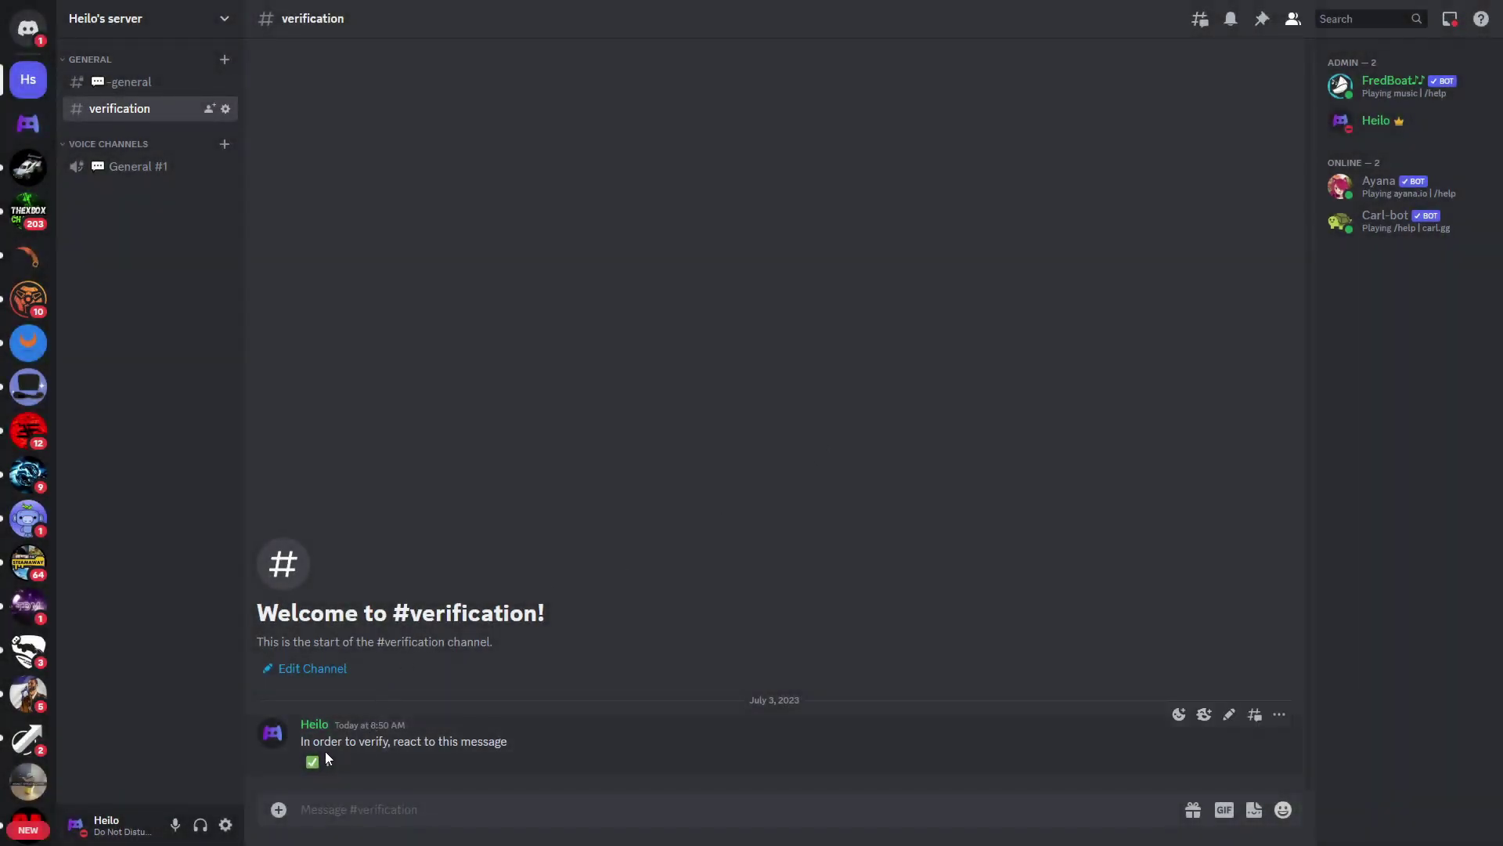
{"action": "right_click", "coordinate": [336, 752]}
{"action": "mouse_move", "coordinate": [438, 732]}
{"action": "left_click", "coordinate": [533, 739]}
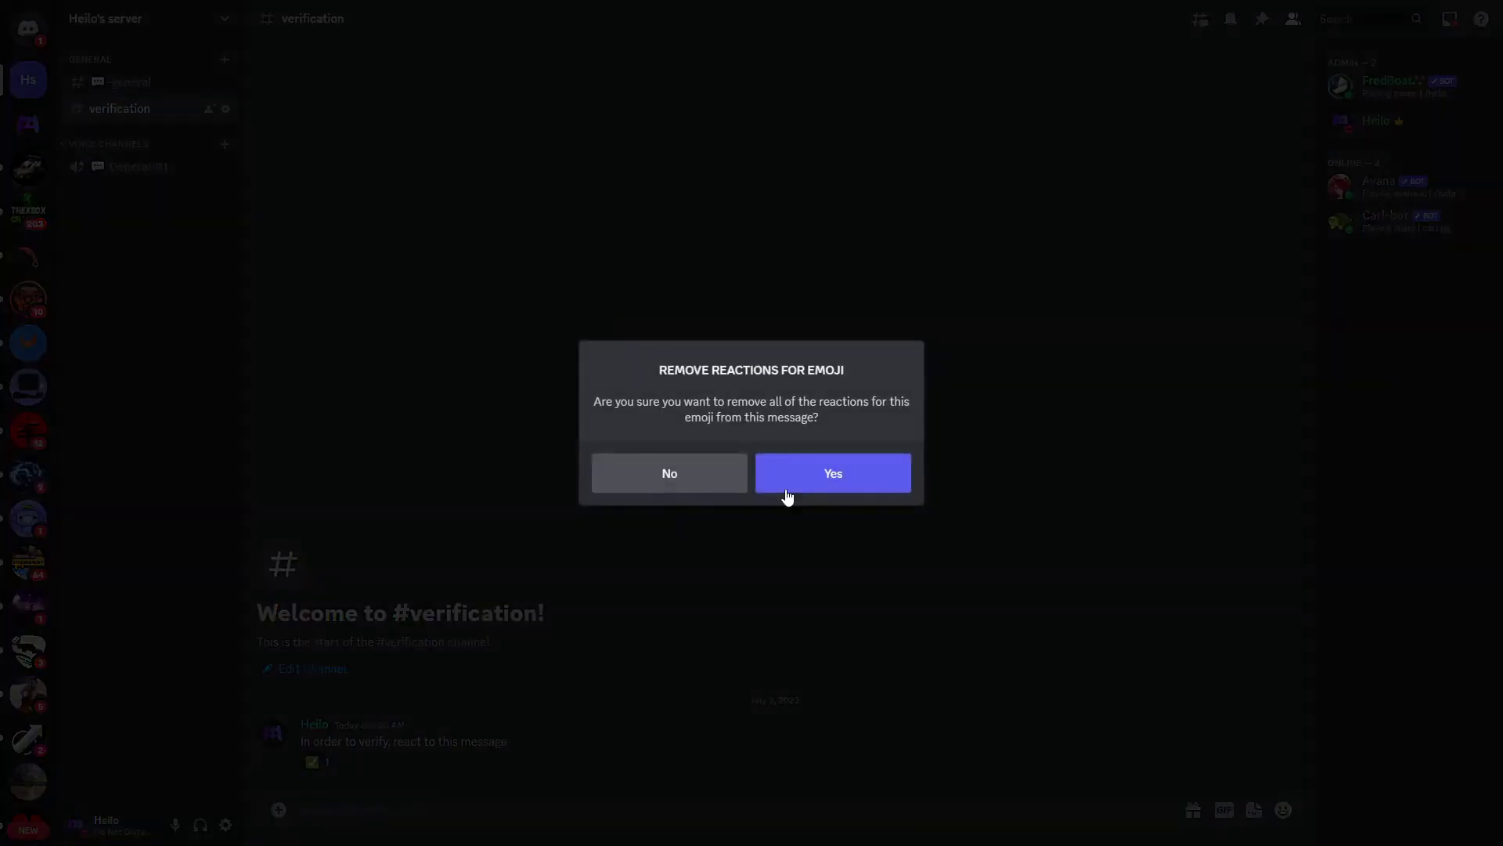
{"action": "key", "text": "Return"}
Move carl-bot above Ayana and Verified in the server roles and save the order
{"action": "left_click", "coordinate": [140, 24]}
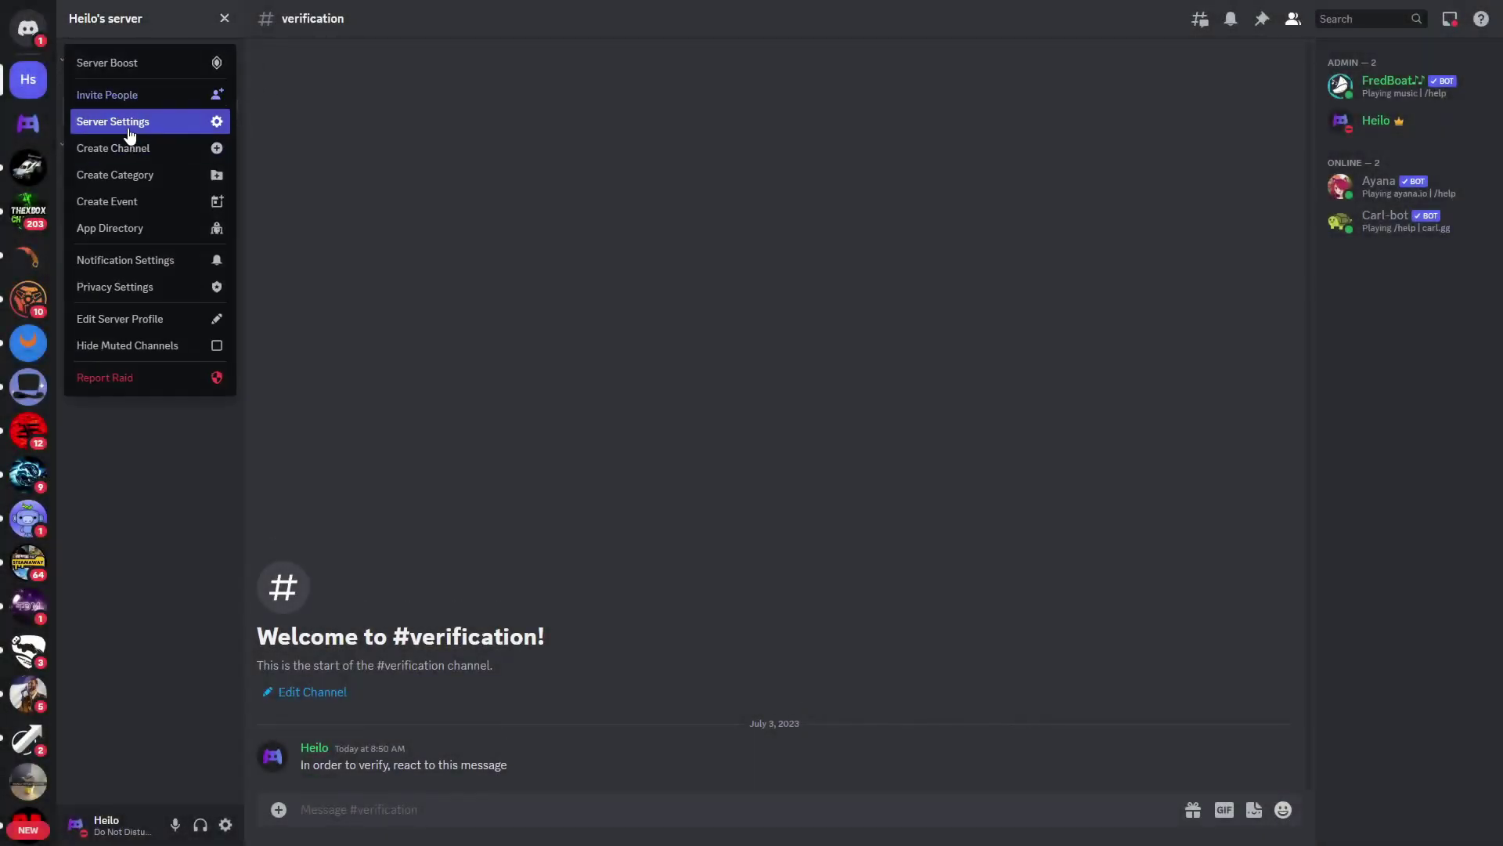
{"action": "key", "text": "Escape"}
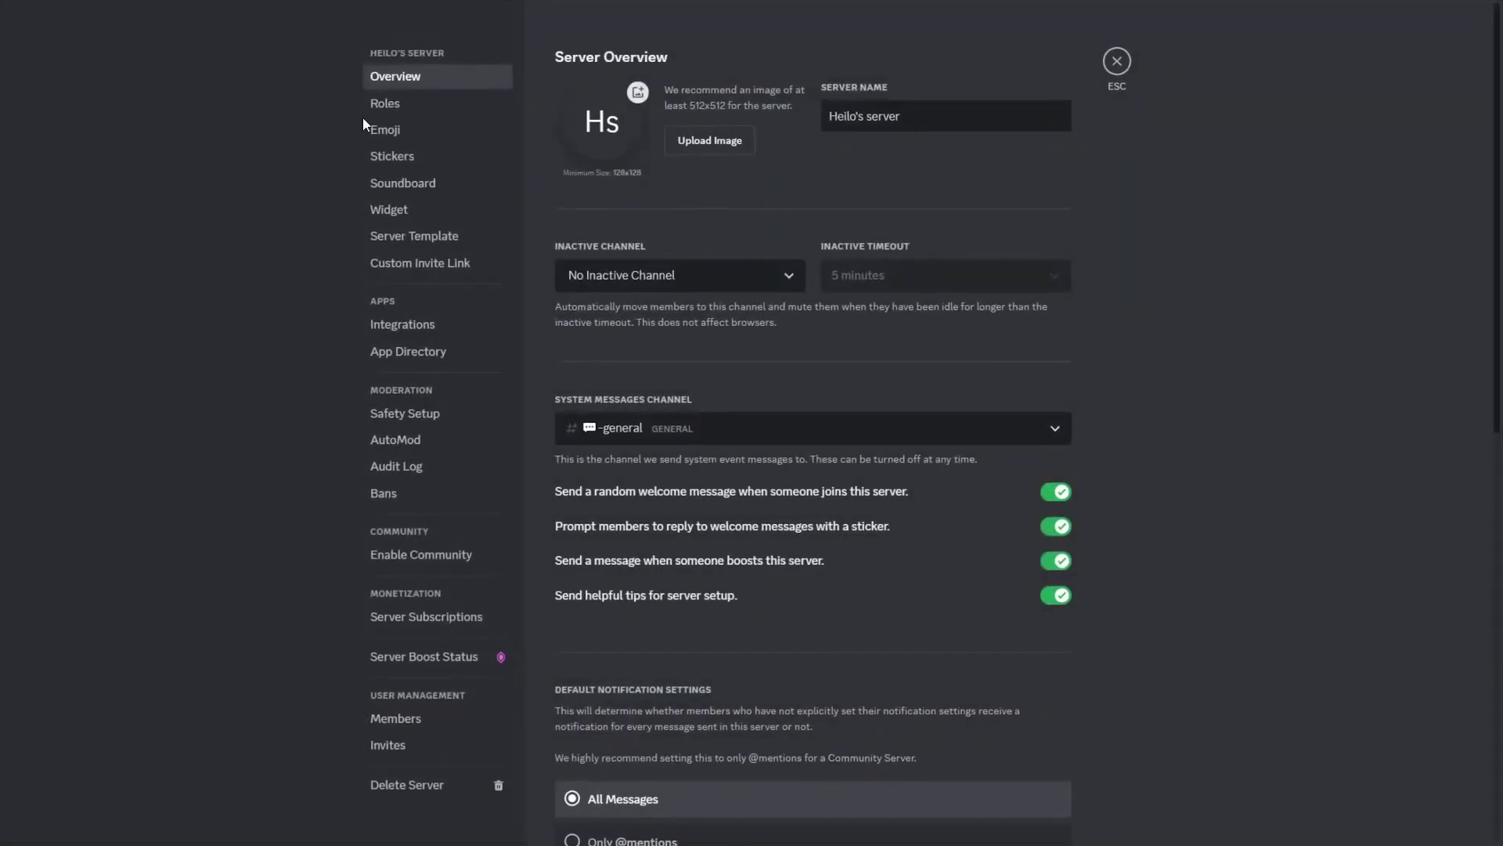
{"action": "left_click", "coordinate": [385, 104]}
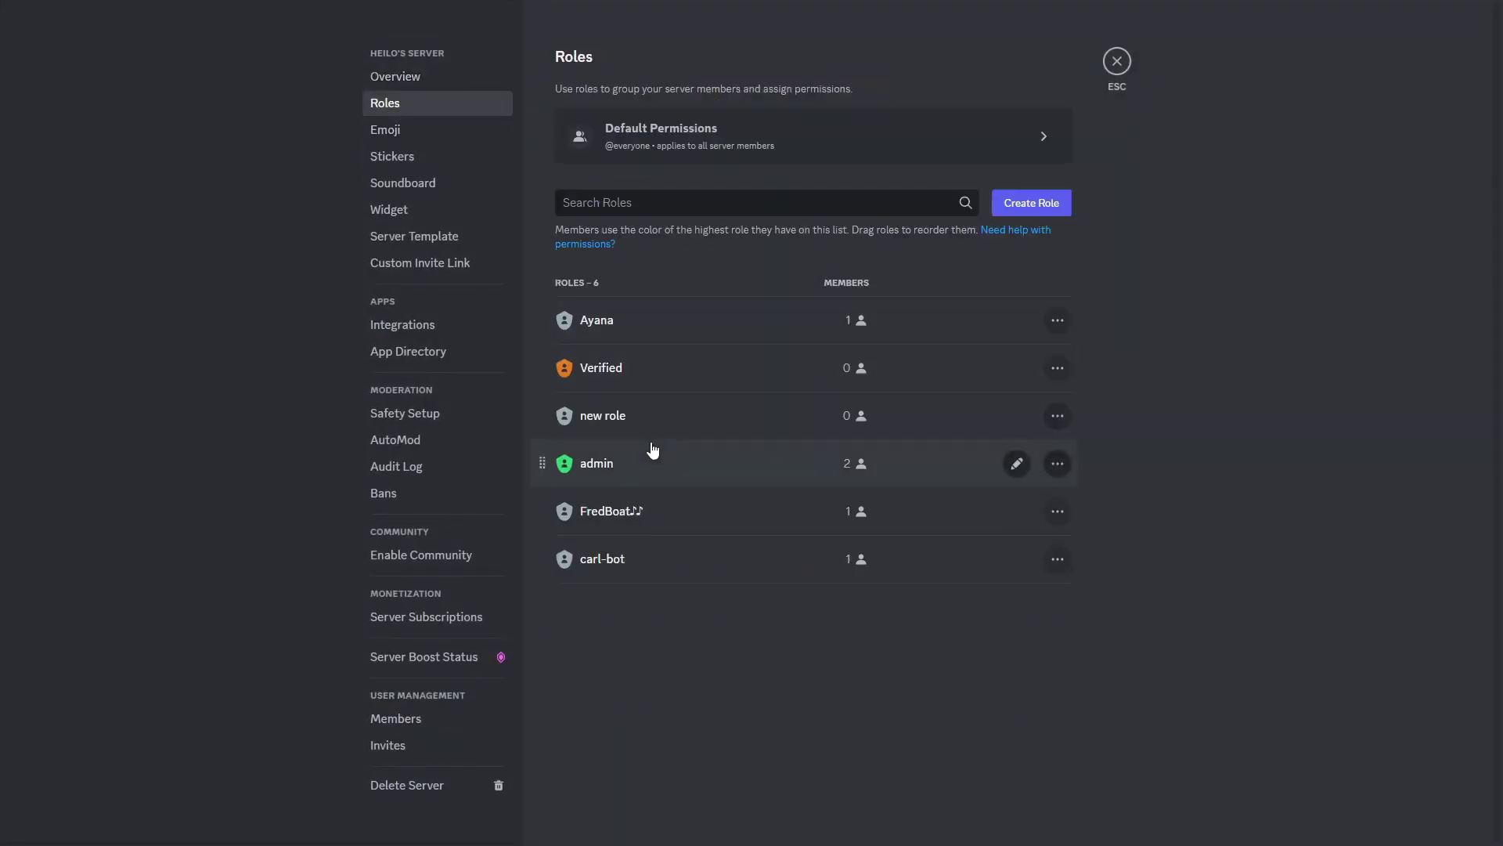
{"action": "left_click_drag", "start_coordinate": [541, 559], "coordinate": [539, 316]}
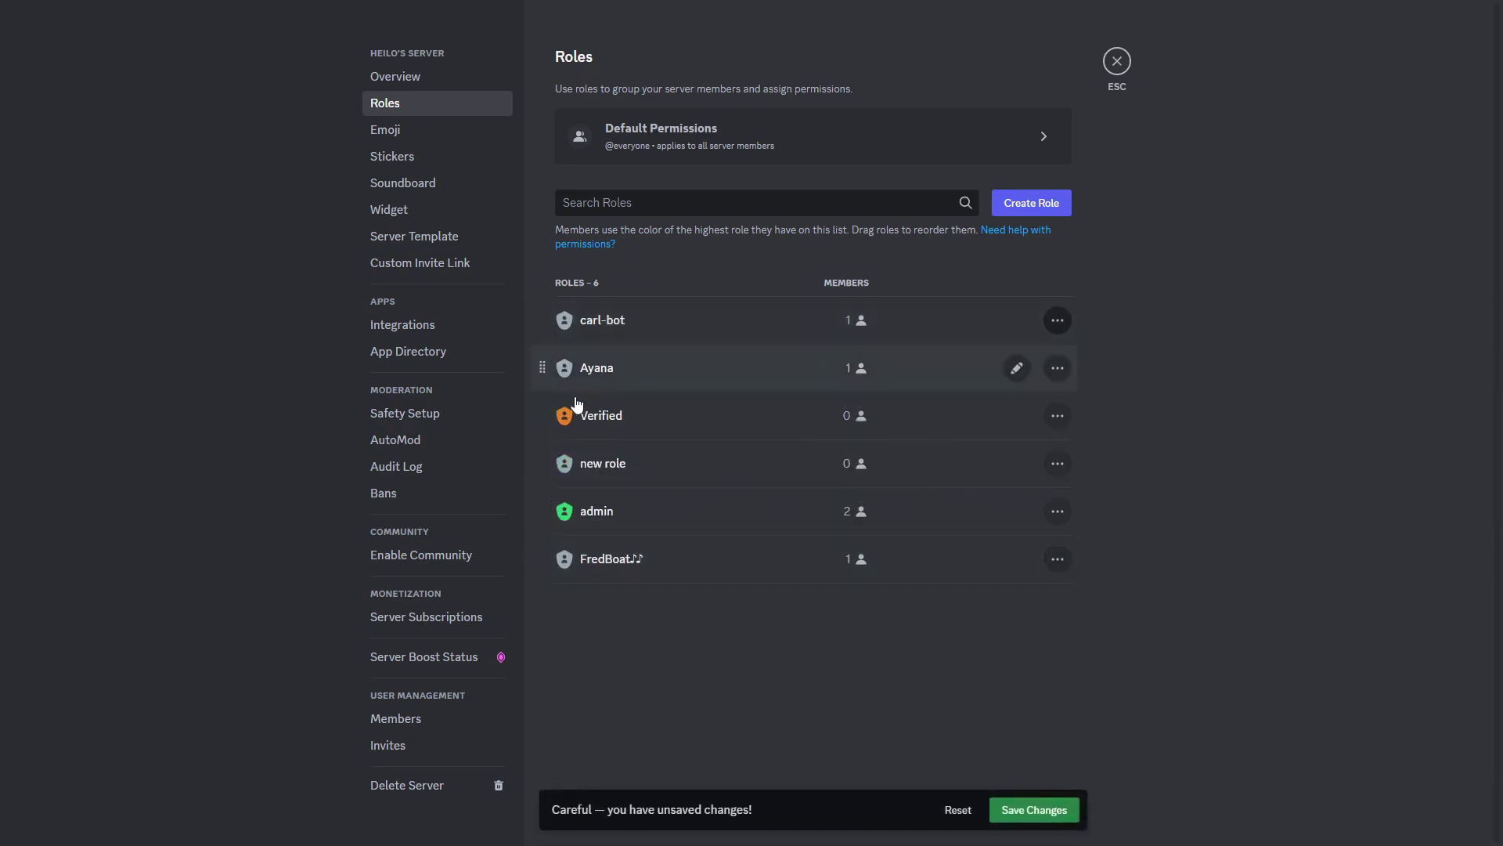
{"action": "left_click", "coordinate": [1046, 810]}
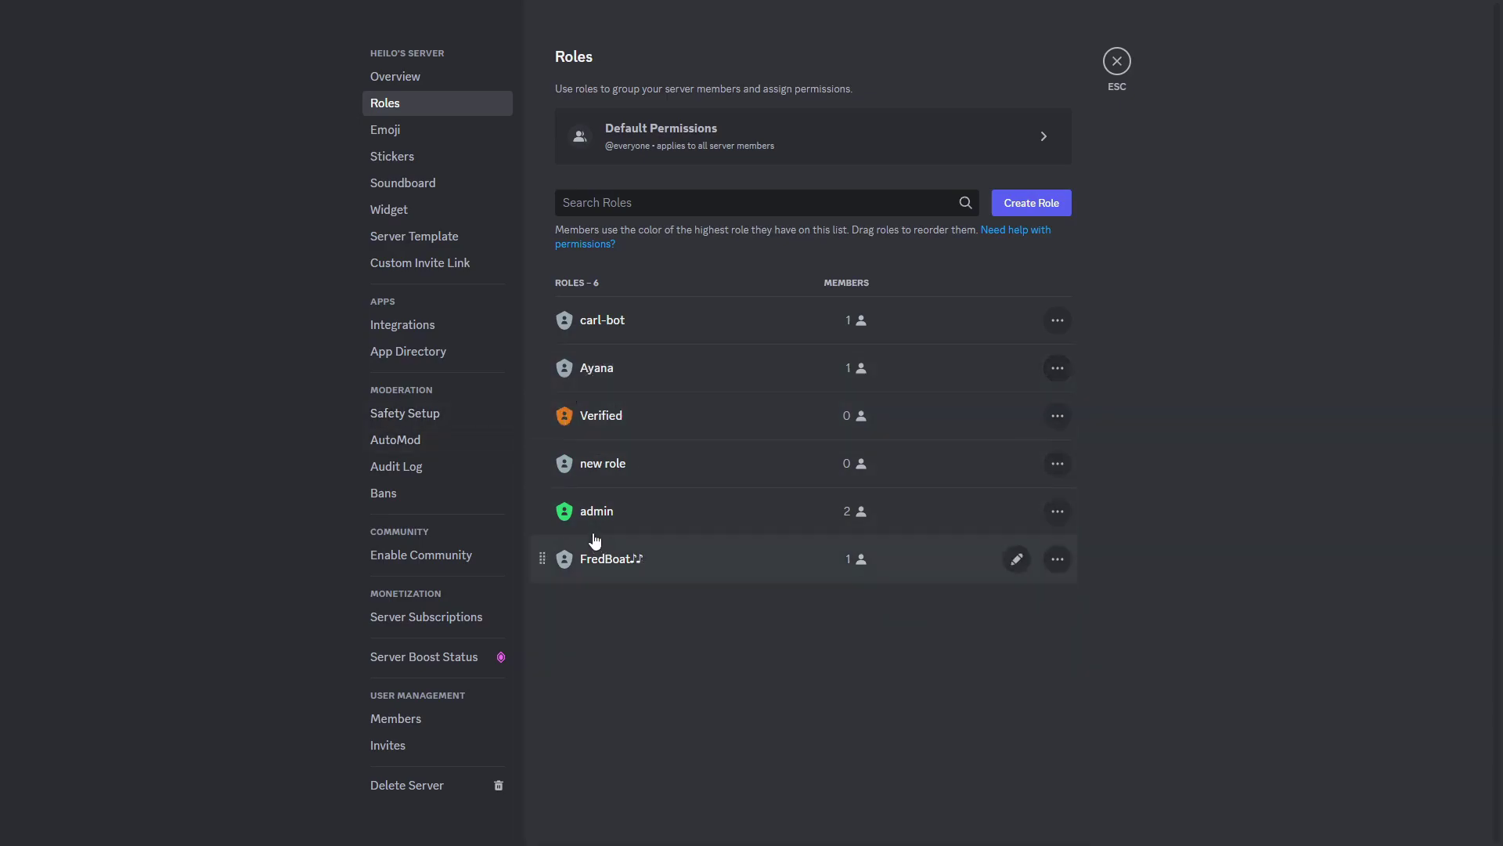
{"action": "left_click", "coordinate": [1117, 61]}
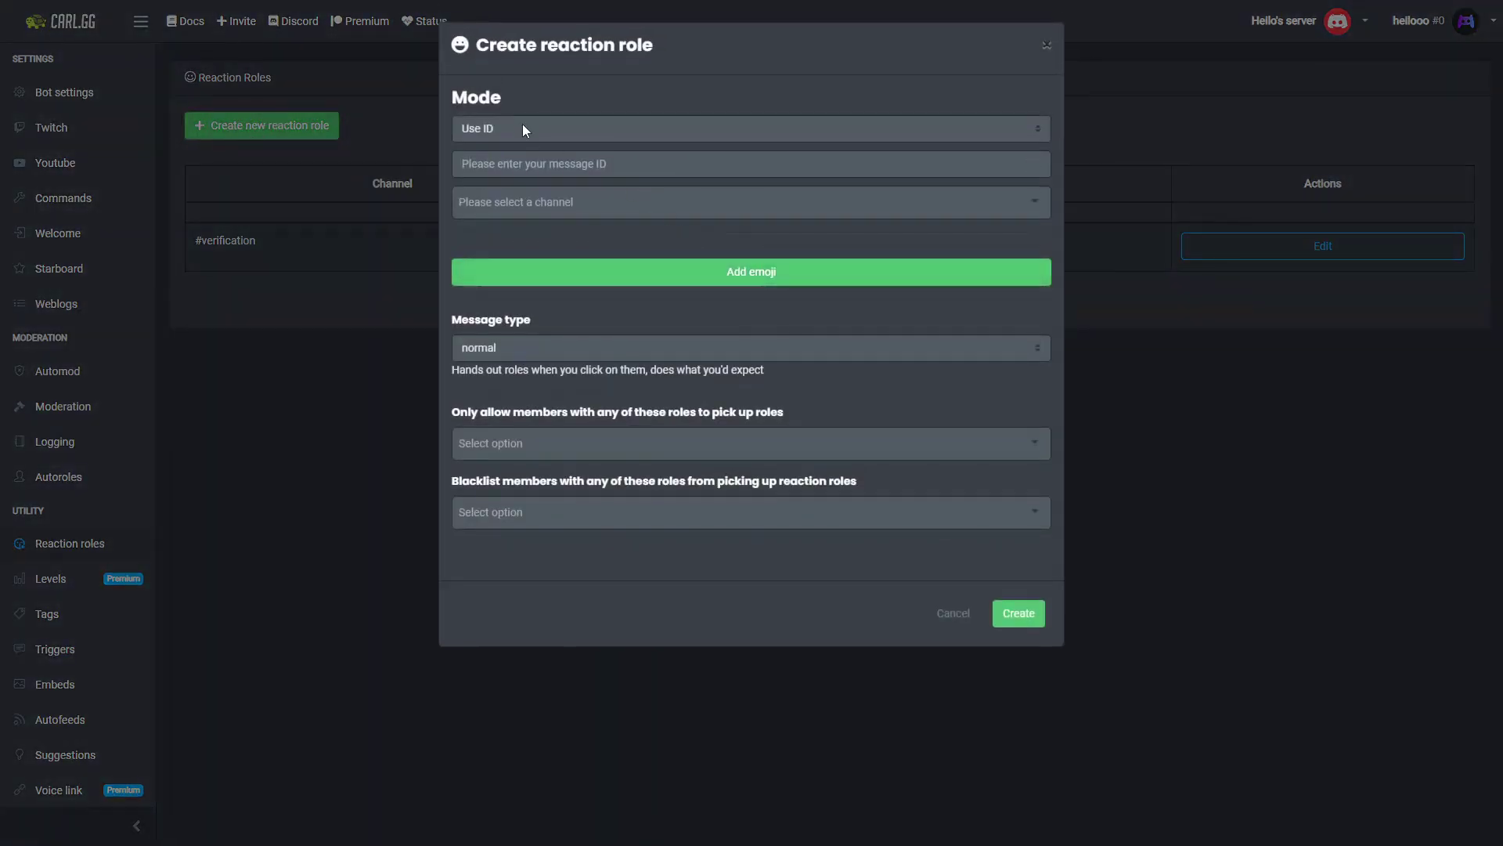
Leave the reaction role mode on Use ID and cancel the new reaction role form
{"action": "left_click", "coordinate": [519, 124]}
{"action": "left_click", "coordinate": [501, 161]}
{"action": "left_click", "coordinate": [496, 128]}
{"action": "left_click", "coordinate": [487, 232]}
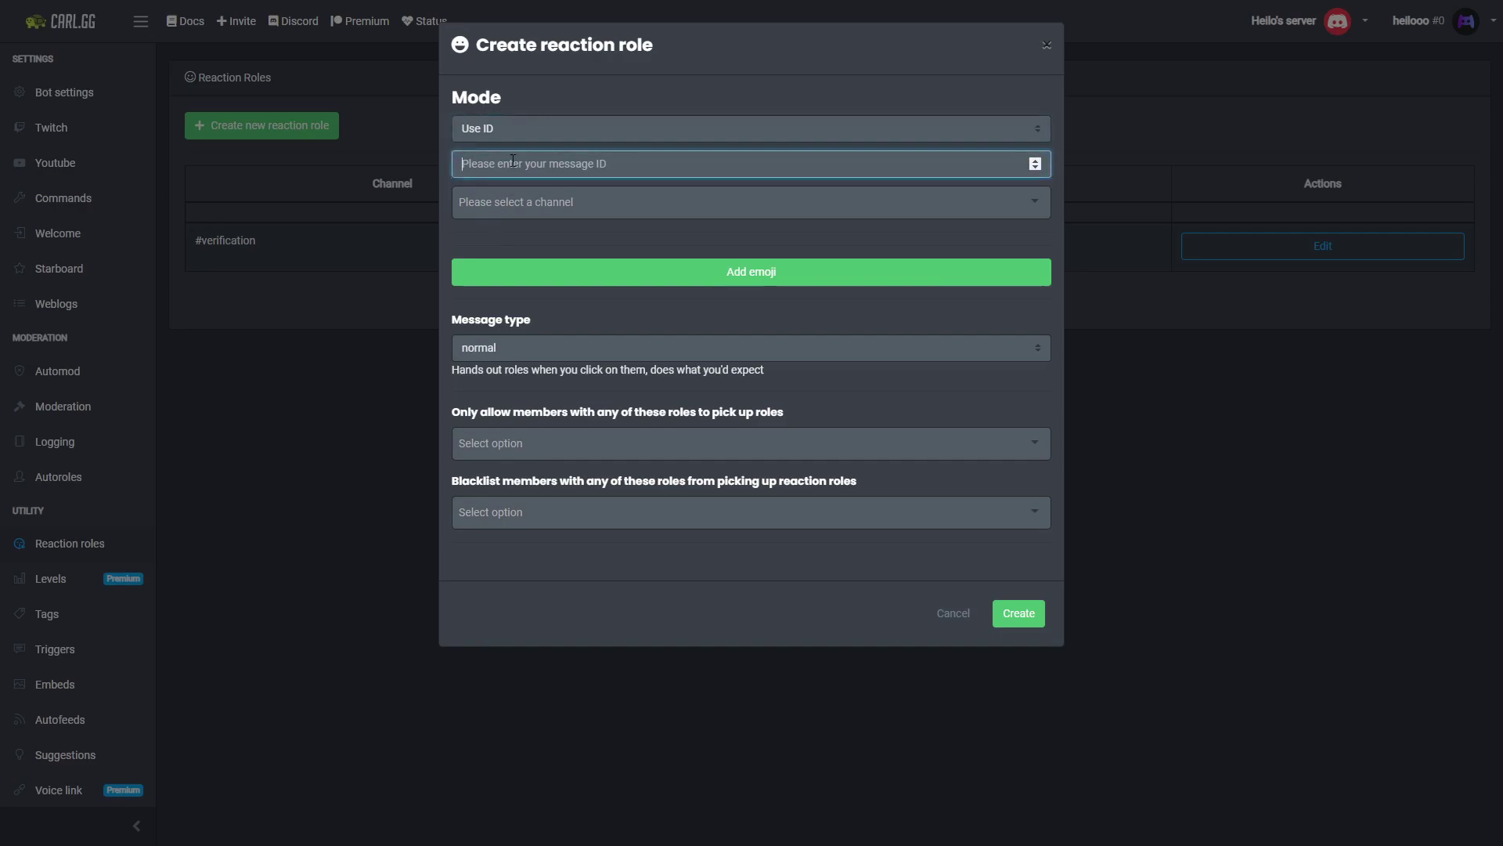
{"action": "left_click", "coordinate": [953, 613]}
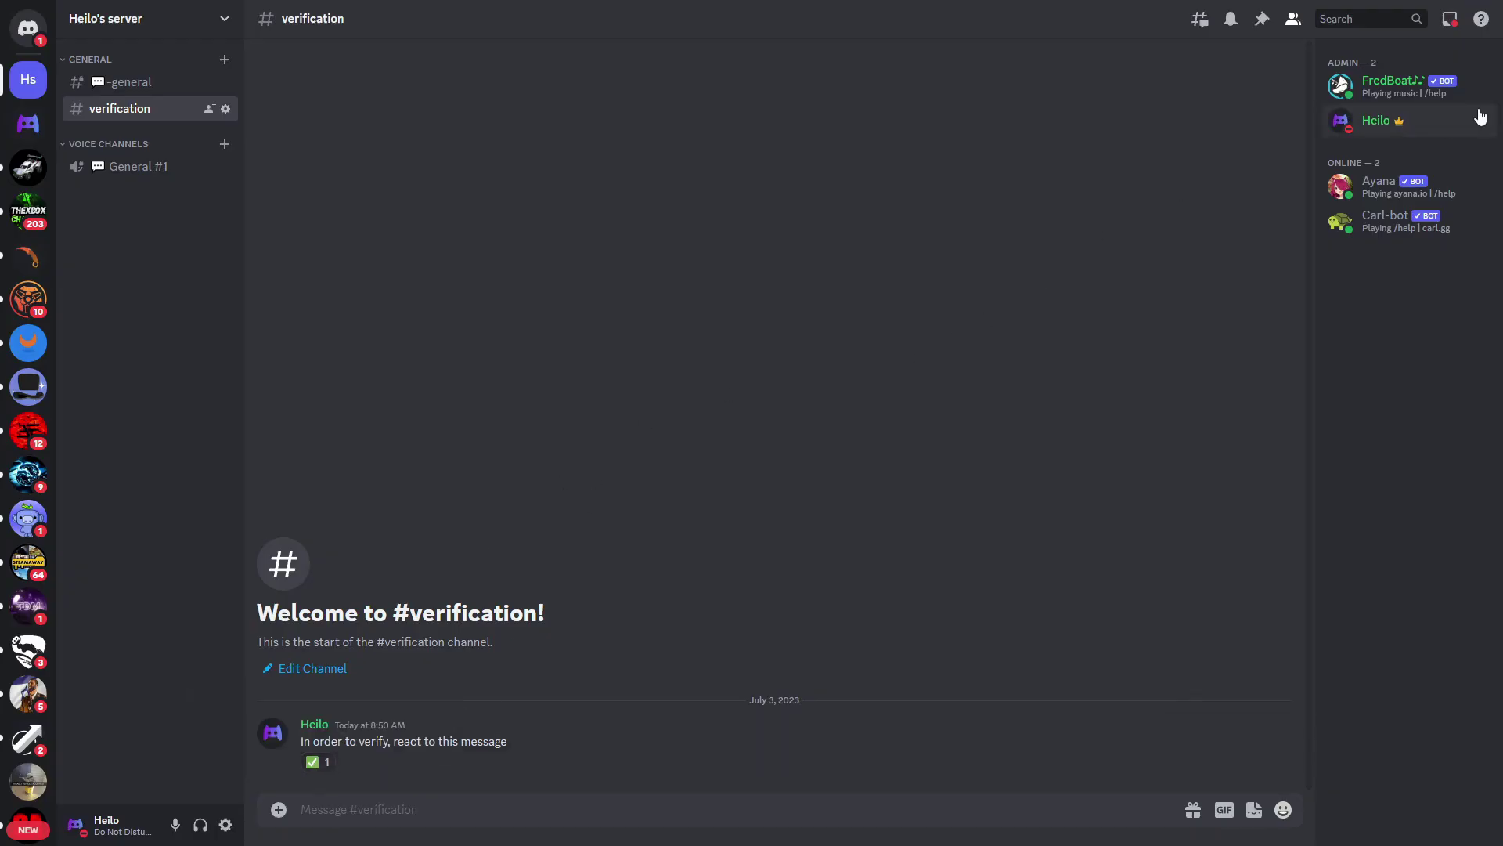
React ✅ on the verify message and confirm the profile now shows the Verified role
{"action": "left_click", "coordinate": [1370, 126]}
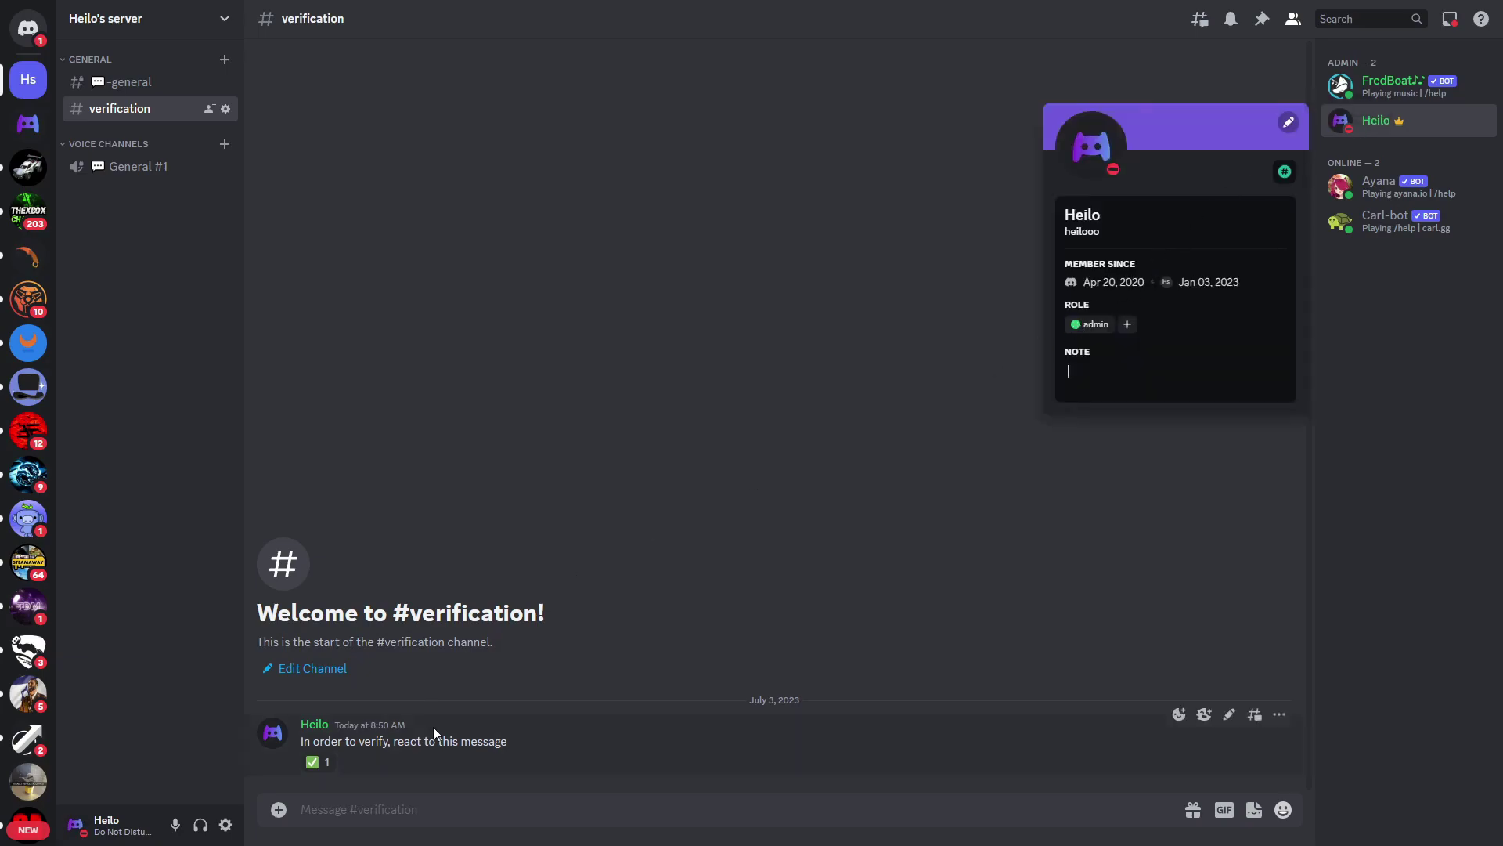
{"action": "left_click", "coordinate": [317, 762]}
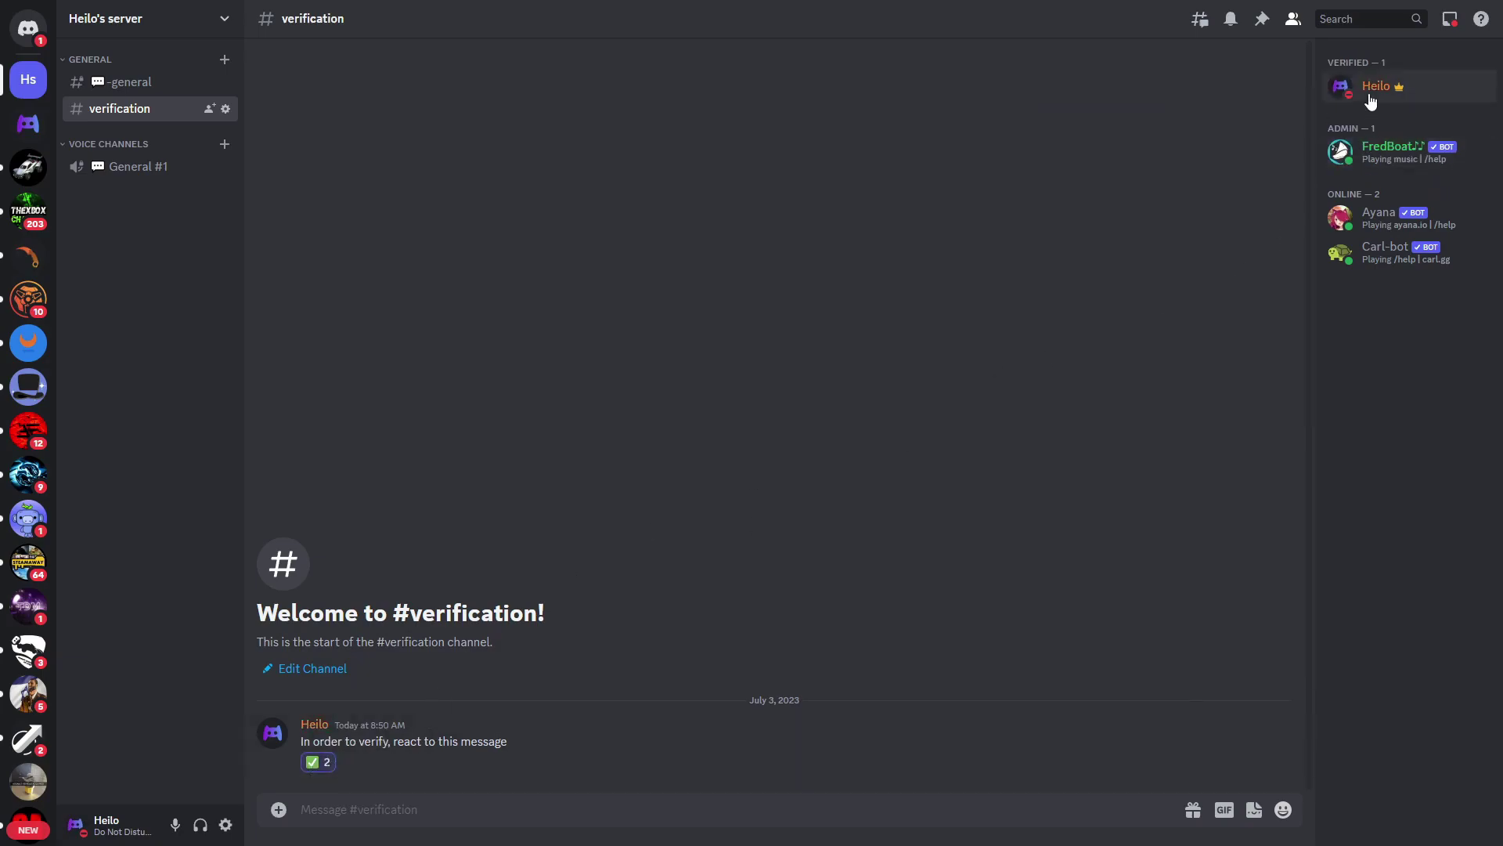
{"action": "left_click", "coordinate": [1370, 92]}
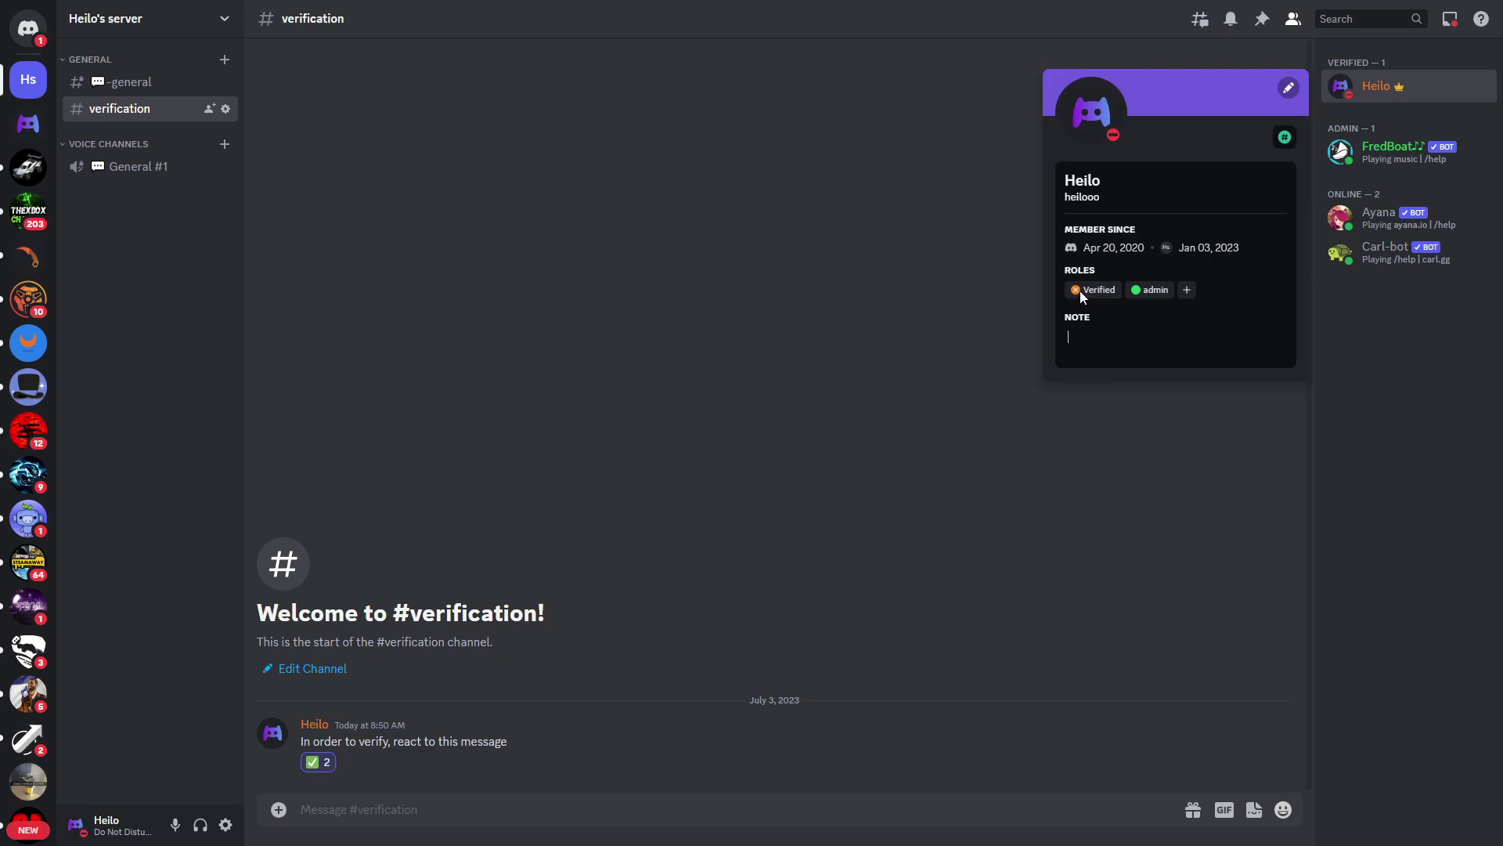
{"action": "left_click", "coordinate": [565, 360]}
{"action": "left_click", "coordinate": [1376, 86]}
{"action": "left_click", "coordinate": [678, 255]}
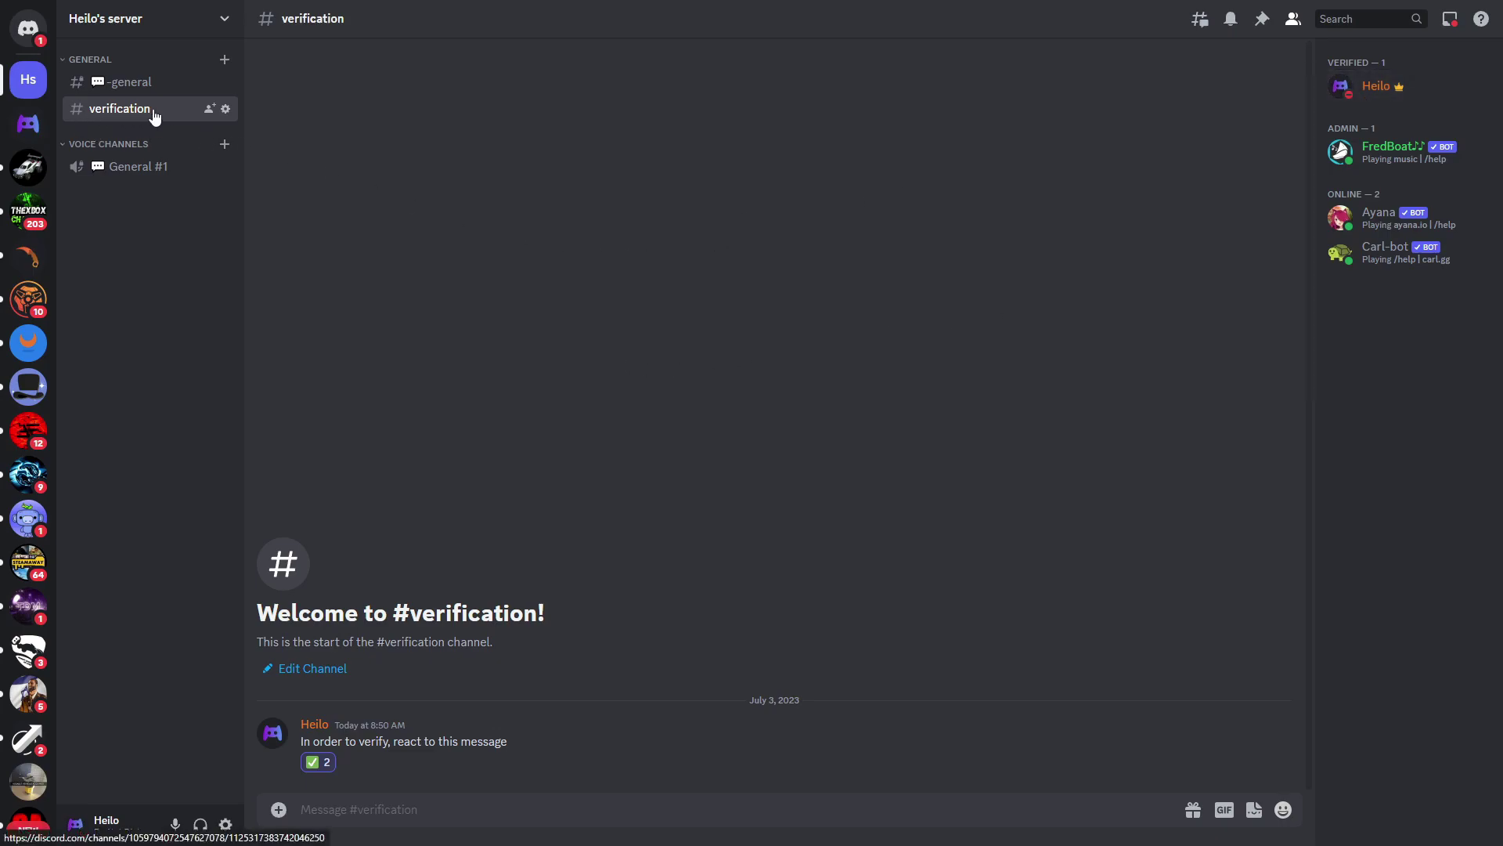